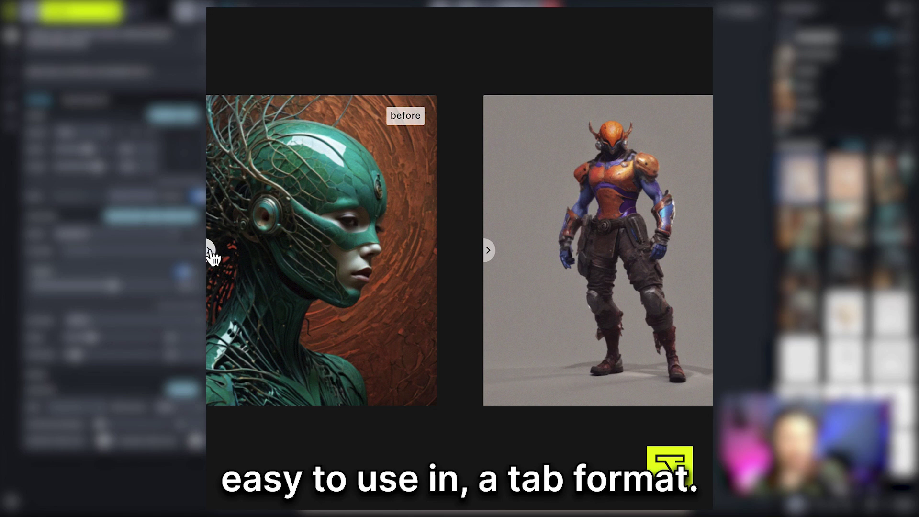
left_click_drag(316, 253, 712, 249)
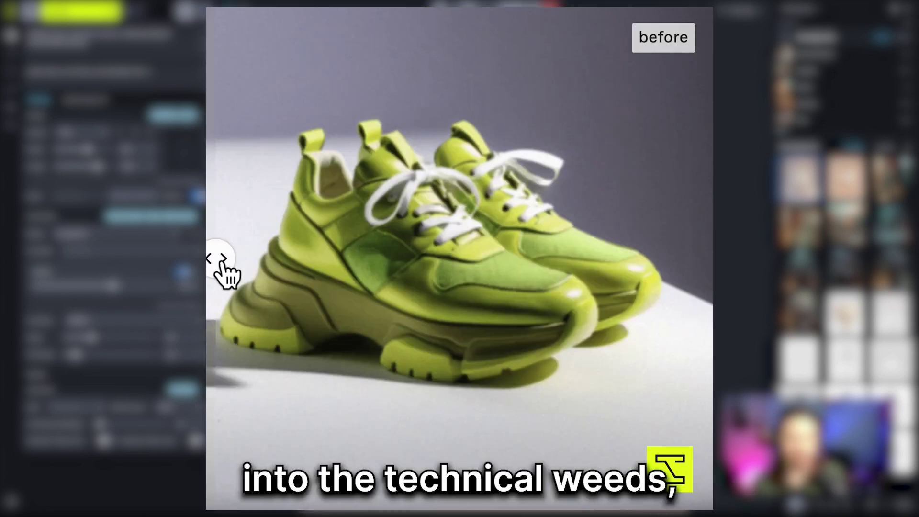
left_click_drag(225, 272, 613, 260)
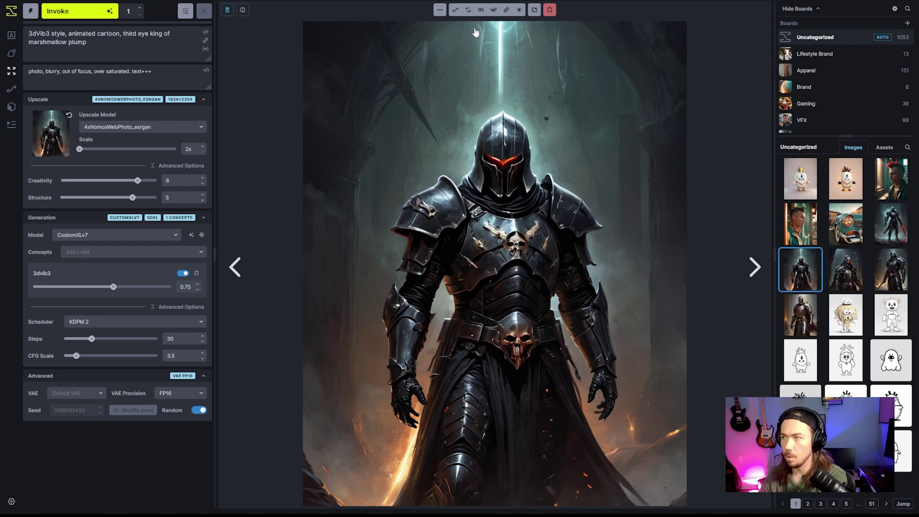
- Reuse the prompts of the displayed knight image and set both Creativity and Structure to 0
left_click(483, 13)
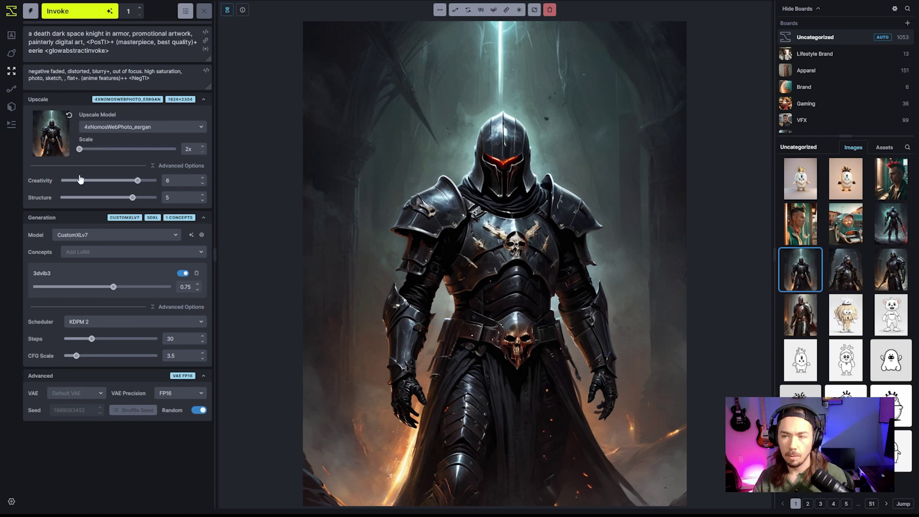
left_click(109, 180)
left_click(103, 197)
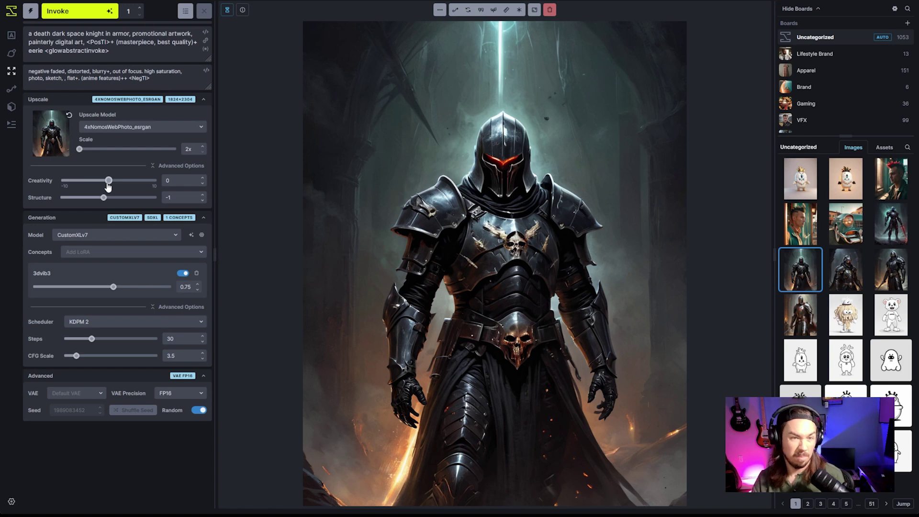
left_click_drag(108, 186, 110, 198)
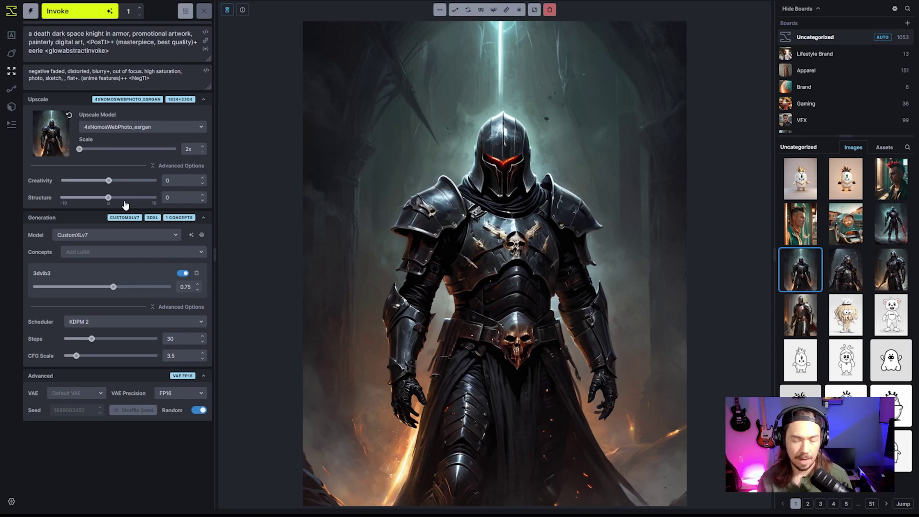
- Remove the 3dvib3 concept from the generation settings and collapse the Advanced section
left_click(196, 274)
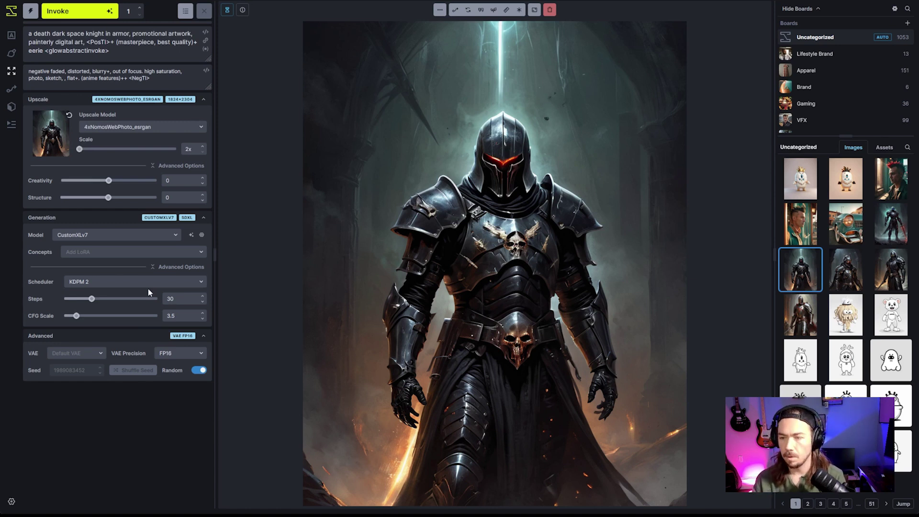
left_click(168, 336)
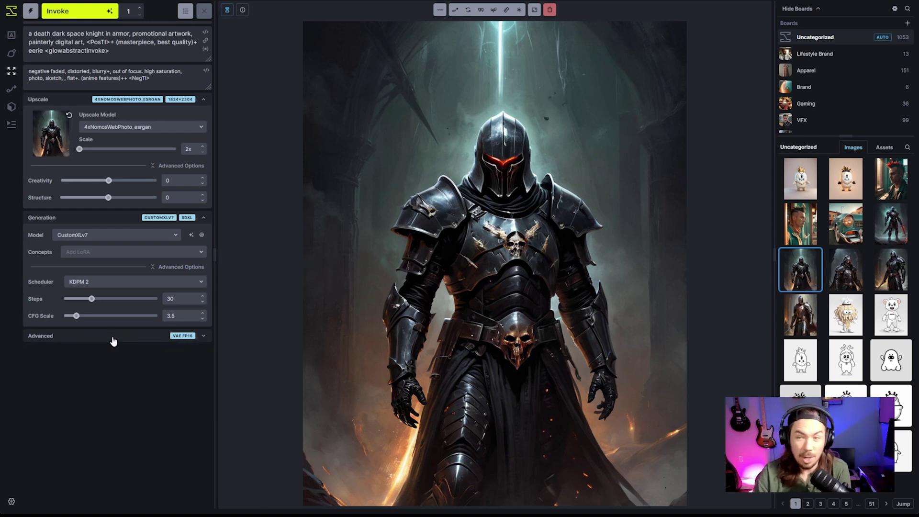
- Delete "a death dark space knight in armor," from the start of the positive prompt
left_click_drag(129, 34, 193, 34)
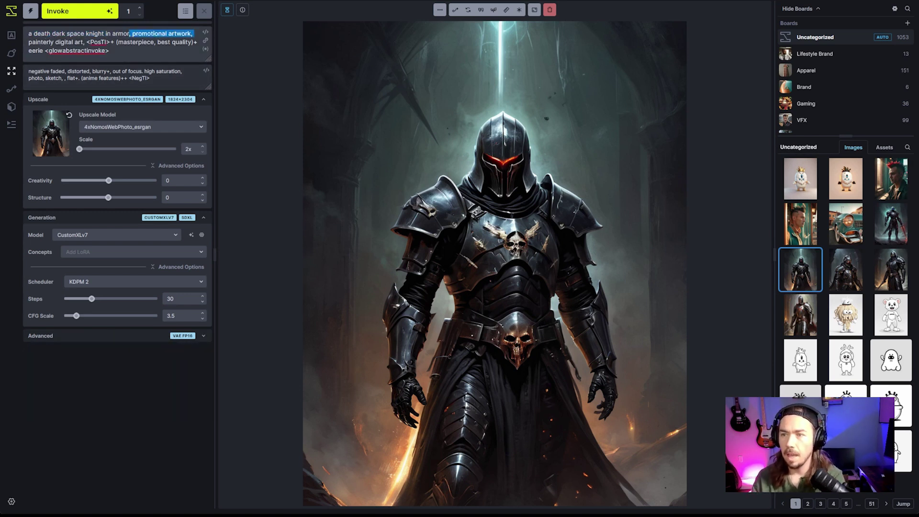
left_click_drag(29, 34, 136, 34)
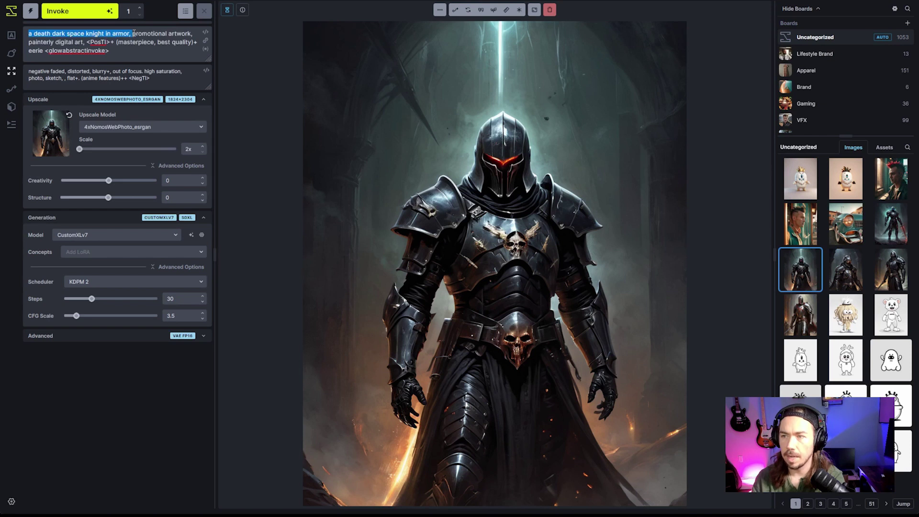
key("BackSpace")
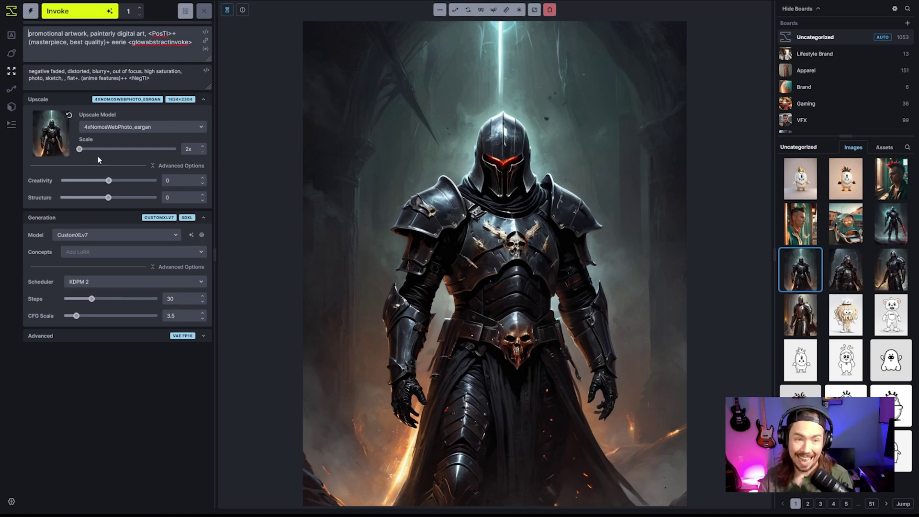
mouse_move(92, 154)
left_mouse_down()
mouse_move(185, 154)
mouse_move(79, 152)
left_mouse_up()
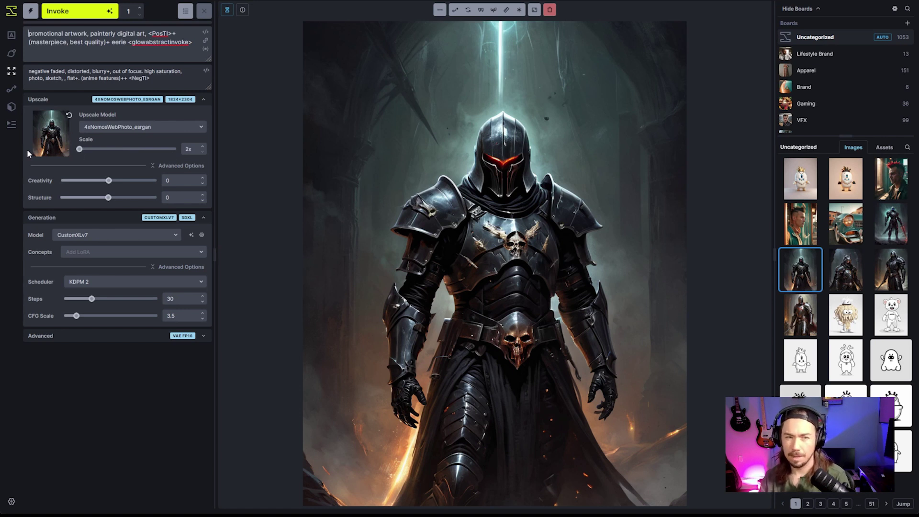
left_click_drag(117, 149, 175, 149)
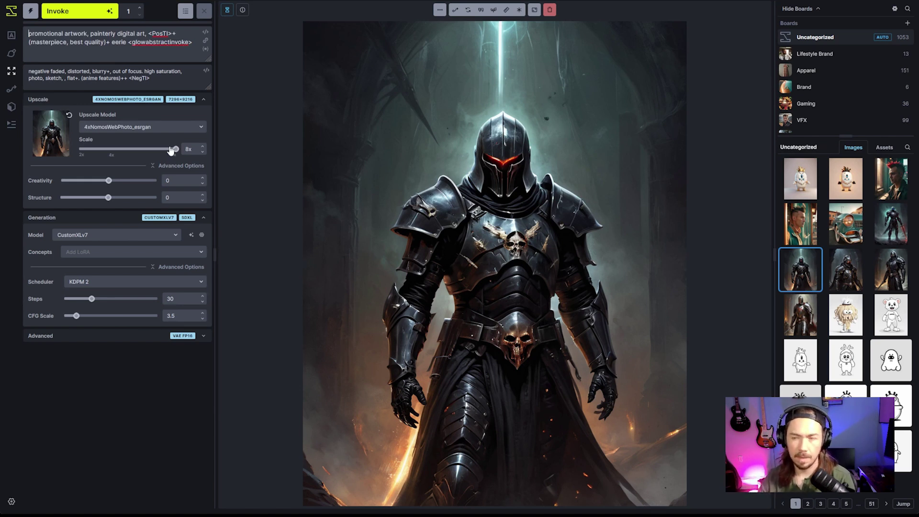
left_click_drag(170, 150, 50, 150)
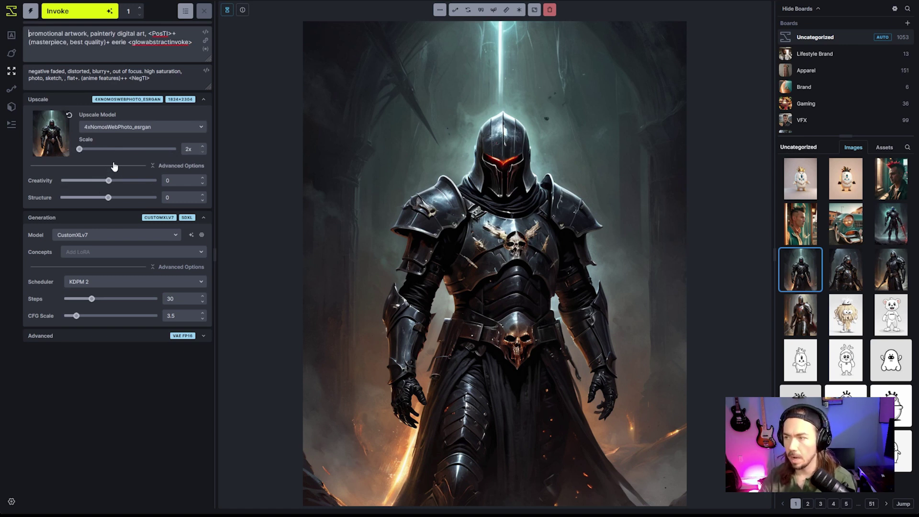
- Start the 2x upscale of the knight image
left_click(90, 19)
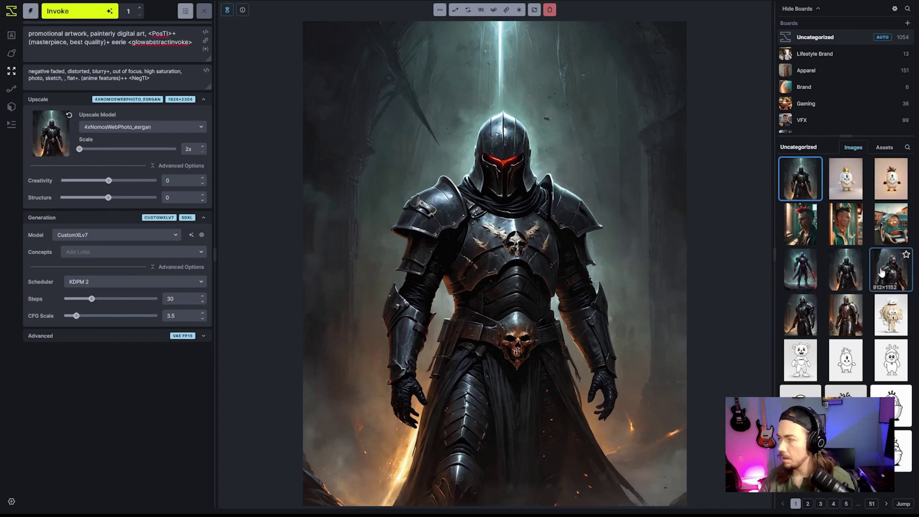
- Compare the upscaled knight with the original knight image using the slider comparison, and close the comparison
left_click(843, 279, "alt")
left_click_drag(500, 211, 657, 211)
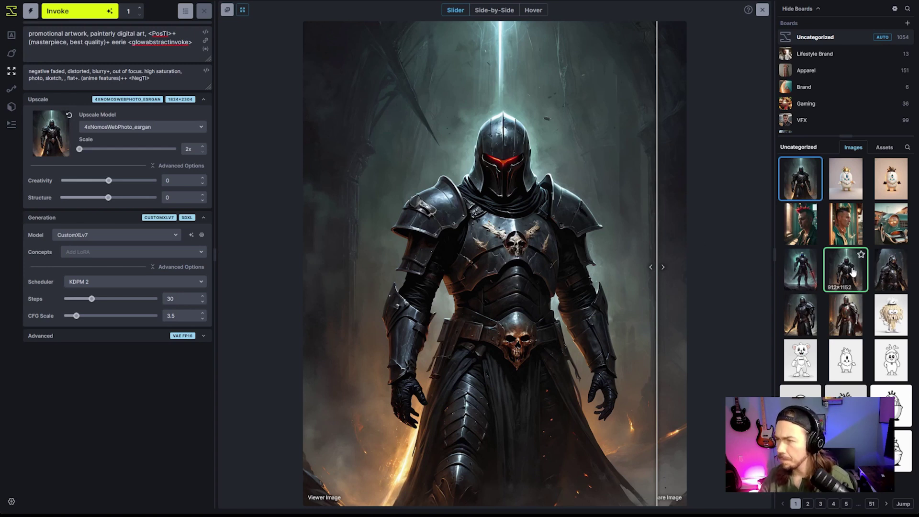
left_click_drag(655, 243, 715, 261)
left_click_drag(475, 345, 311, 367)
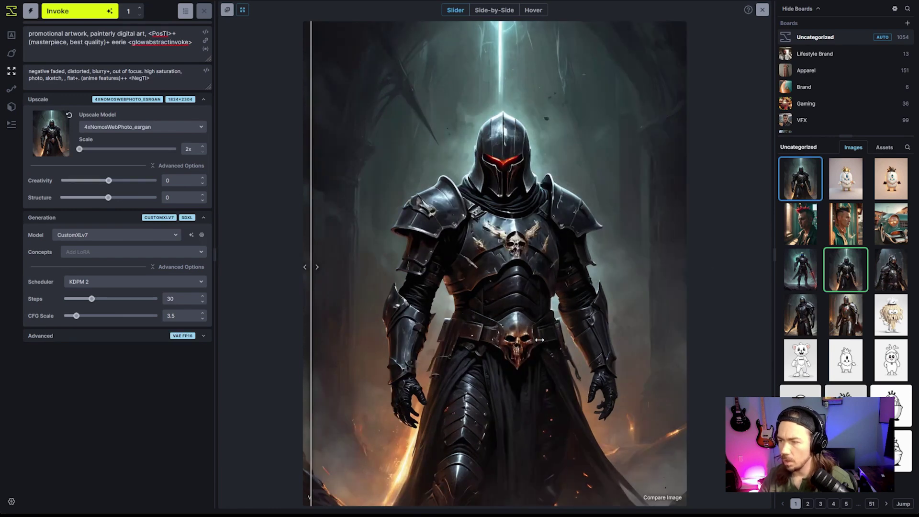
left_click_drag(368, 338, 604, 355)
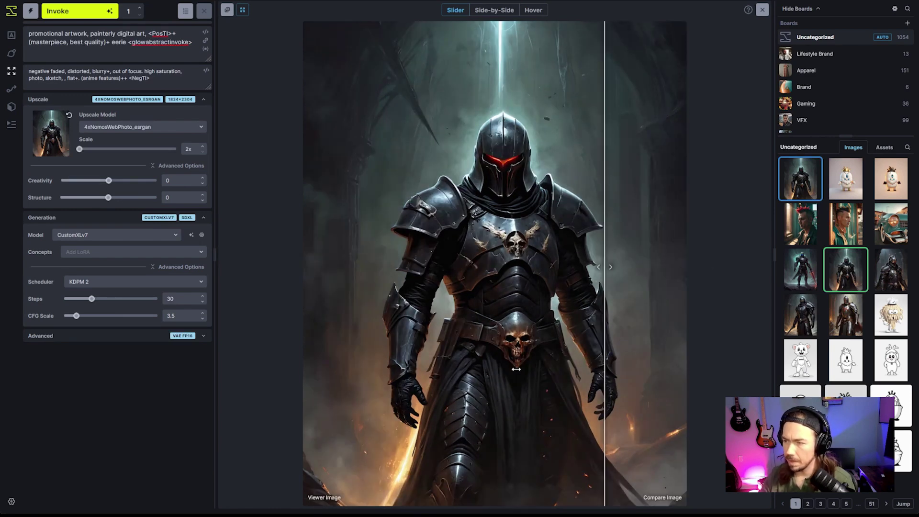
left_click_drag(515, 355, 689, 319)
left_click_drag(451, 134, 660, 133)
left_click_drag(660, 182, 672, 185)
left_click(762, 10)
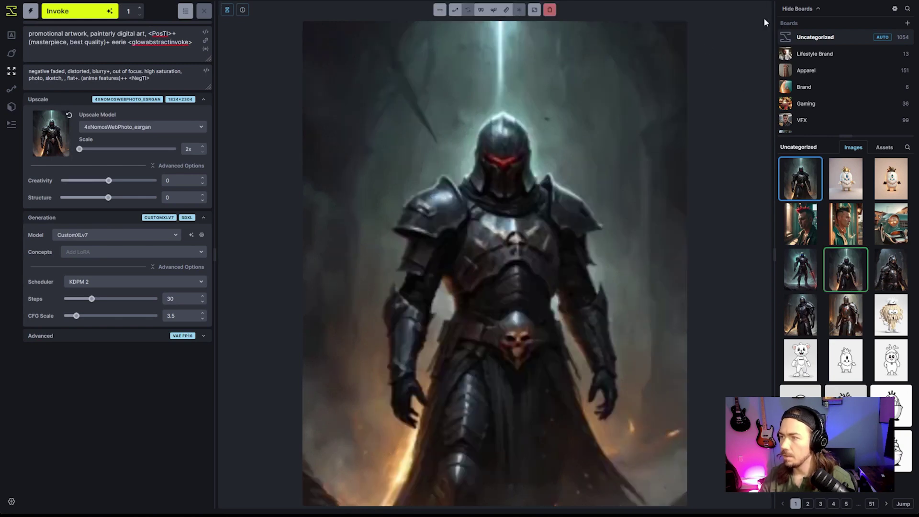
- Open the upscaled knight image in a new tab and examine its armor and background detail at enlarged size
right_click(797, 185)
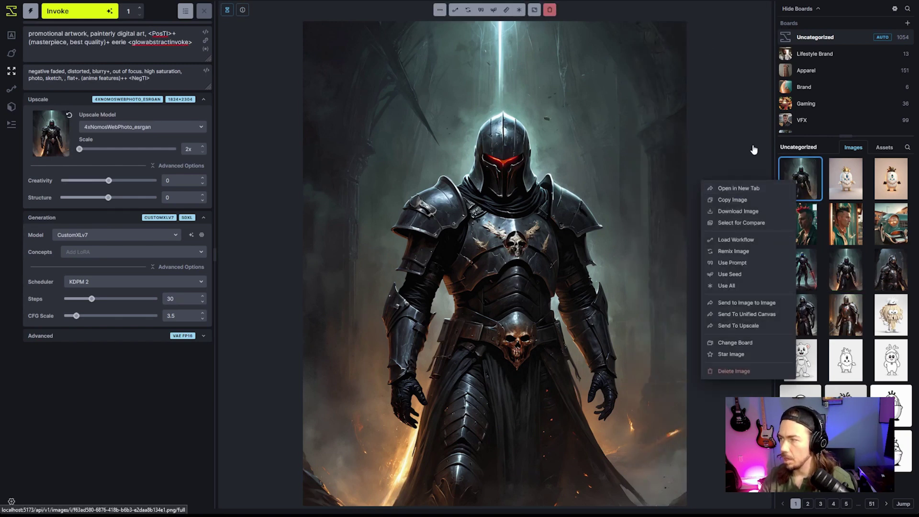
key("Escape")
right_click(804, 188)
left_click(762, 189)
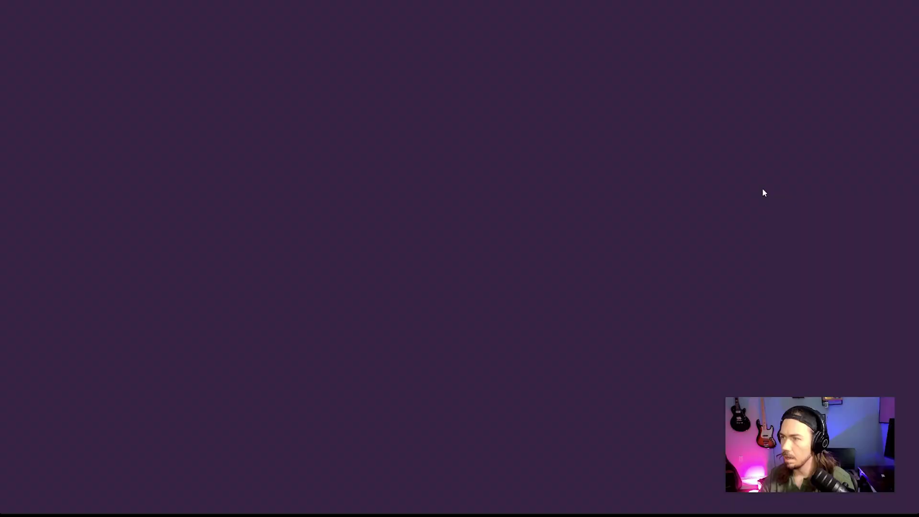
left_click(464, 173)
scroll(465, 186, "down", 1)
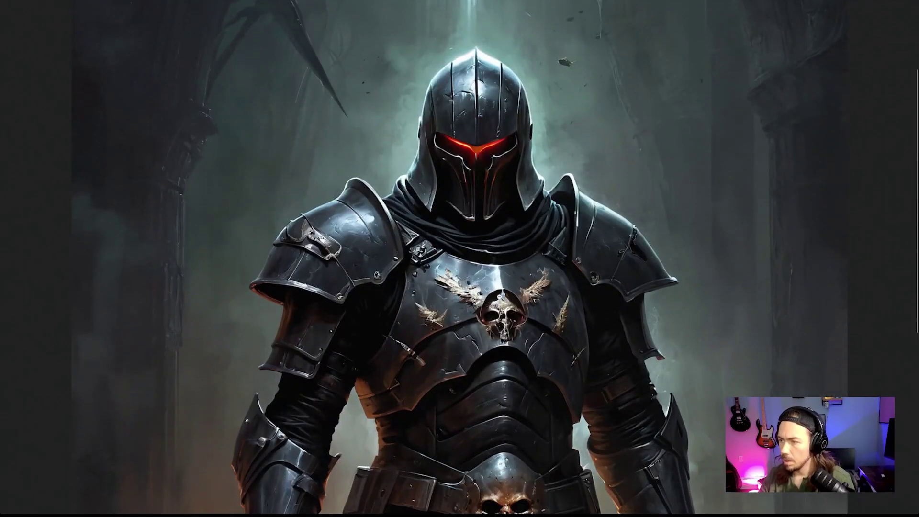
scroll(459, 258, "down", 1)
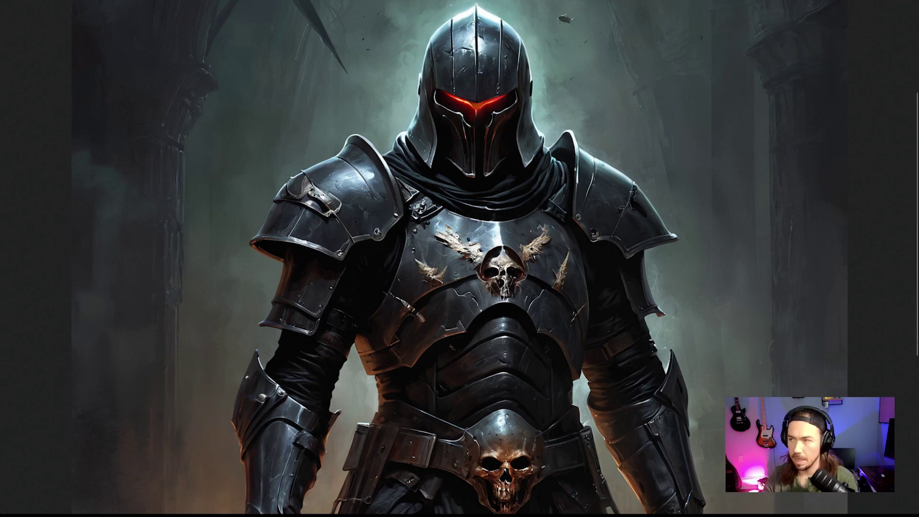
scroll(492, 222, "up", 3)
scroll(492, 222, "down", 10)
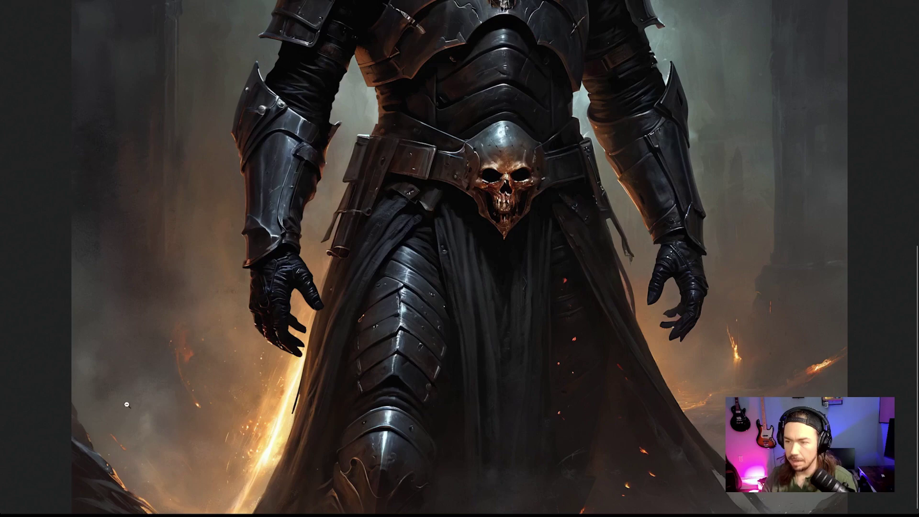
scroll(221, 338, "up", 6)
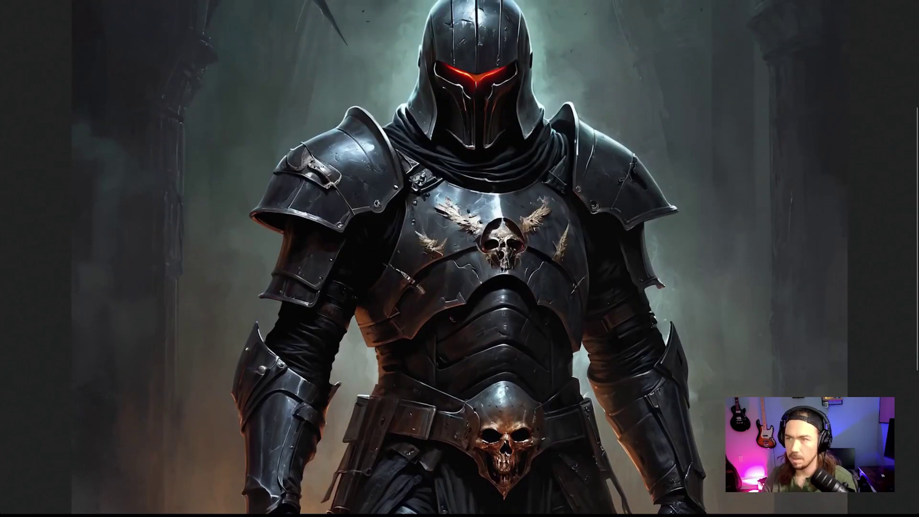
key("Escape")
- Open the original knight image in a new tab, compare its detail with the upscaled version, and return to the upscaling workspace
left_click(846, 269)
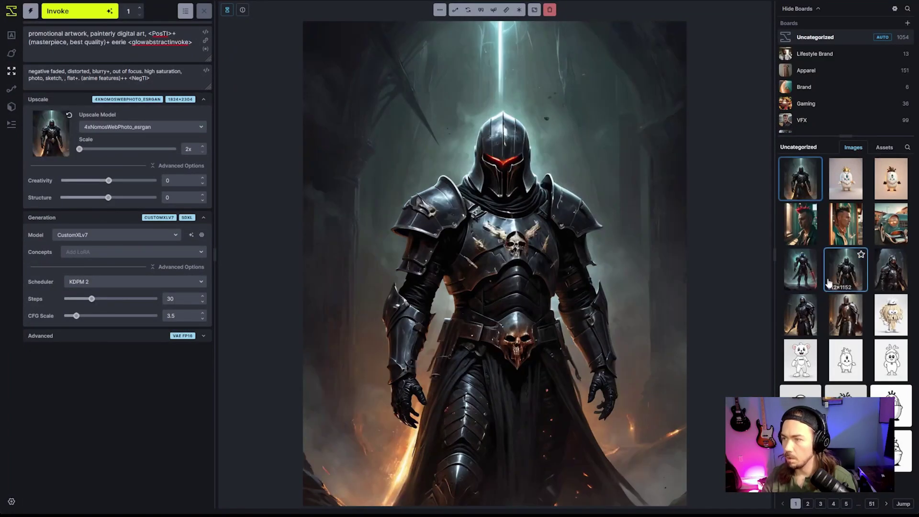
right_click(501, 182)
left_click(473, 188)
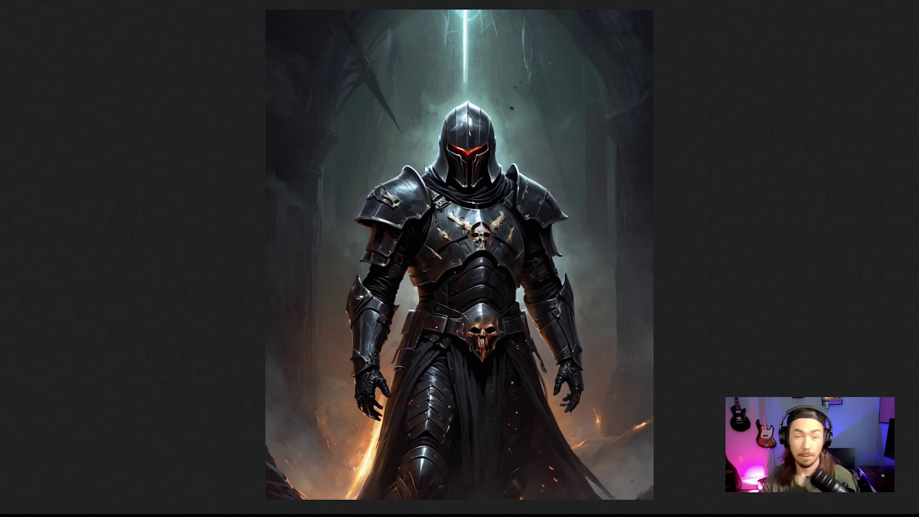
left_click(541, 234)
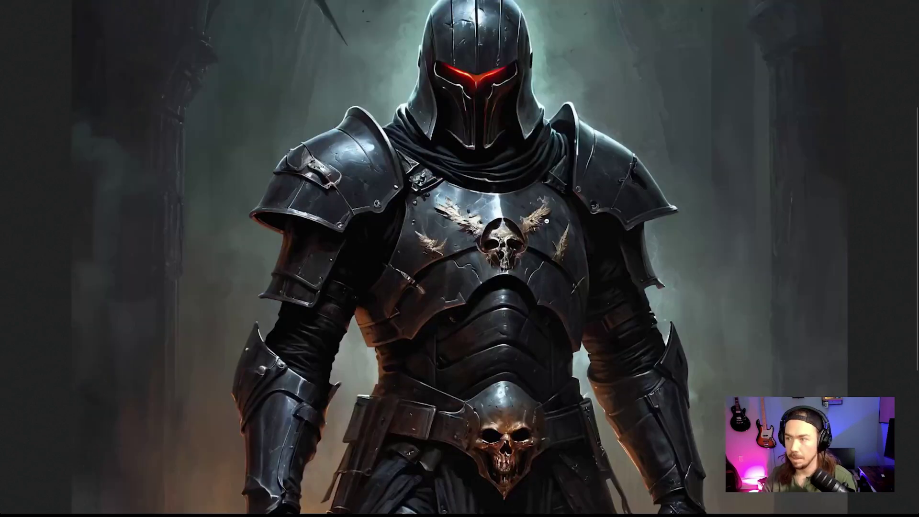
scroll(486, 421, "up", 4)
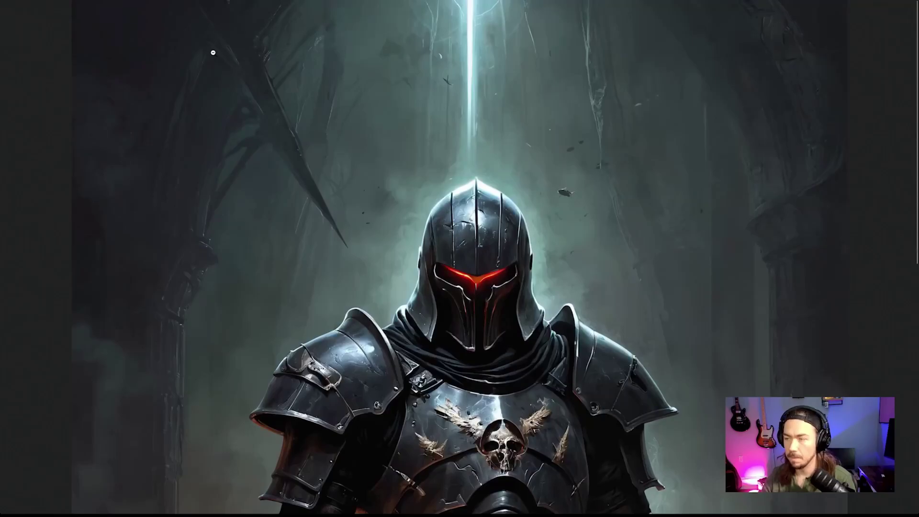
left_click(106, 1)
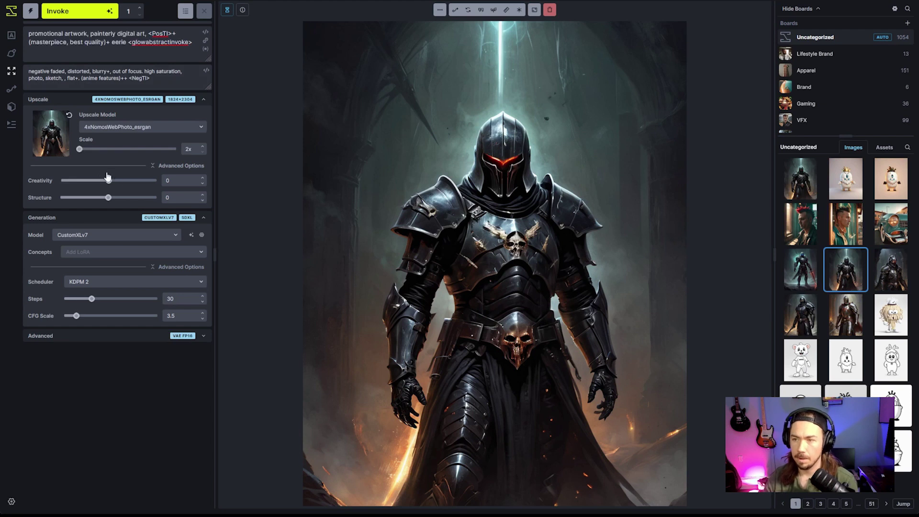
- Set Creativity to 5 and replace the positive prompt with "cinematic film still, cinematography, 80mm lens, chiaroscuro, highlights, futuristic space thriller"
left_click_drag(108, 177, 135, 184)
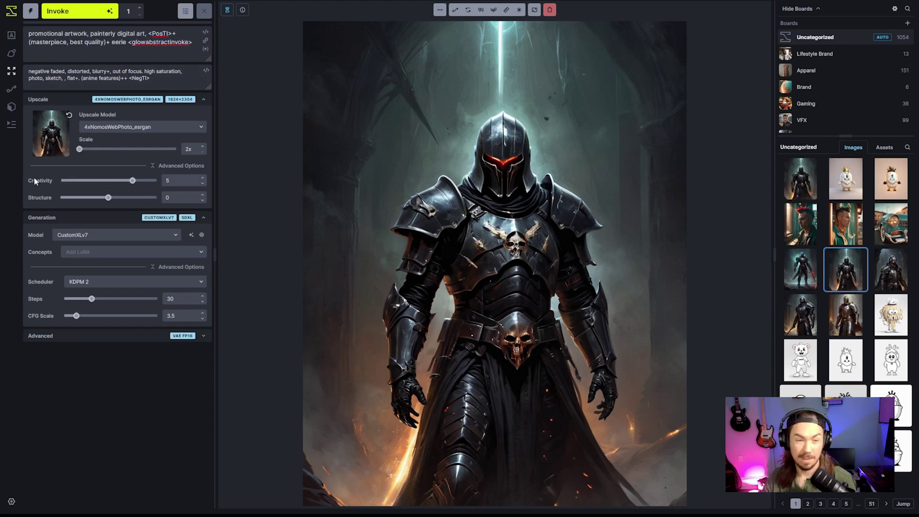
key("ctrl+a")
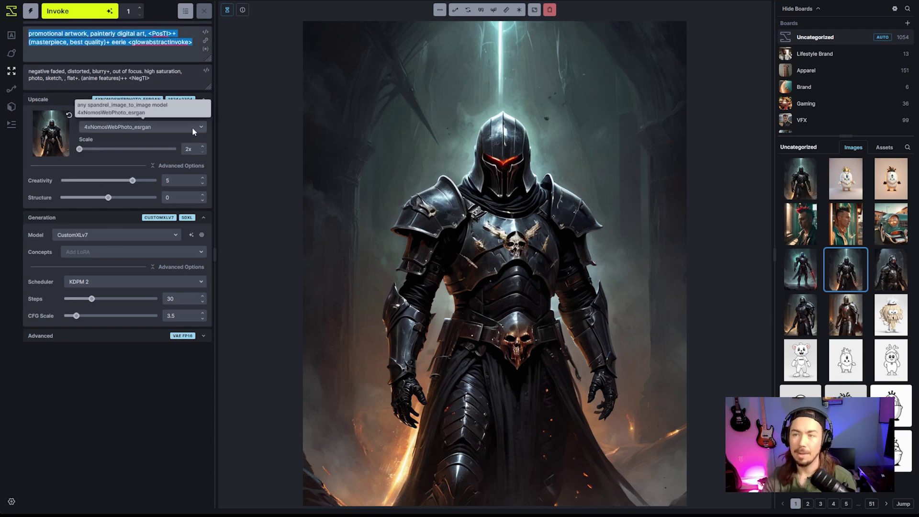
key("BackSpace")
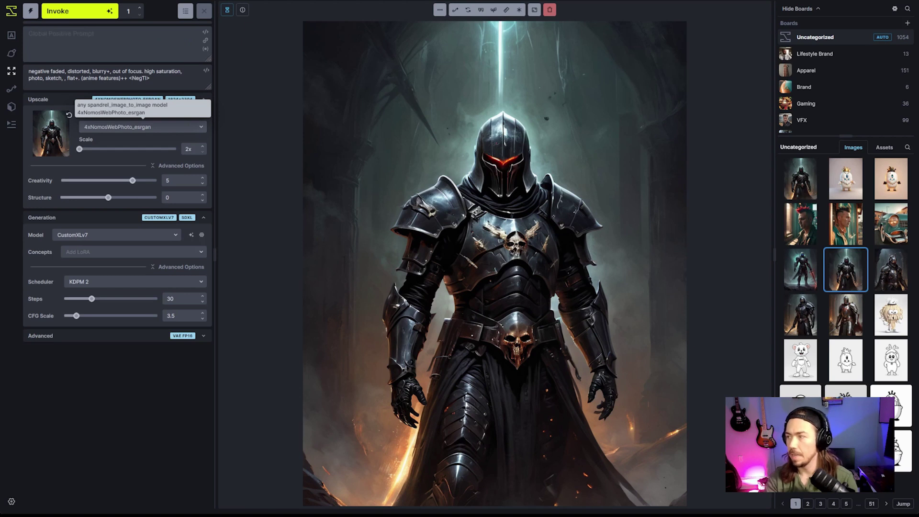
type("c")
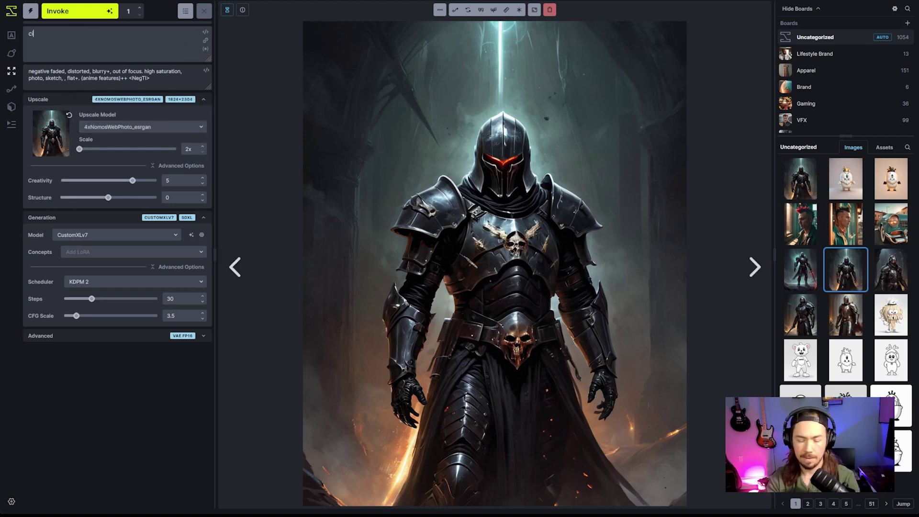
type("inematic film stil")
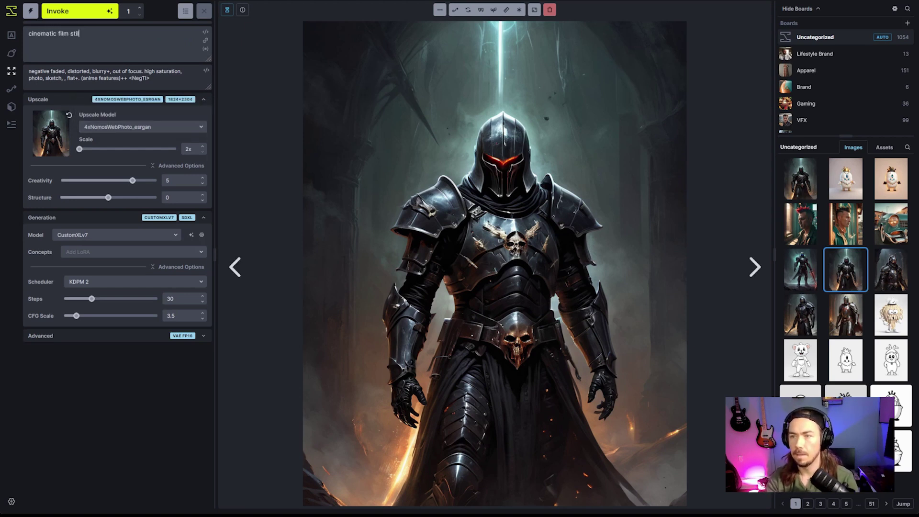
type("l, cine")
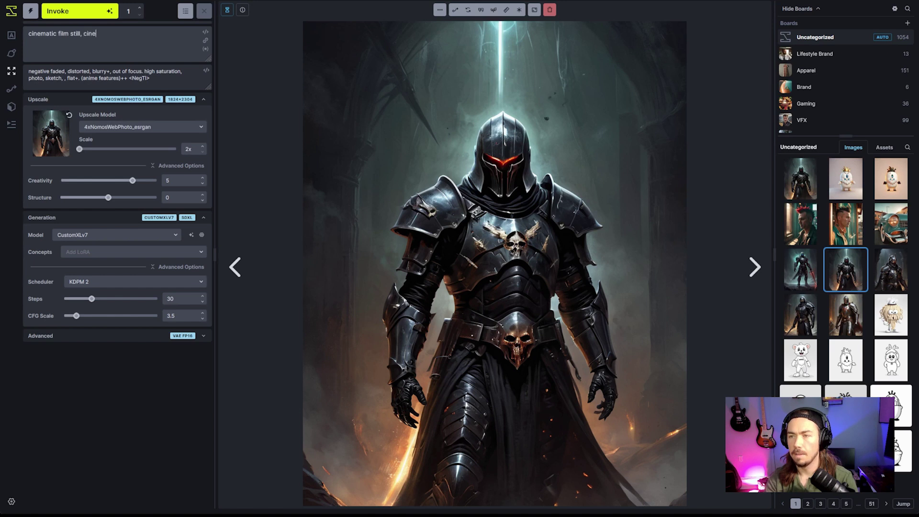
type("matography")
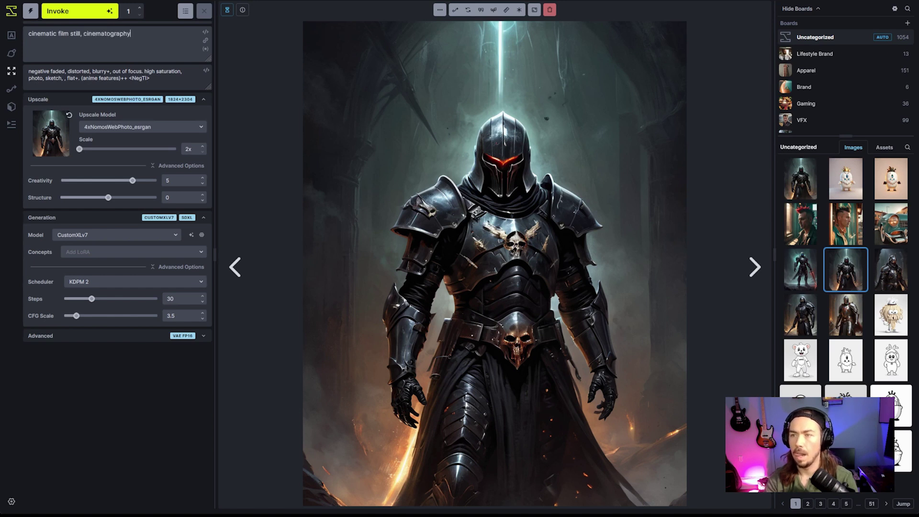
type(", 80mm lens")
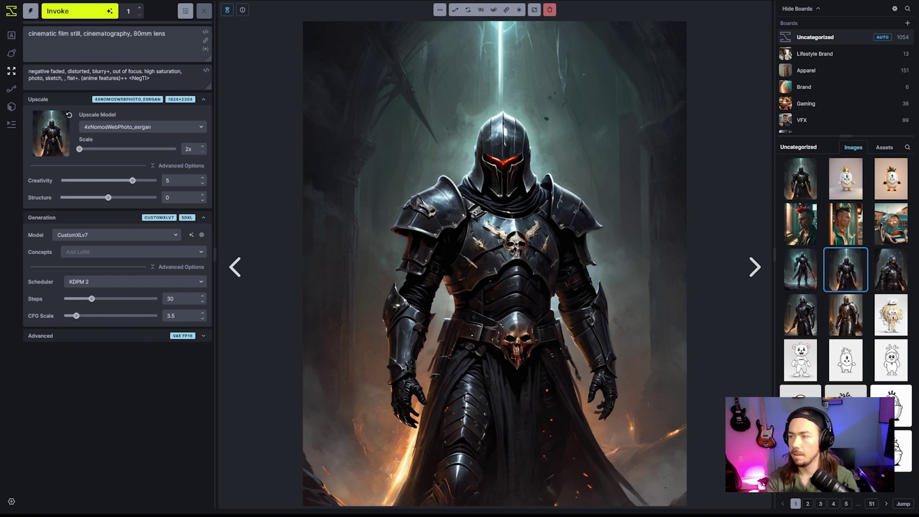
type(", d")
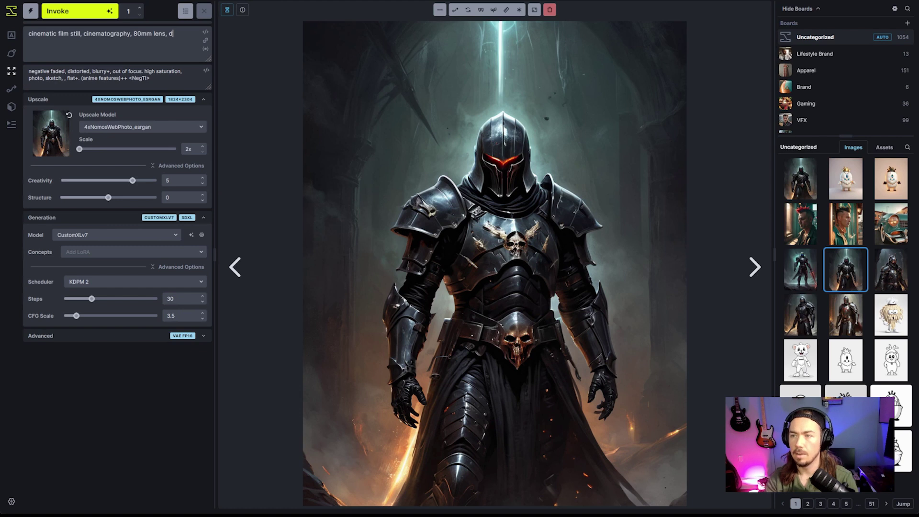
key("BackSpace")
type("chiaroscuro, ")
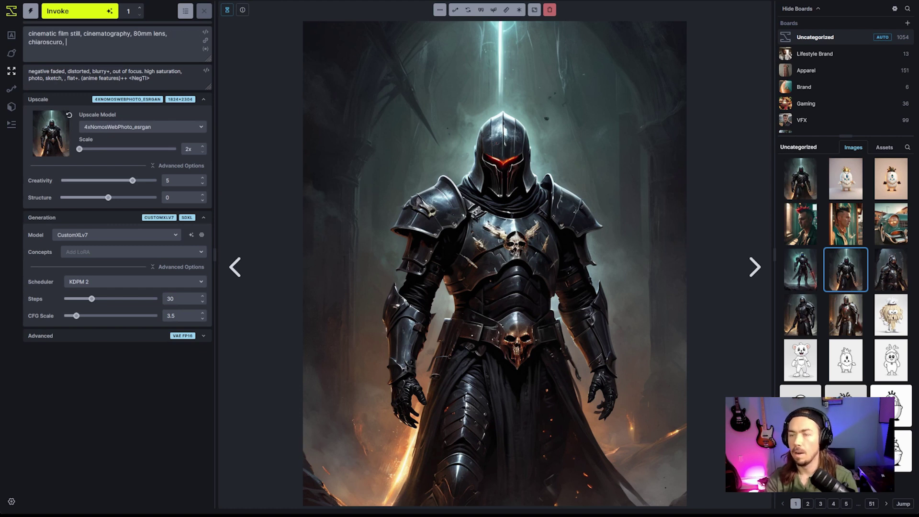
type("high")
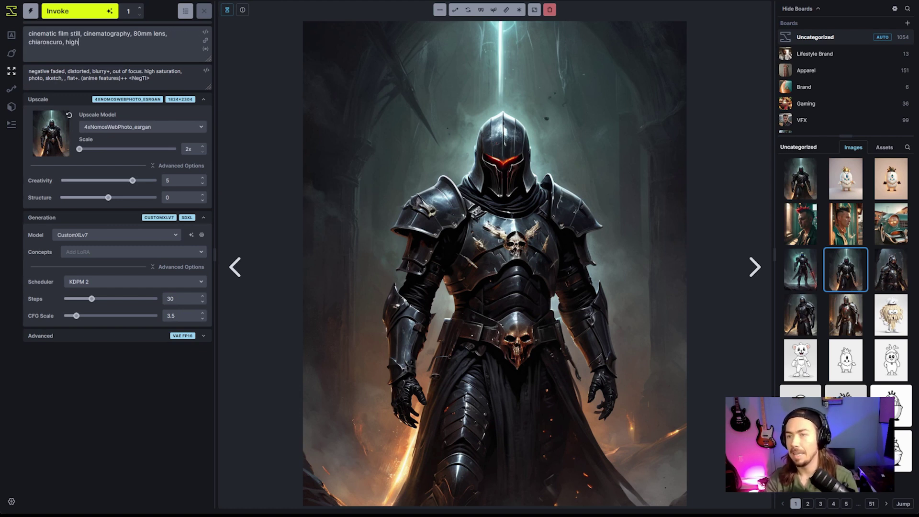
type("lights, ")
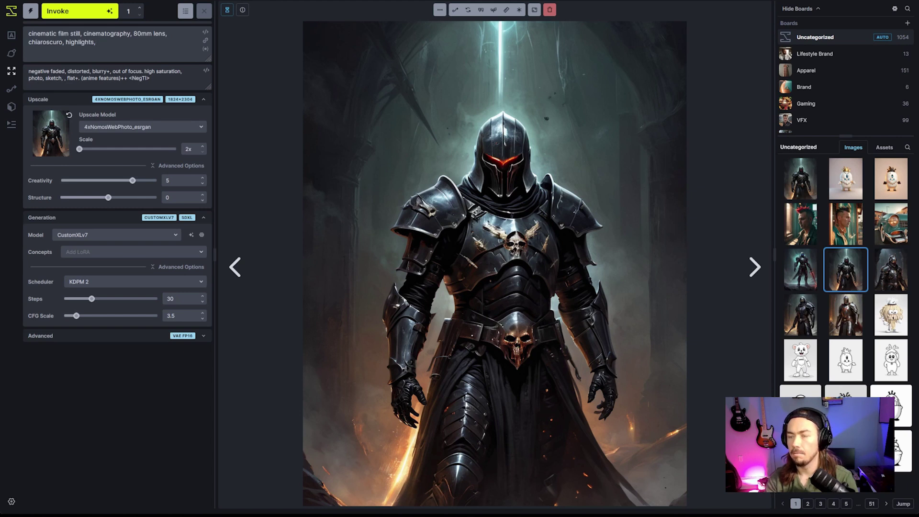
type("d")
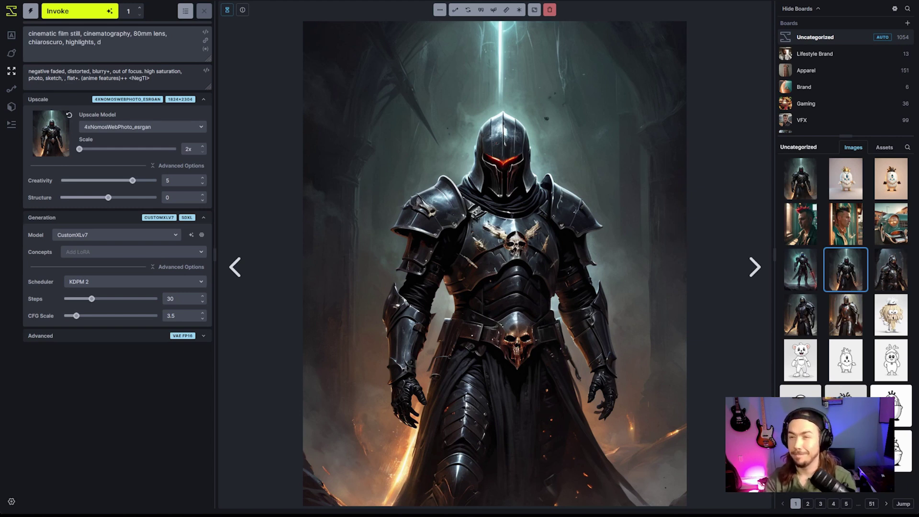
key("BackSpace")
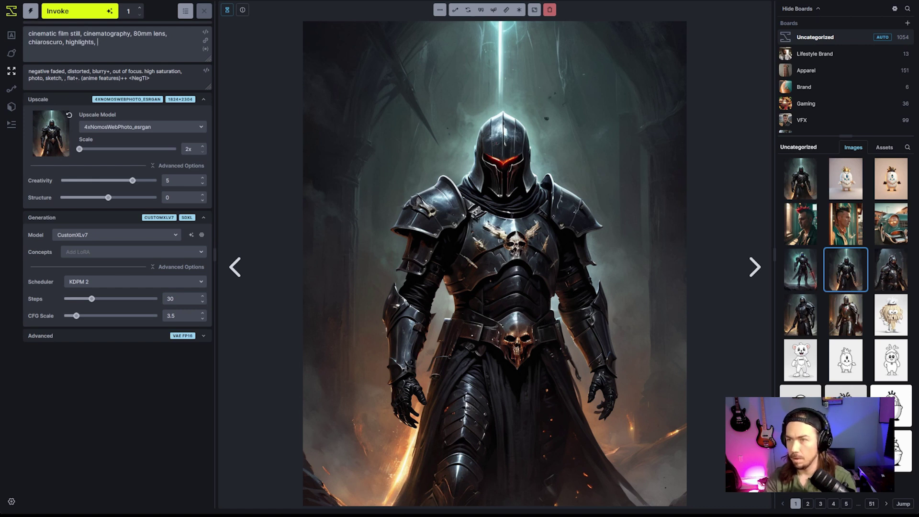
type("futuristi")
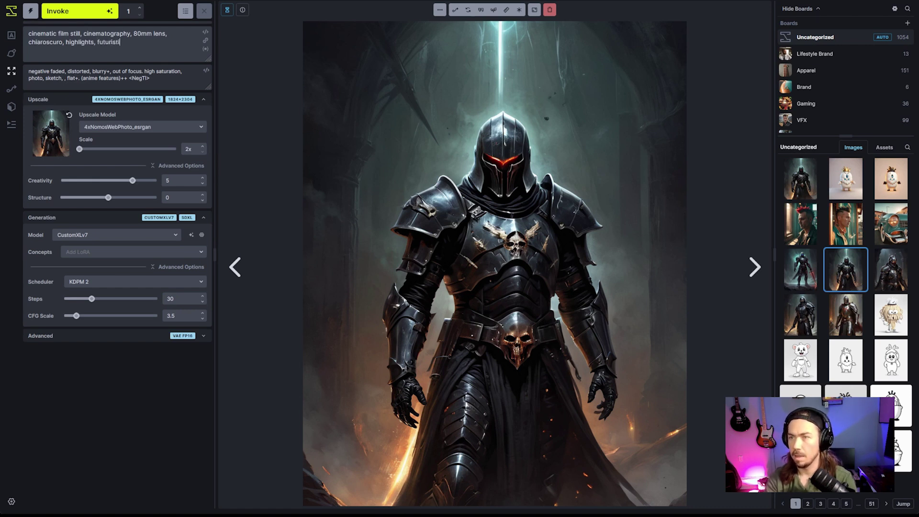
type("c space thriller")
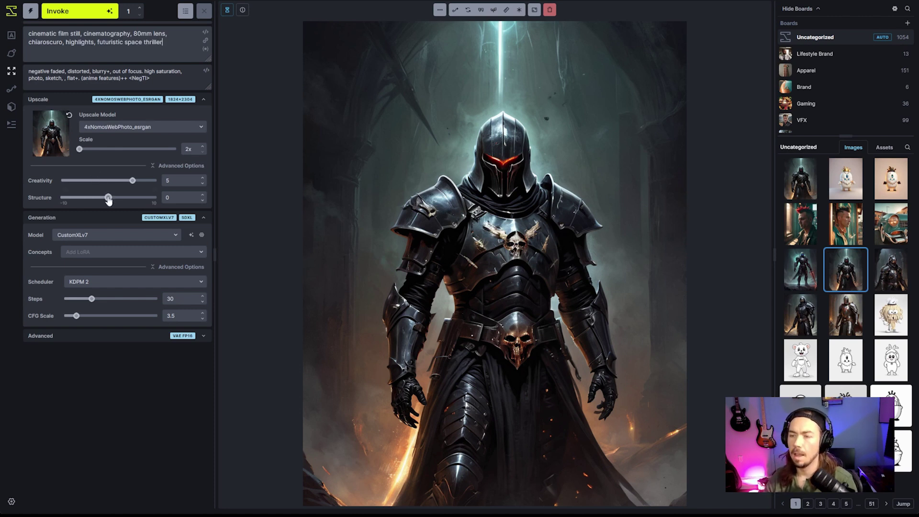
- Set Creativity to 6 and start the 2x upscale of the knight image with the new prompt
left_click(138, 190)
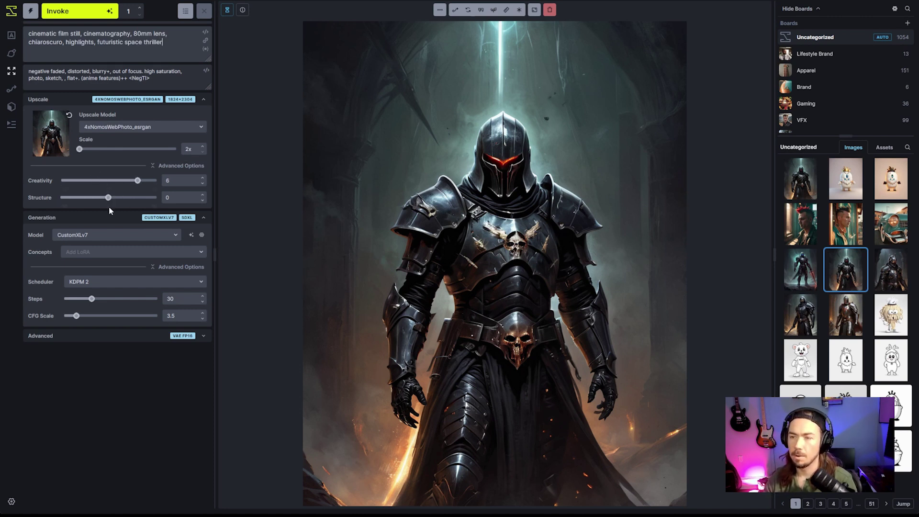
left_click(85, 12)
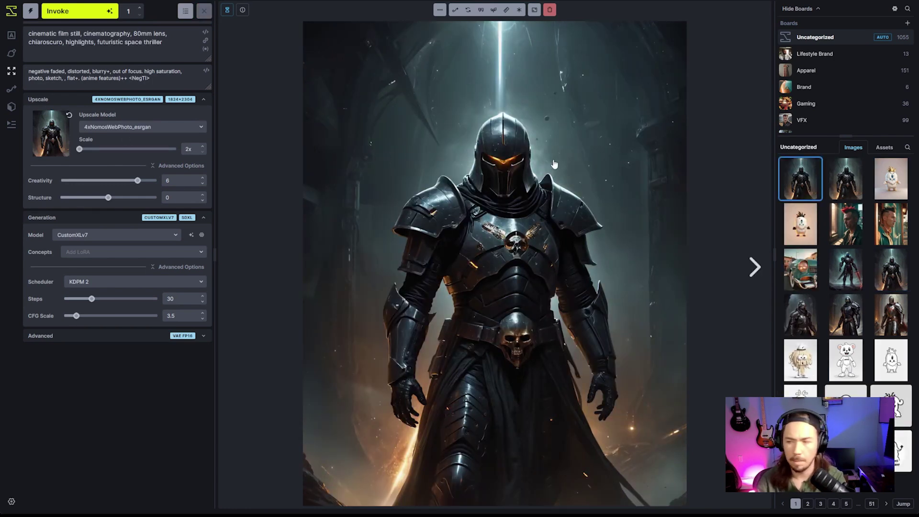
- Compare the new knight upscale with the original knight image using the slider comparison, and close the comparison
left_click(876, 266, "alt")
left_click_drag(498, 267, 710, 261)
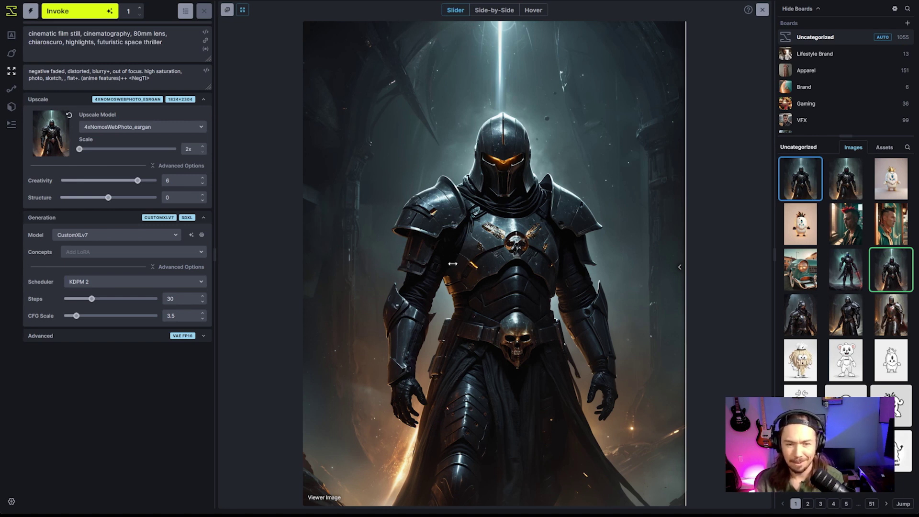
left_click_drag(460, 277, 698, 309)
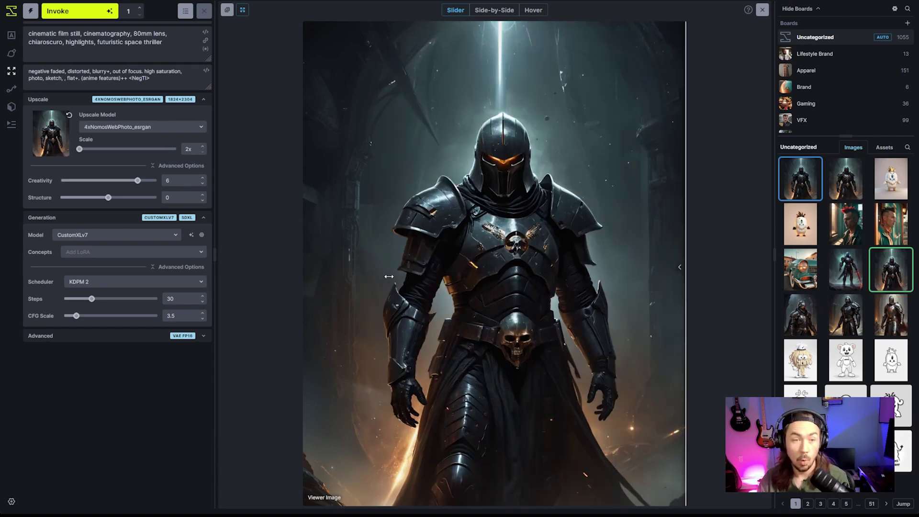
left_click_drag(388, 276, 678, 345)
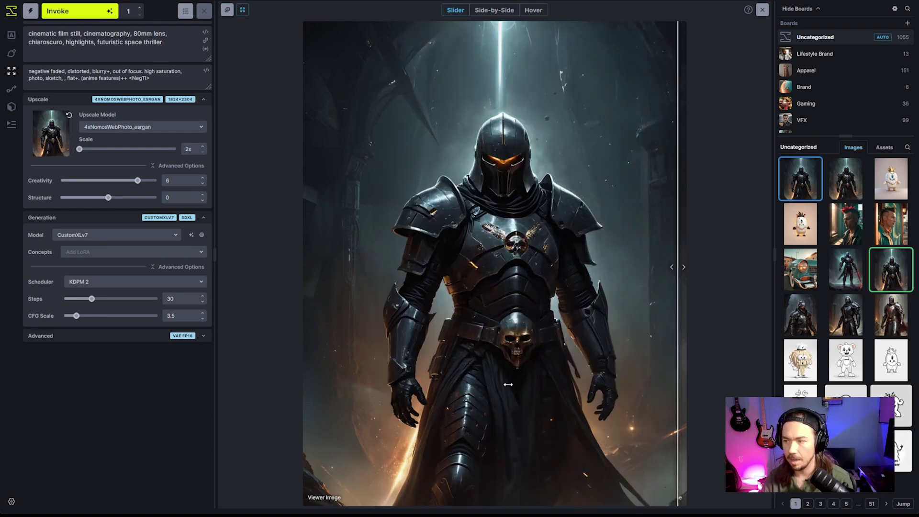
left_click_drag(508, 383, 673, 378)
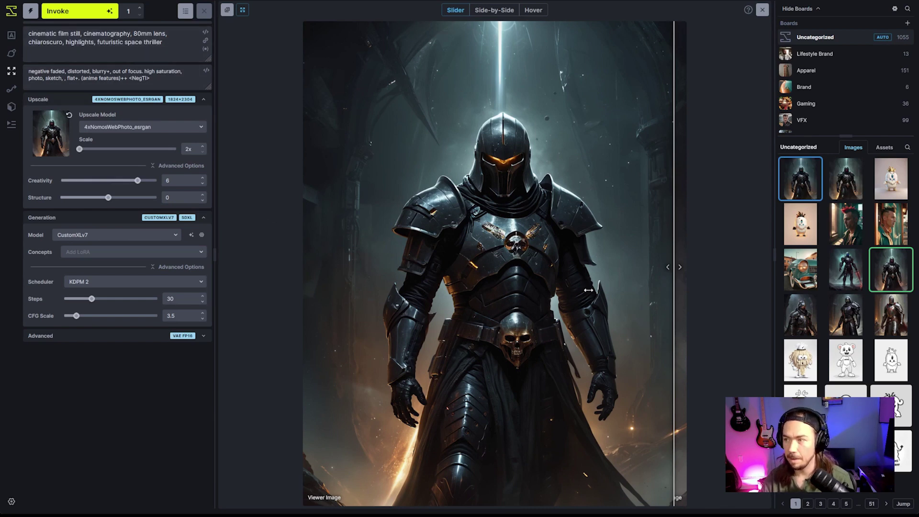
left_click_drag(674, 266, 565, 273)
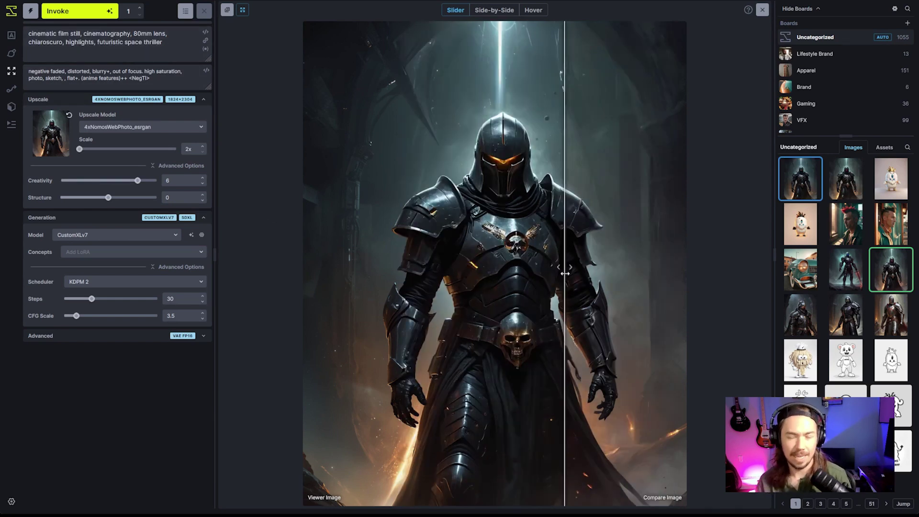
mouse_move(569, 200)
left_mouse_down()
mouse_move(505, 197)
mouse_move(568, 194)
left_mouse_up()
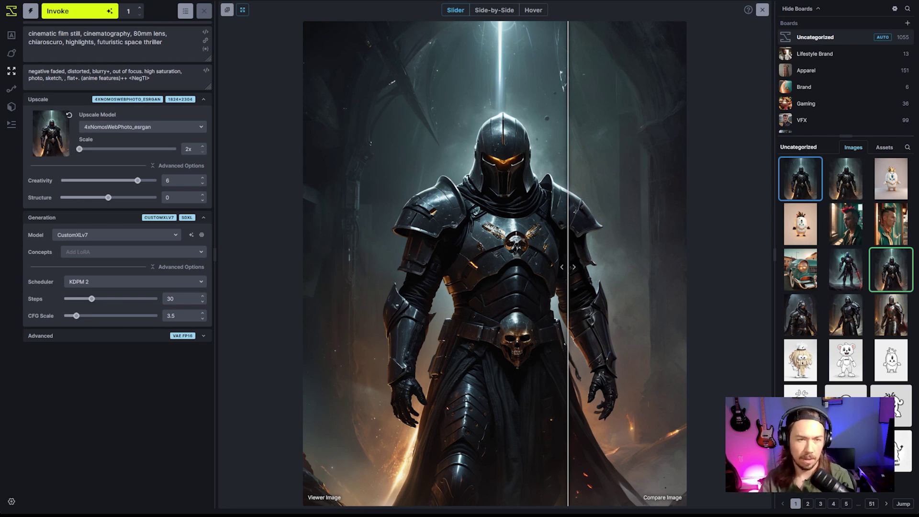
left_click_drag(570, 267, 660, 143)
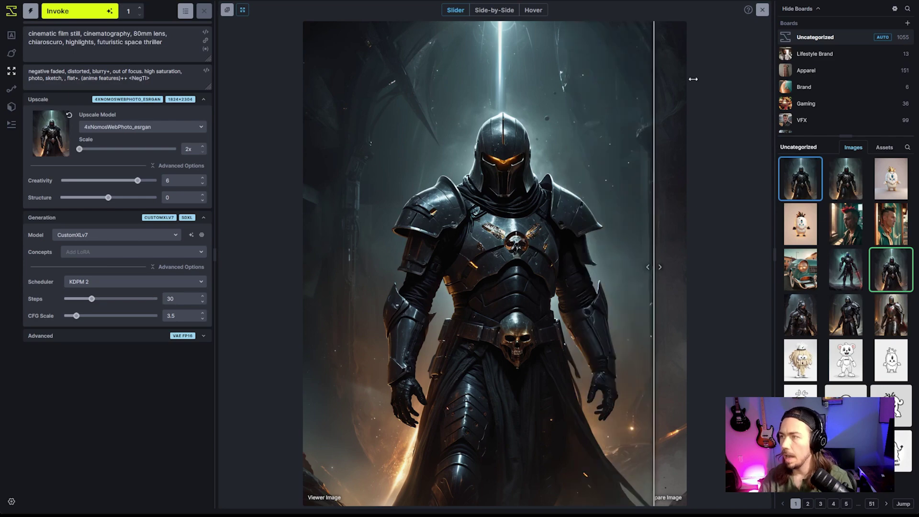
left_click(763, 10)
- Open the new knight upscale in a new tab and examine its helmet and armor detail at enlarged size
right_click(411, 184)
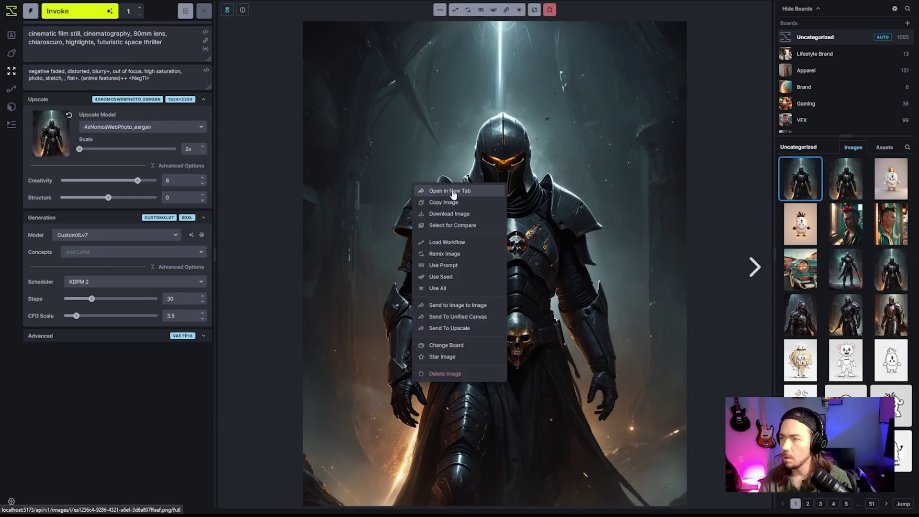
left_click(425, 190)
left_click(502, 256)
scroll(501, 256, "down", 2)
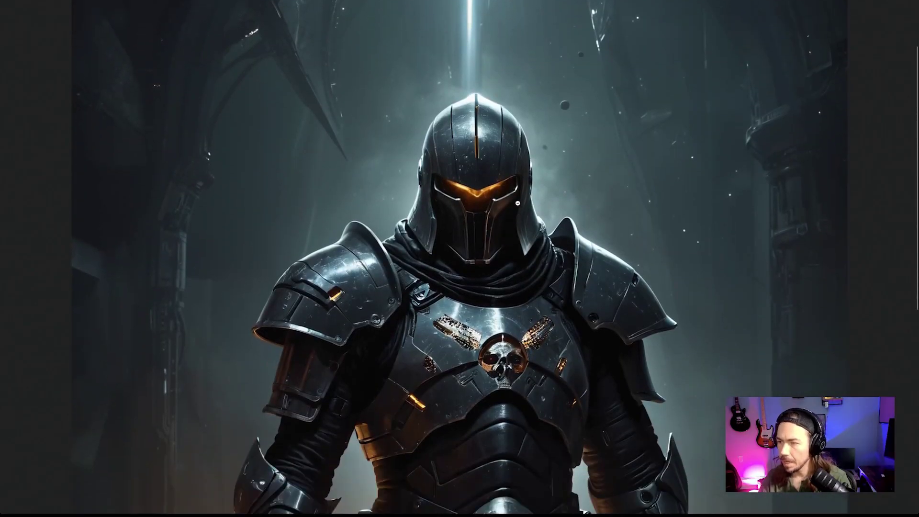
scroll(512, 206, "down", 2)
scroll(512, 207, "down", 2)
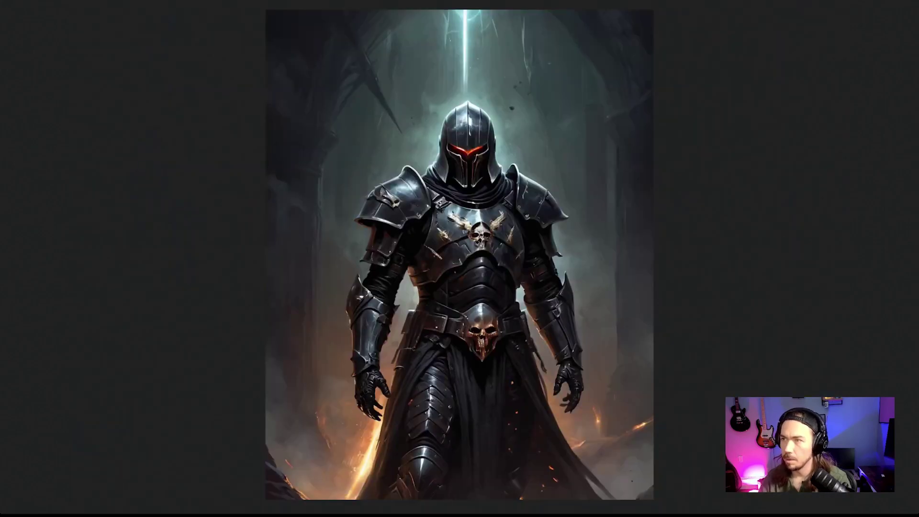
- Enlarge the red-eyed knight image in its own tab and compare its detail with the new orange-eyed upscale
left_click(410, 253)
scroll(415, 244, "down", 2)
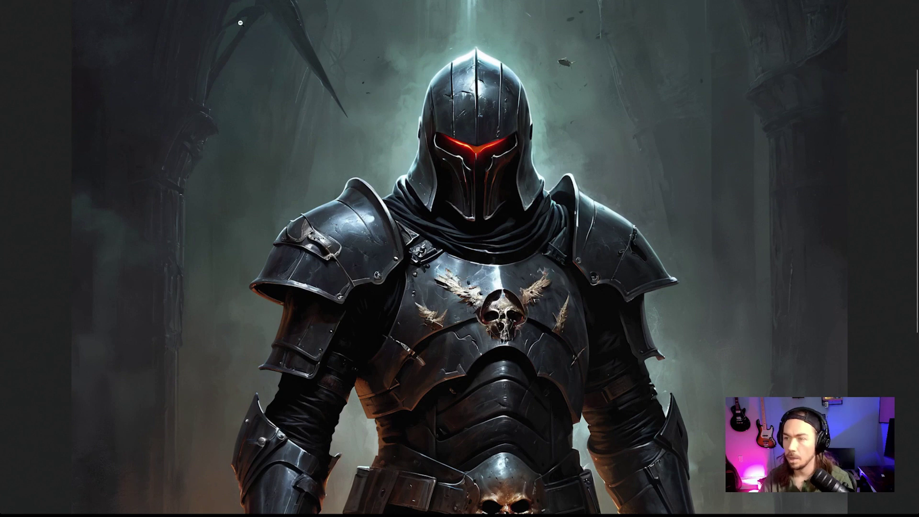
key("ctrl+Tab")
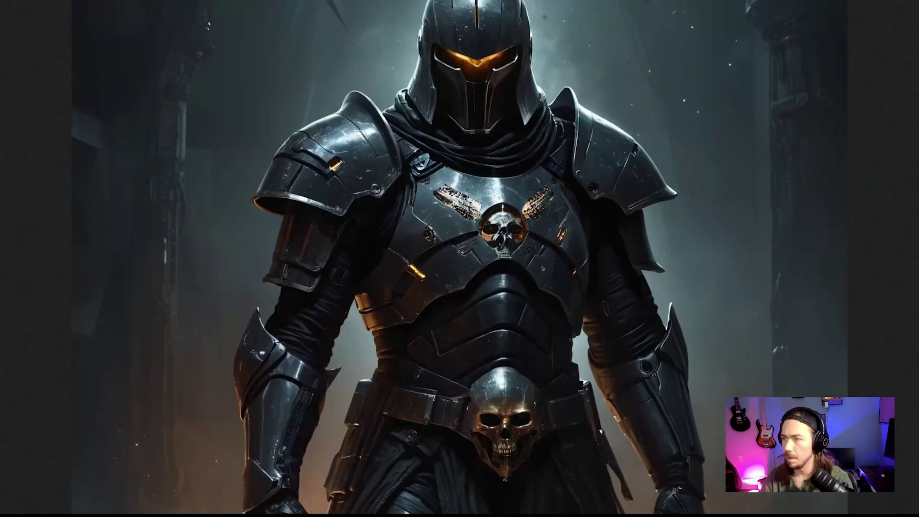
scroll(460, 258, "up", 3)
scroll(460, 259, "down", 1)
key("ctrl+shift+Tab")
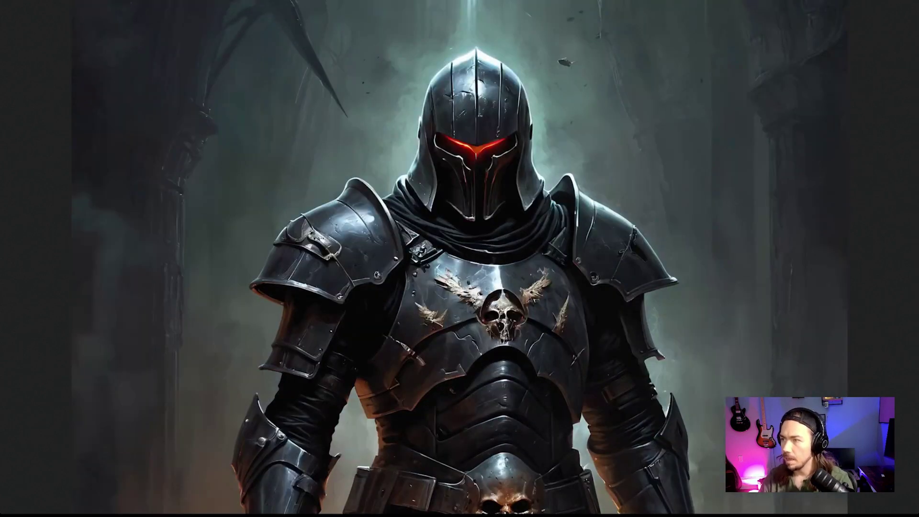
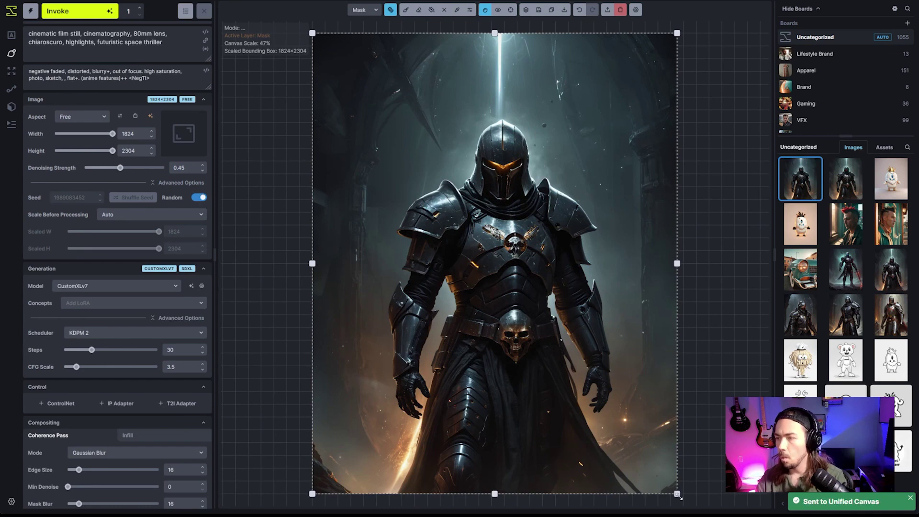
- Resize the canvas bounding box to 832 × 896 around the knight's visor and torso
left_click_drag(480, 253, 561, 345)
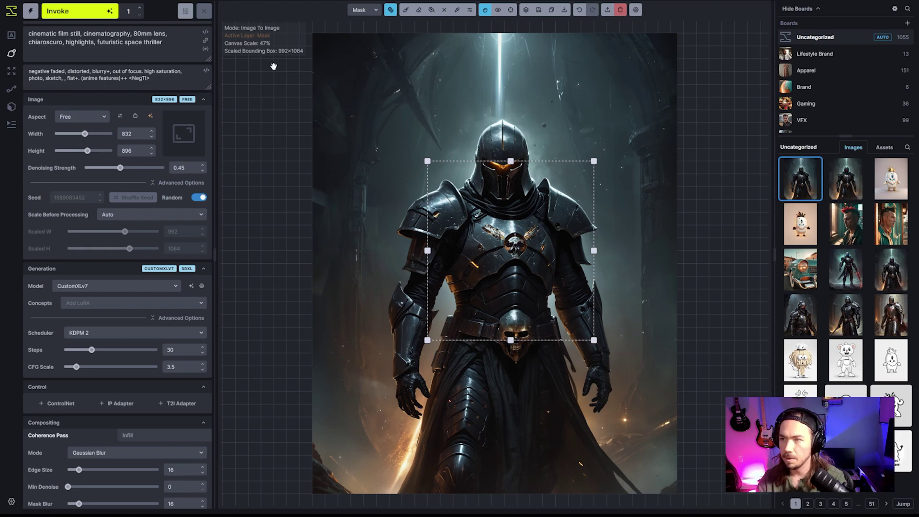
scroll(474, 227, "up", 2)
scroll(427, 218, "up", 2)
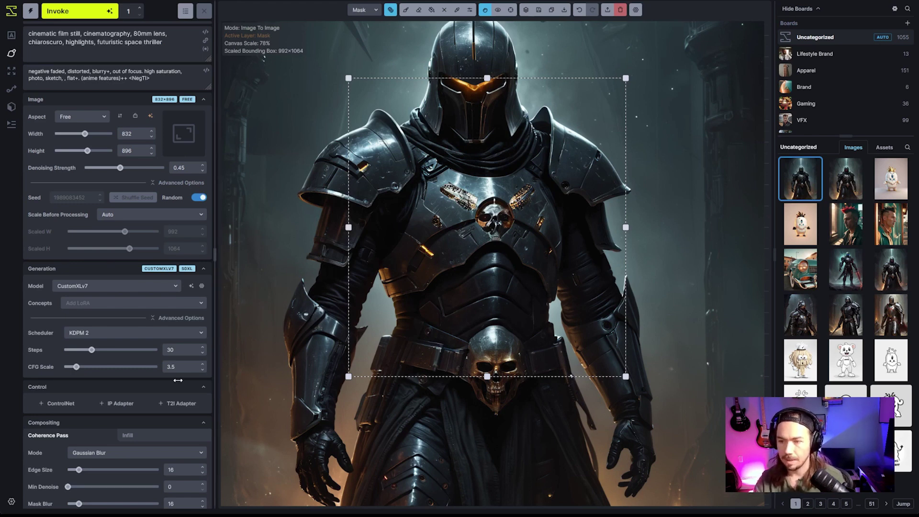
- Add a ControlNet using the controlnet-tile-sdxl-1.0 model and import the current canvas as its control image
left_click(68, 406)
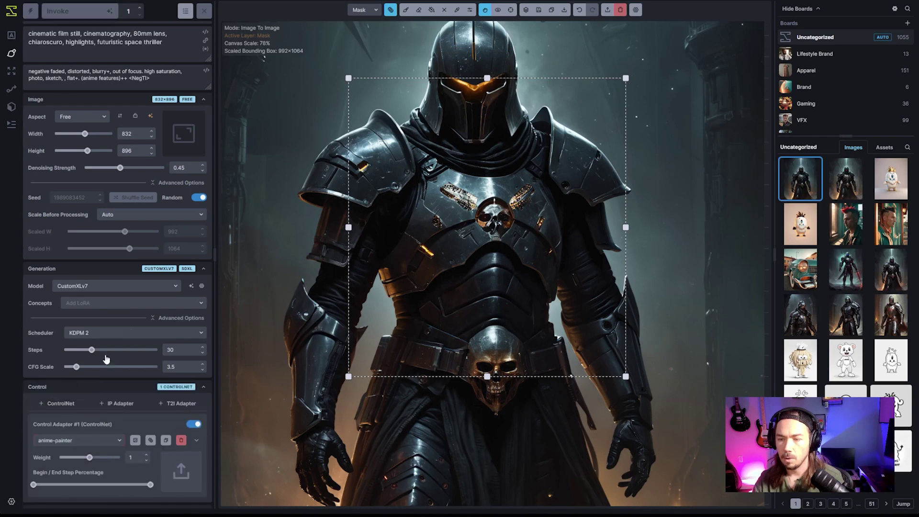
left_click(113, 439)
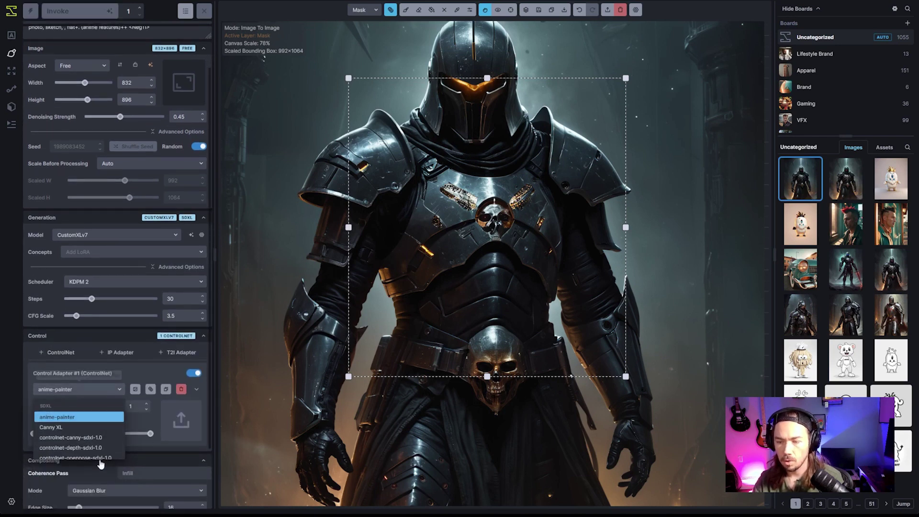
scroll(105, 429, "down", 3)
left_click(101, 433)
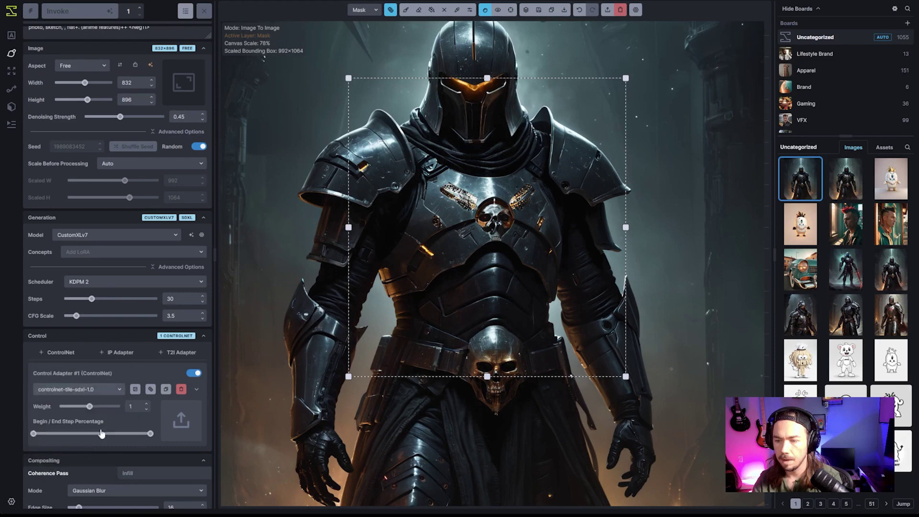
left_click(151, 389)
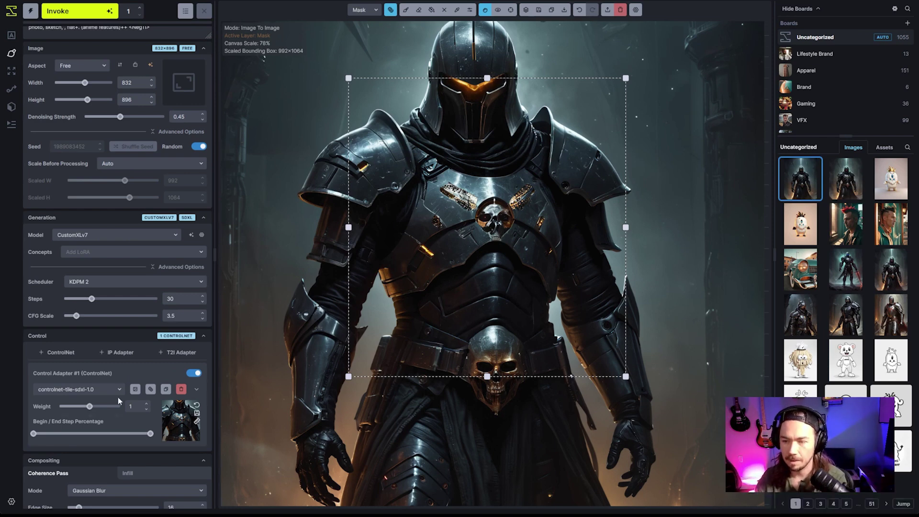
- Set the tile ControlNet's weight to 0.5 with its end at about three quarters of the steps, and set denoising strength to 0.65
left_click_drag(90, 406, 75, 410)
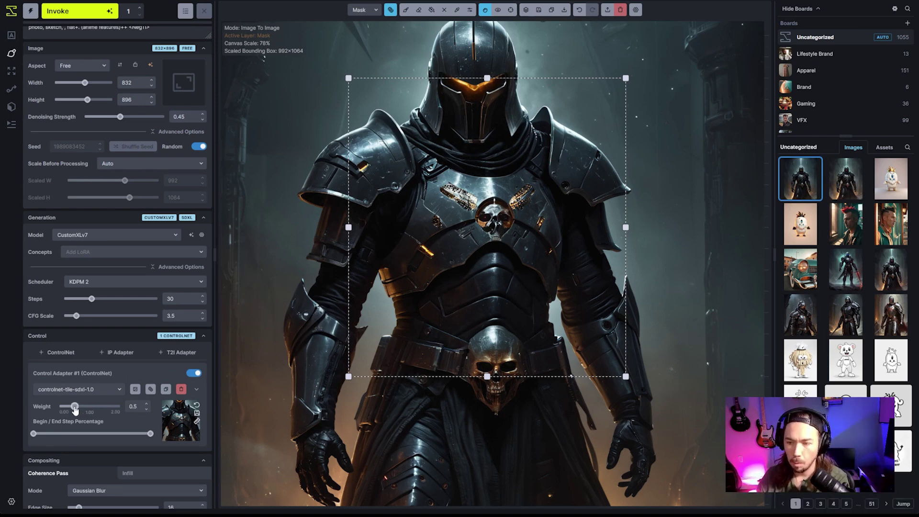
left_click_drag(150, 434, 124, 437)
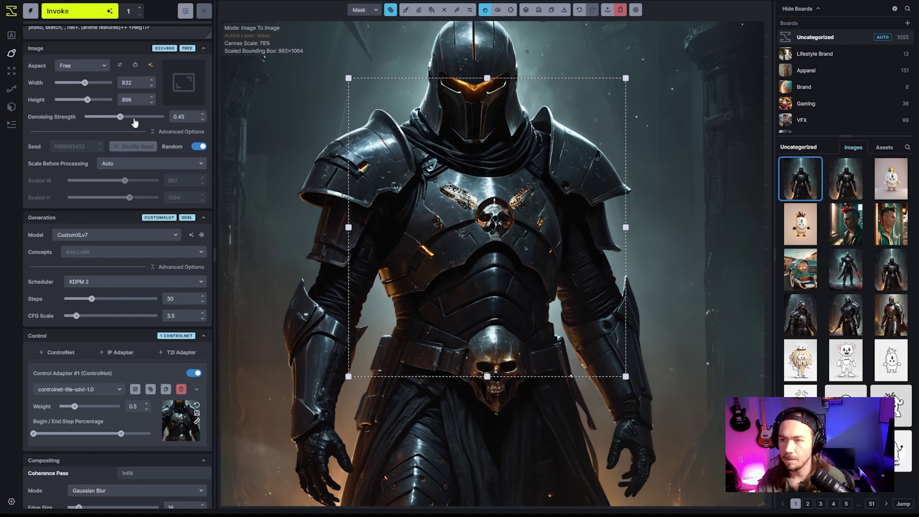
left_click_drag(135, 117, 136, 120)
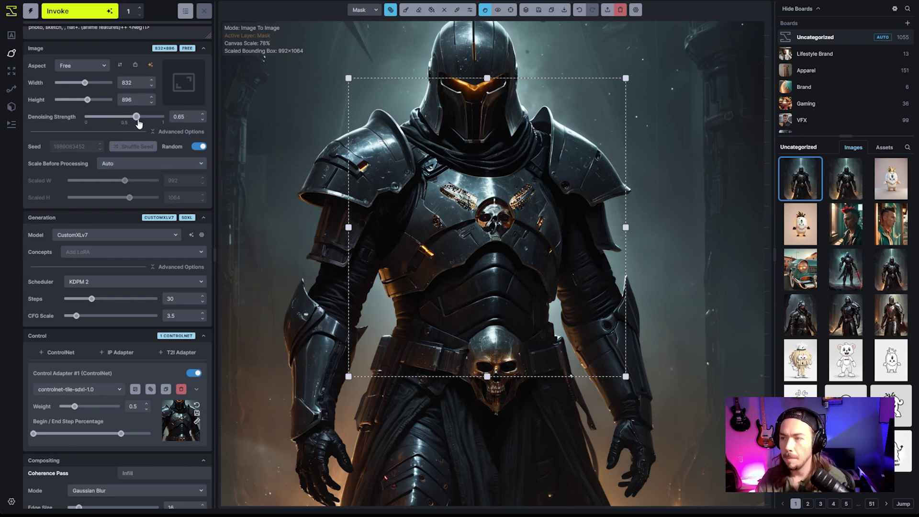
scroll(136, 144, "up", 2)
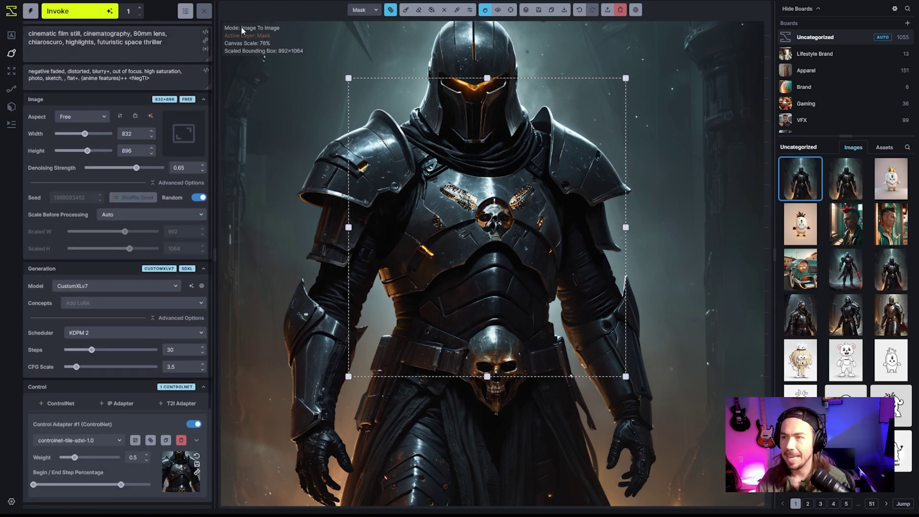
- Add "a dark space knight, skull chest emblem," to the beginning of the positive prompt
left_click(406, 9)
type("a ")
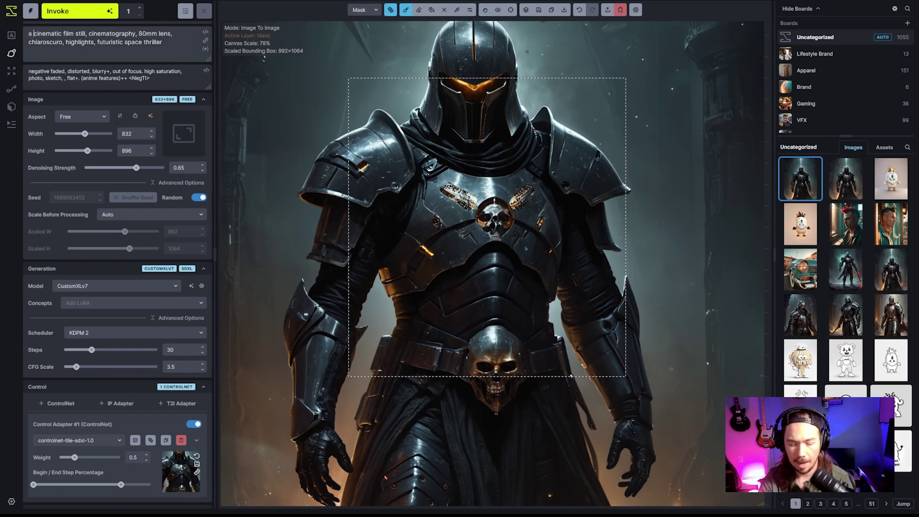
type("space knigh")
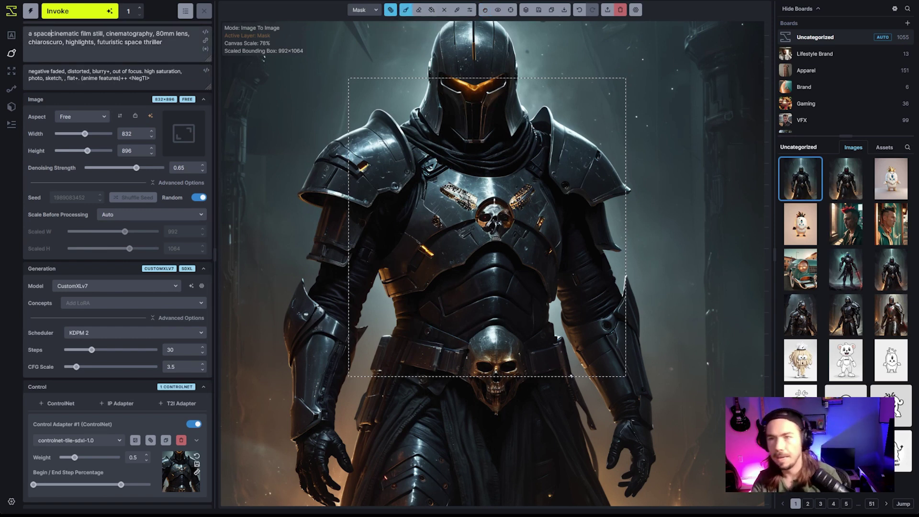
type("t")
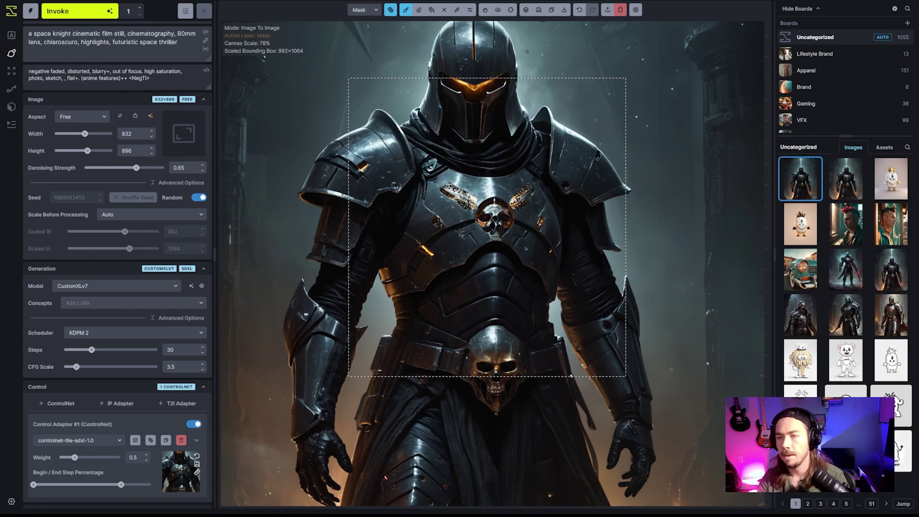
key("ctrl+Left")
key("ctrl+Left")
type("dark")
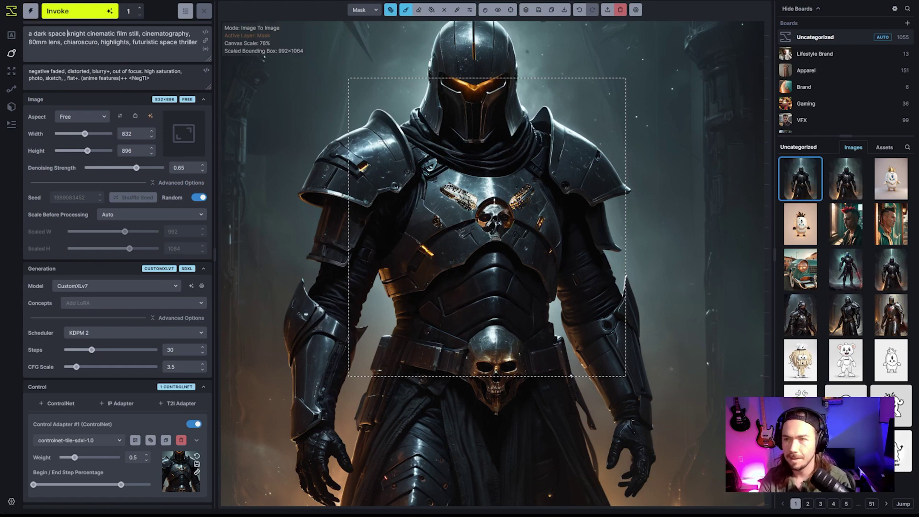
key("ctrl+Right")
key("ctrl+Right")
type(", skull ")
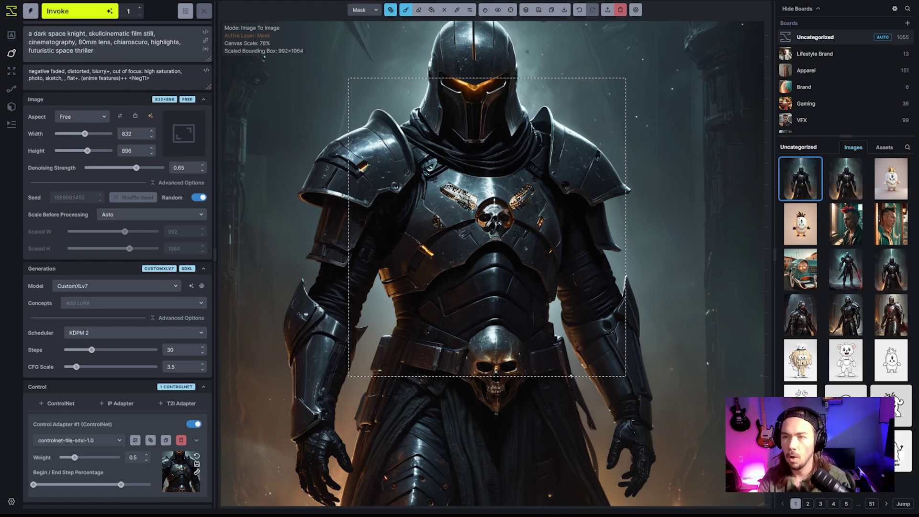
type("chest emblem")
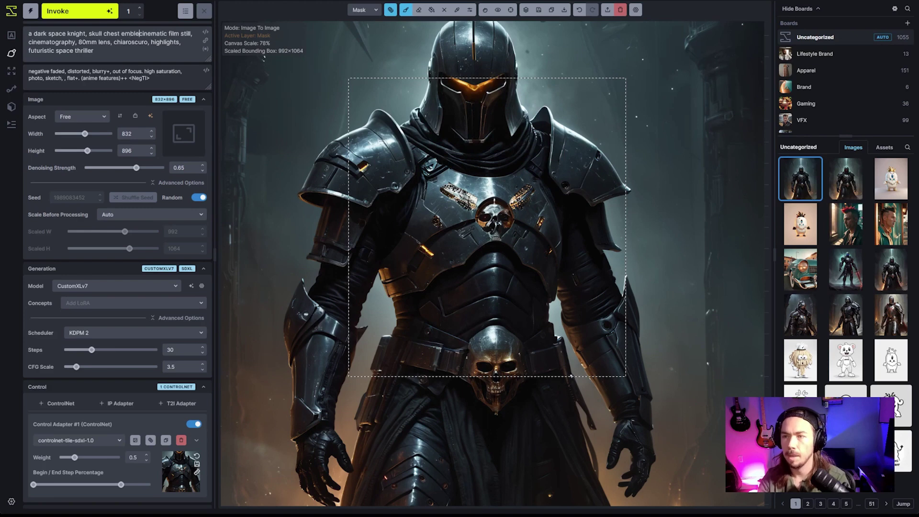
type(",")
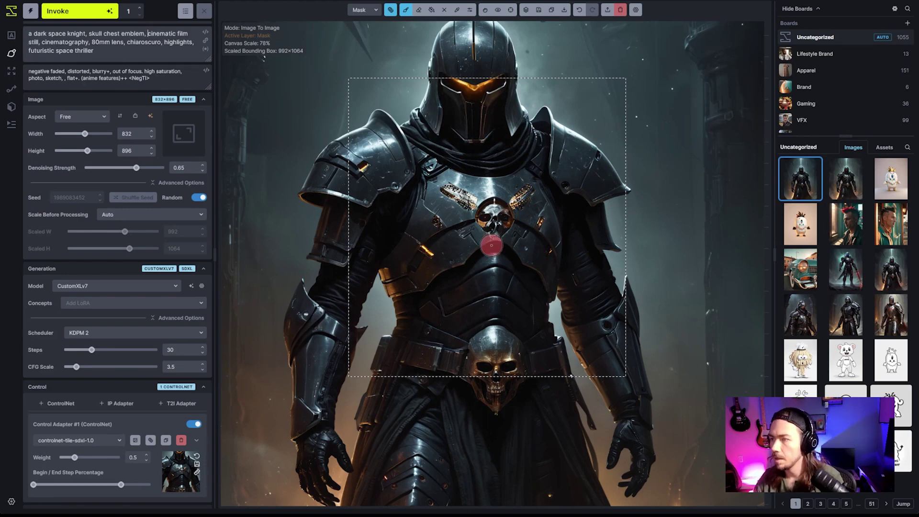
- Paint an inpaint mask over the knight's chest plate with an enlarged brush and generate the masked region
key("bracketright")
key("bracketright")
key("bracketright")
key("bracketright")
mouse_move(448, 245)
left_mouse_down()
mouse_move(450, 209)
mouse_move(484, 205)
mouse_move(511, 207)
mouse_move(535, 249)
mouse_move(475, 219)
left_mouse_up()
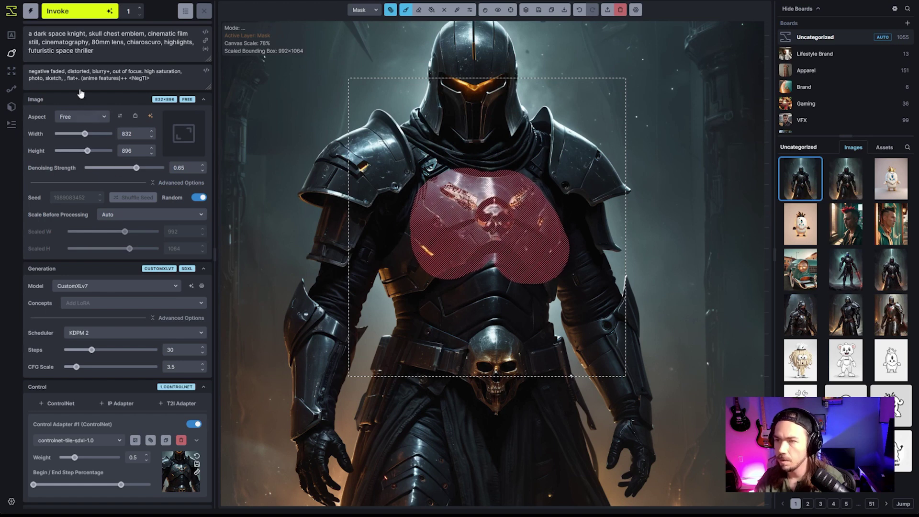
key("ctrl+Return")
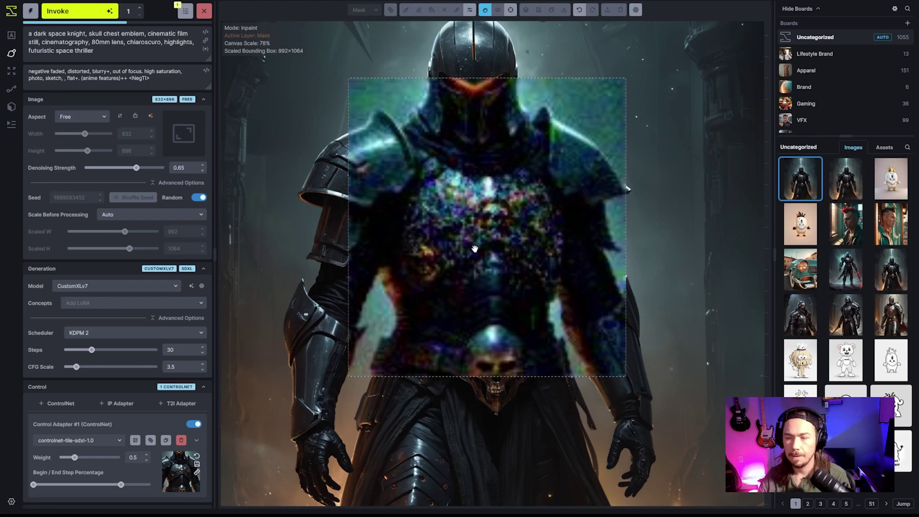
- Compare the regenerated chest plate with the original canvas and accept the new result
scroll(91, 472, "down", 1)
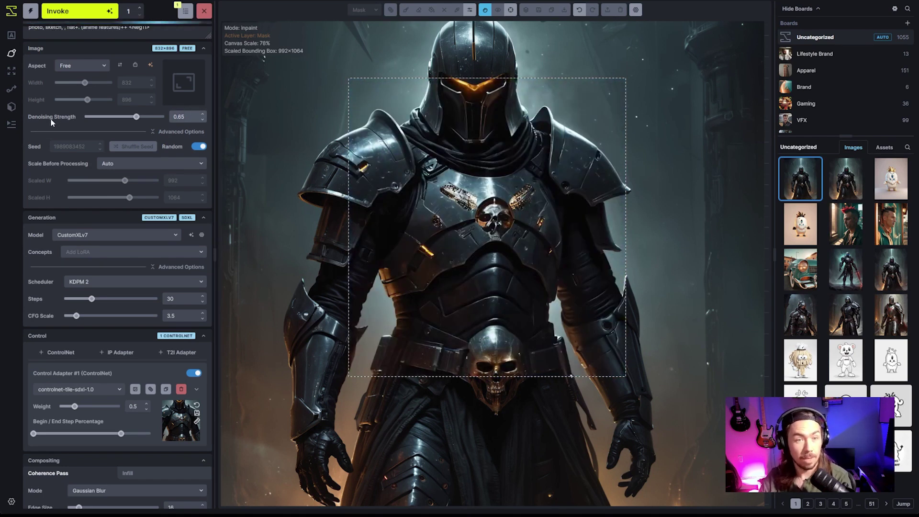
scroll(91, 367, "down", 1)
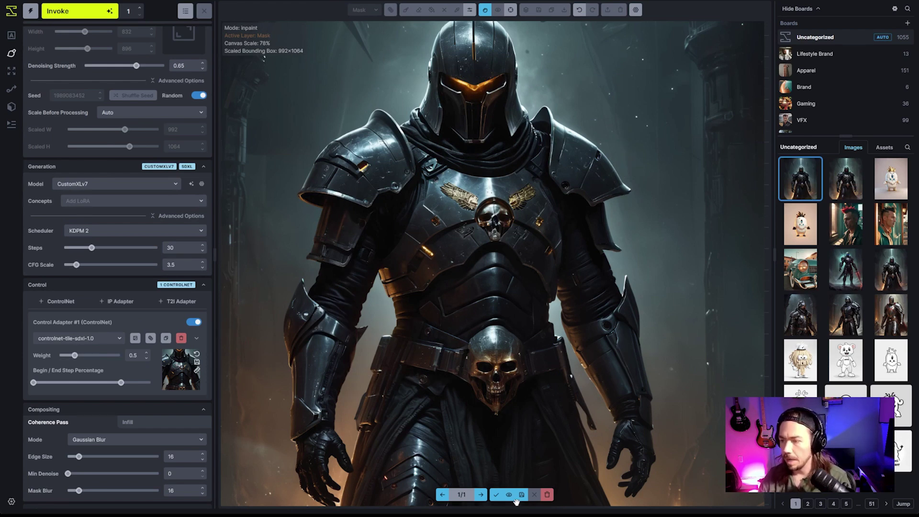
left_click(509, 495)
left_click(510, 495)
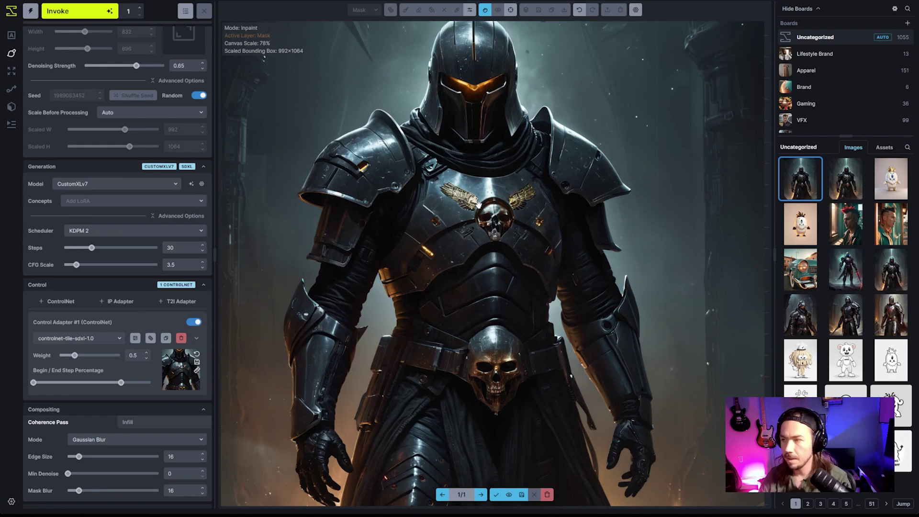
left_click(496, 495)
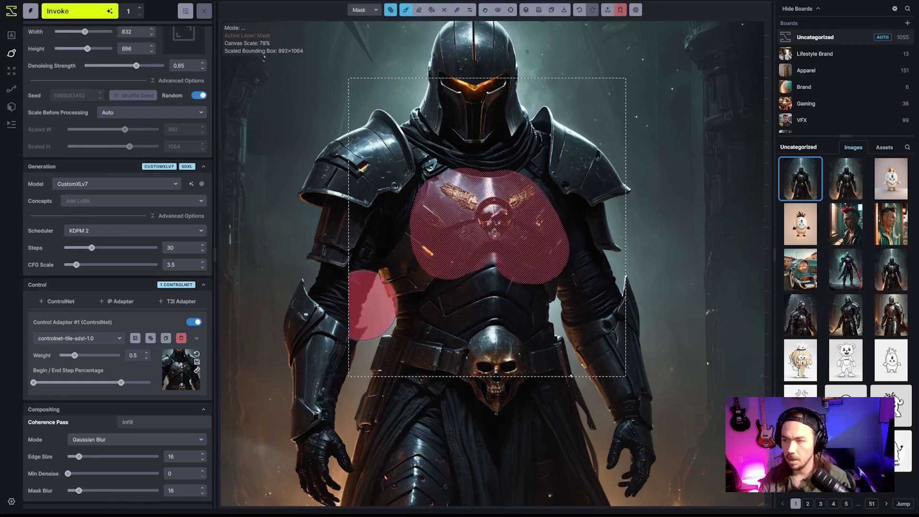
- Replace the chest mask with a small one over the skull emblem and generate it with the tile ControlNet disabled
left_click(194, 322)
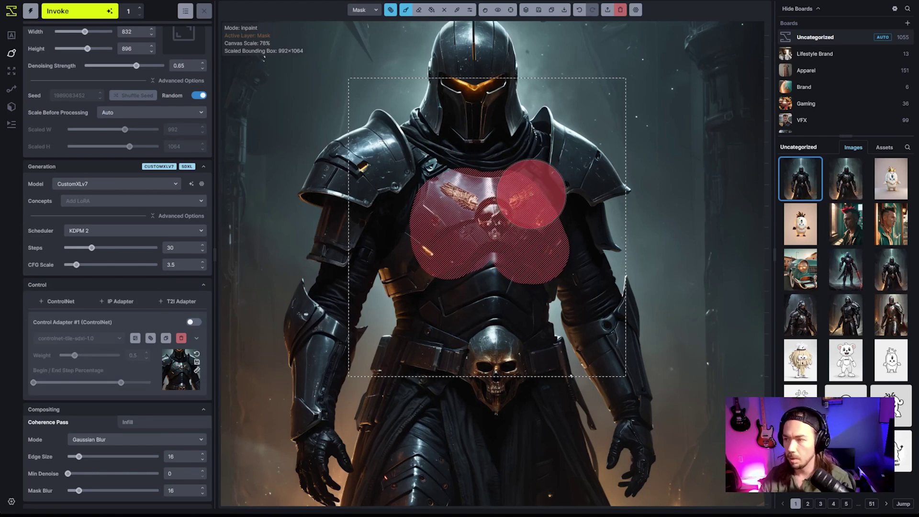
mouse_move(531, 194)
left_mouse_down()
mouse_move(532, 213)
mouse_move(513, 237)
mouse_move(496, 233)
mouse_move(495, 211)
mouse_move(495, 239)
left_mouse_up()
key("shift+c")
key("bracketleft")
key("bracketleft")
key("bracketleft")
key("bracketleft")
key("bracketleft")
key("bracketleft")
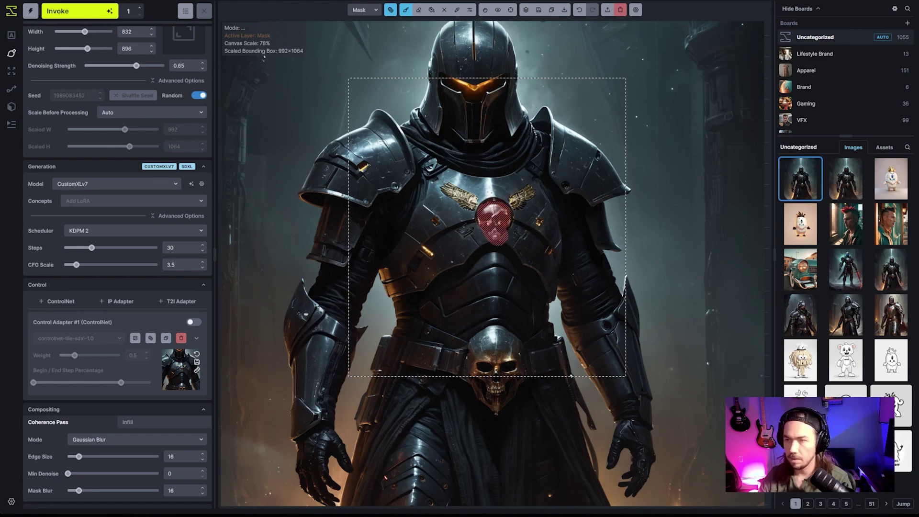
left_click(72, 10)
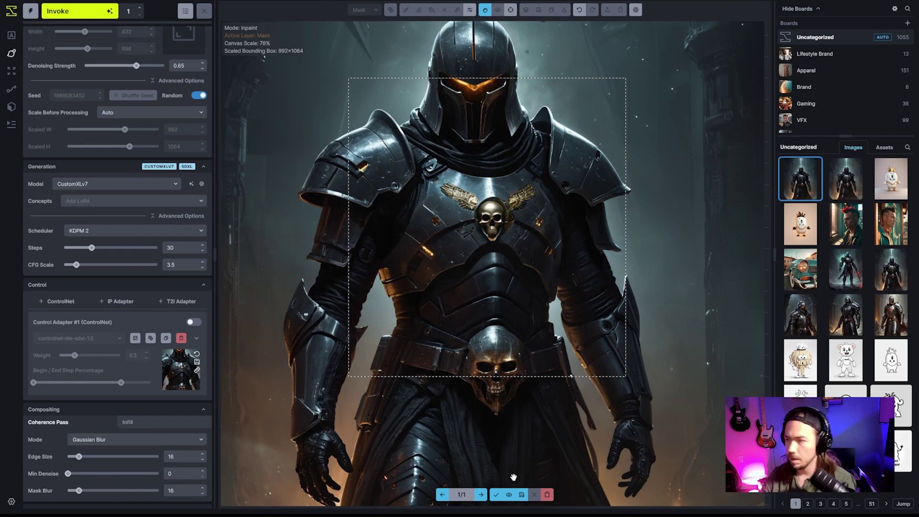
- Regenerate the masked chest skull with the tile ControlNet re-enabled at weight 0.35, ending about halfway through the steps, and accept the result
left_click(194, 322)
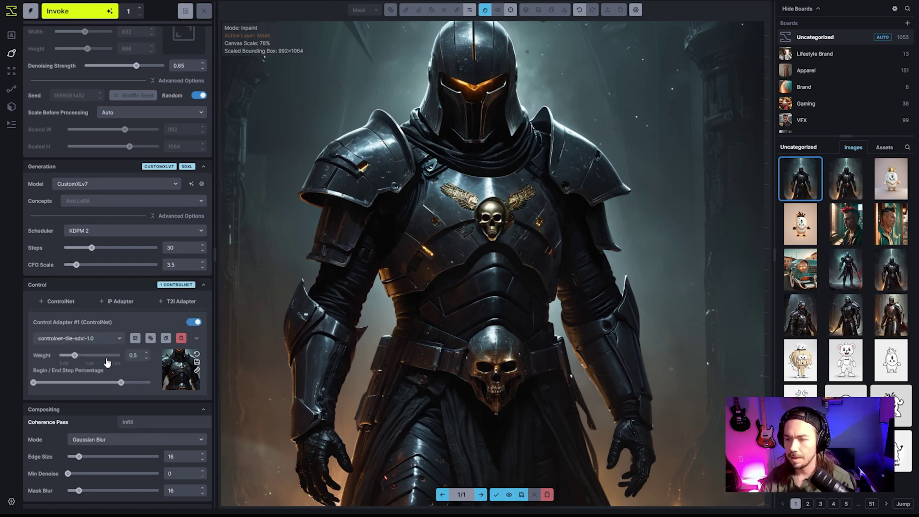
left_click_drag(75, 355, 72, 356)
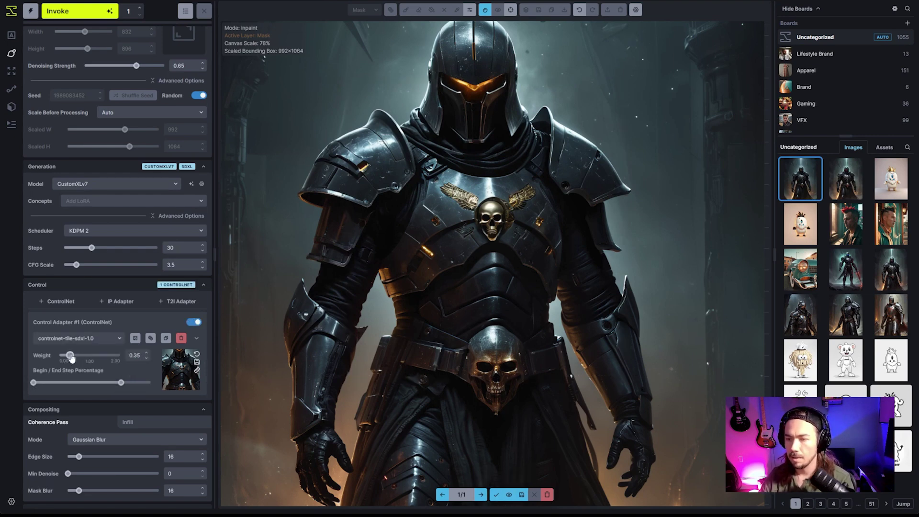
left_click_drag(121, 382, 91, 382)
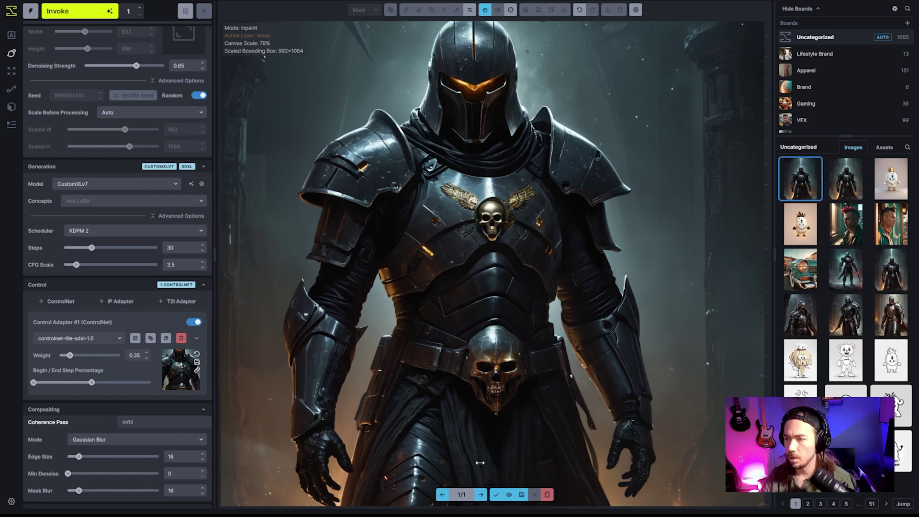
left_click(72, 11)
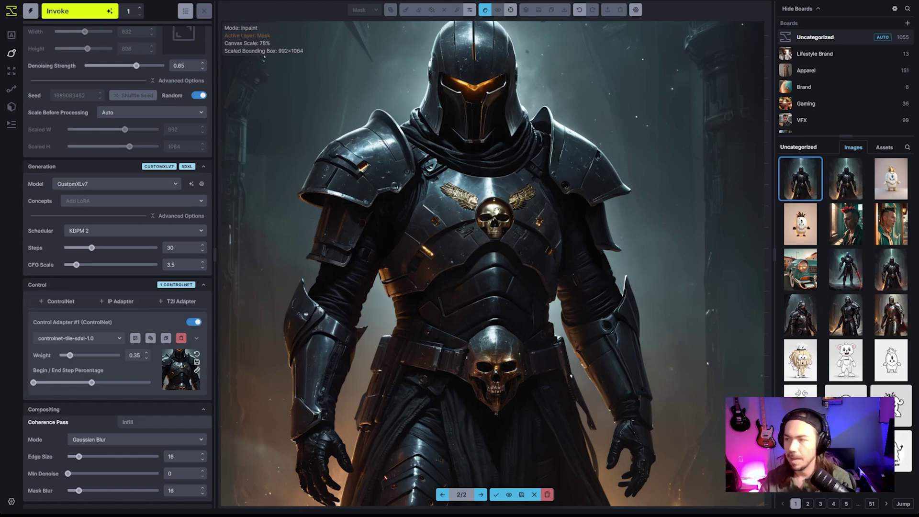
left_click(496, 494)
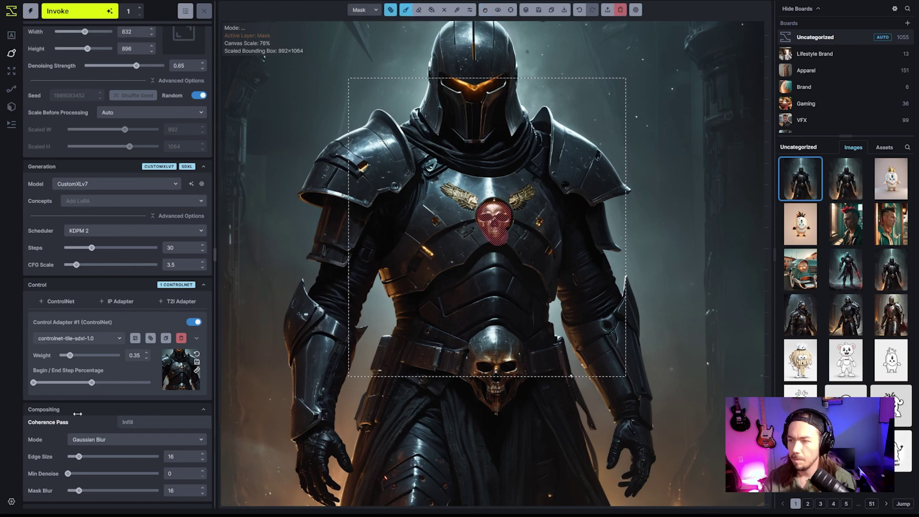
- Update the ControlNet image from the current canvas, regenerate the masked skull emblem, and accept the result
left_click(135, 337)
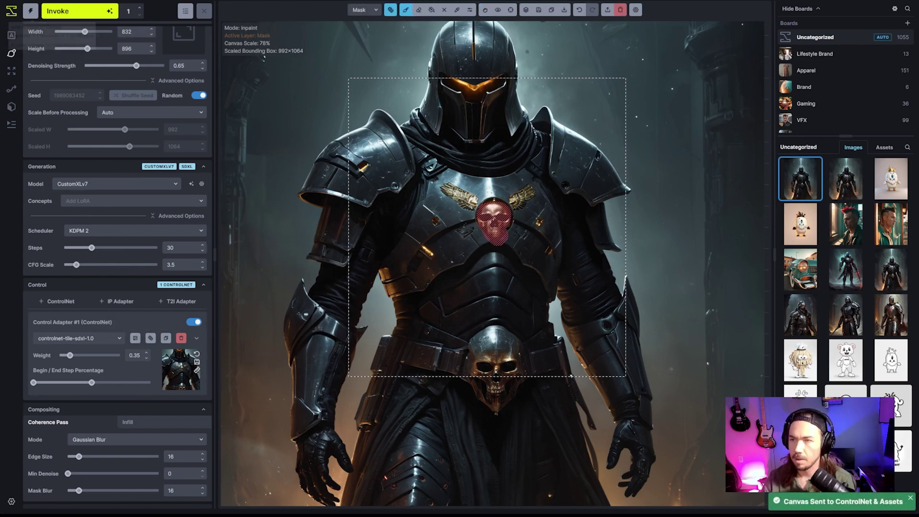
left_click(76, 10)
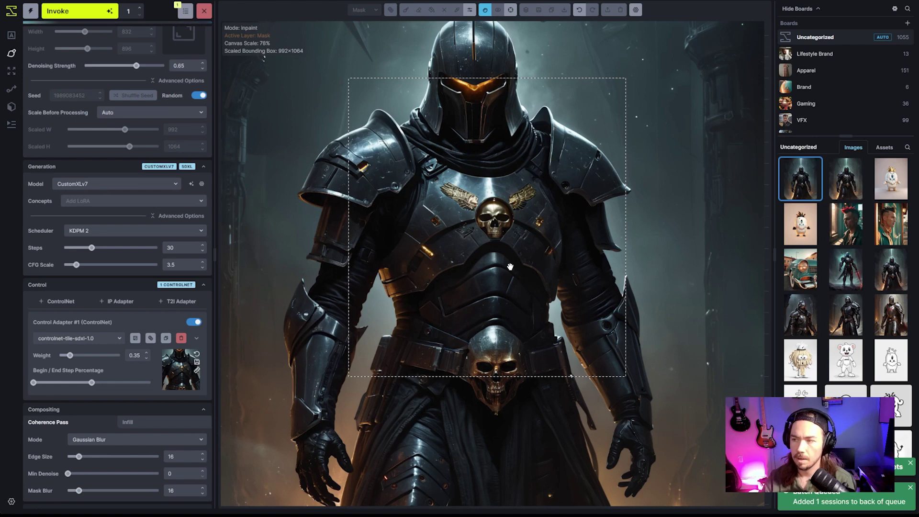
scroll(510, 266, "up", 2)
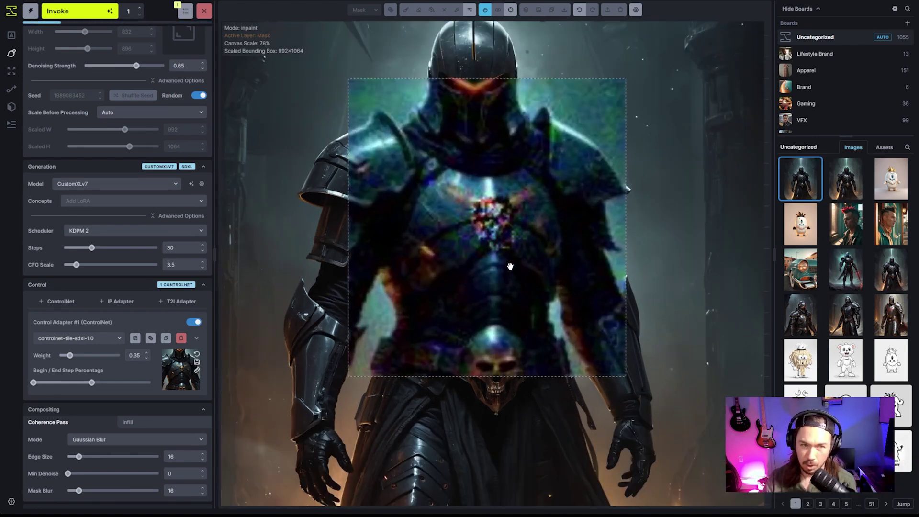
scroll(510, 267, "down", 1)
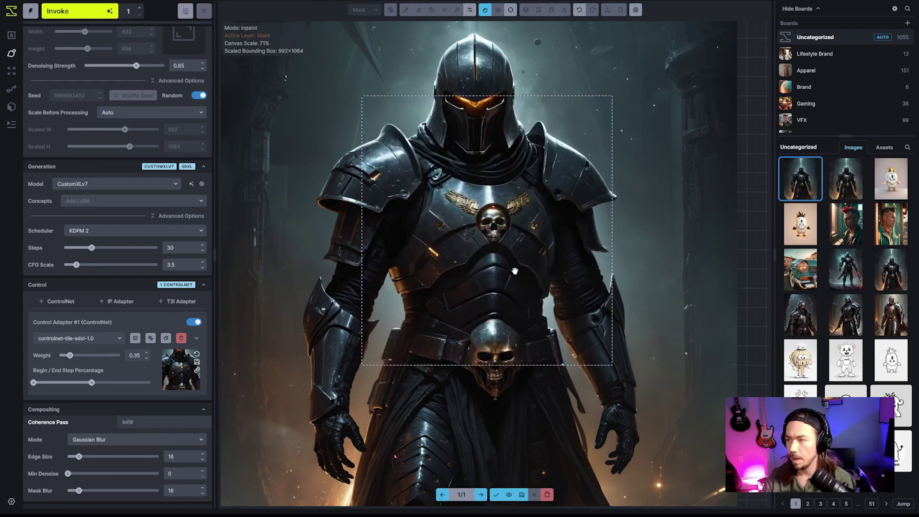
scroll(495, 297, "down", 5)
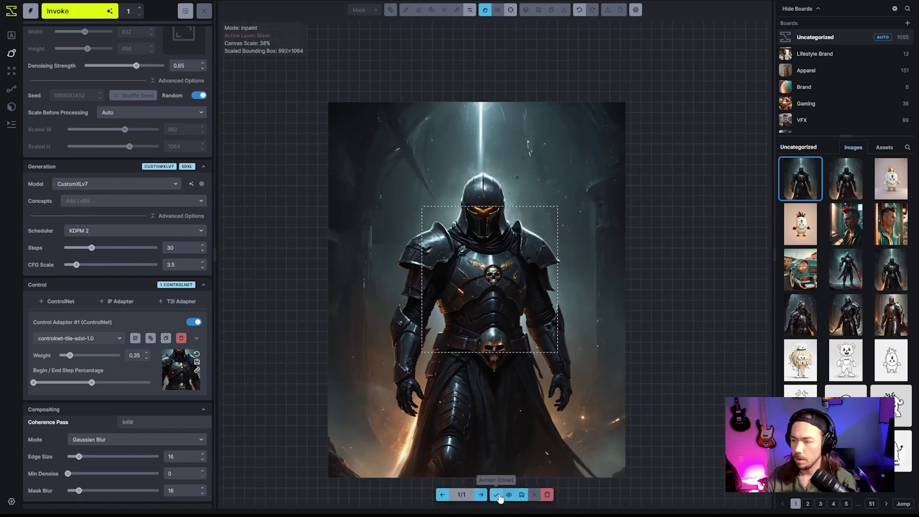
left_click(498, 498)
key("v")
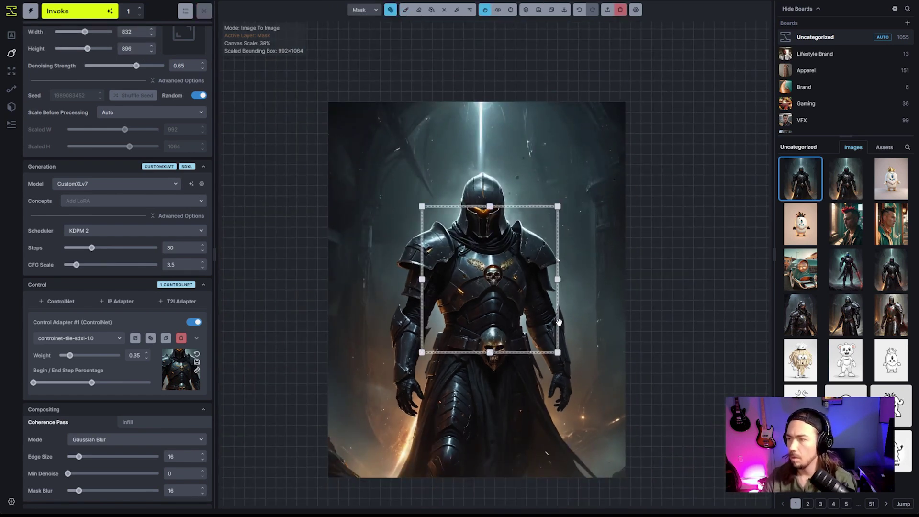
- Clear the unified canvas and set the teal vintage car image from the gallery as the source for upscaling
left_click(621, 11)
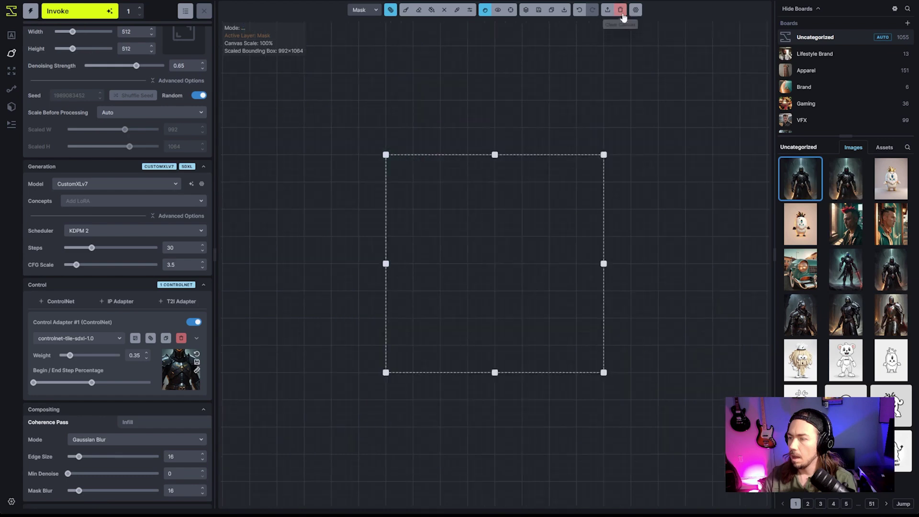
left_click(12, 35)
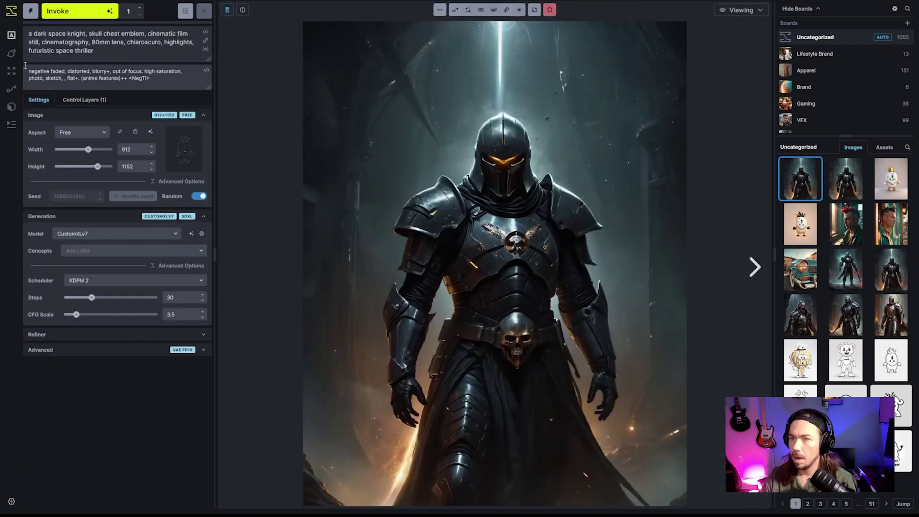
left_click(11, 71)
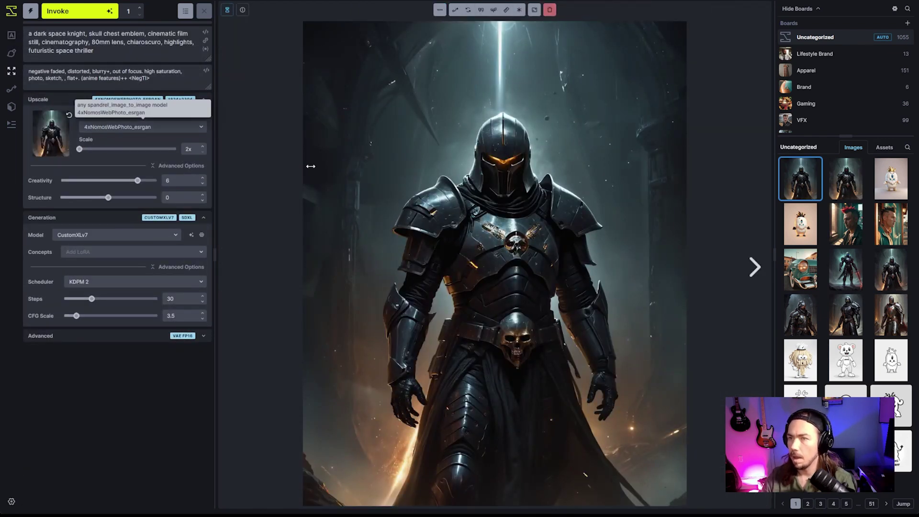
left_click(895, 238)
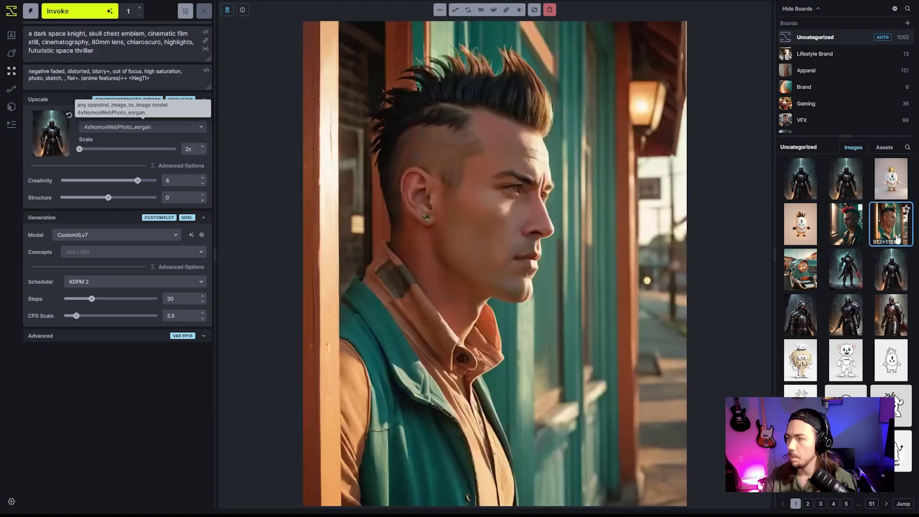
left_click(802, 274)
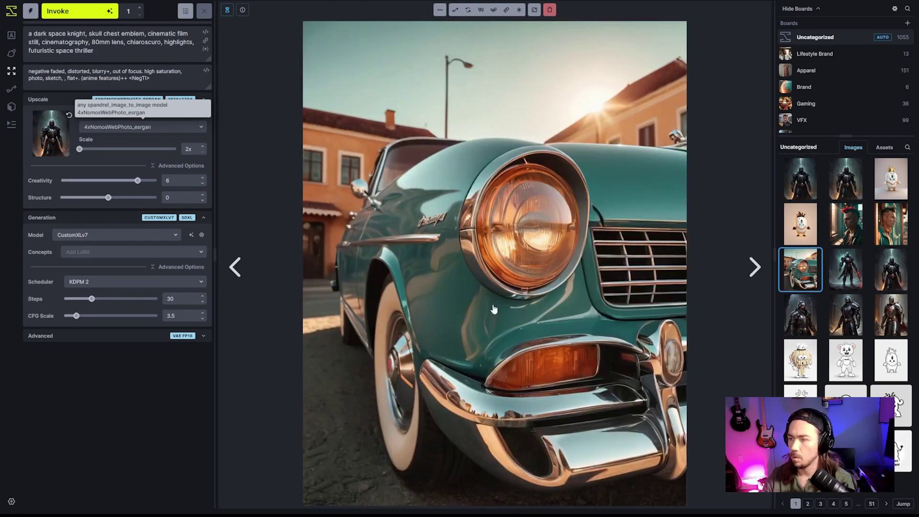
left_click_drag(494, 309, 50, 134)
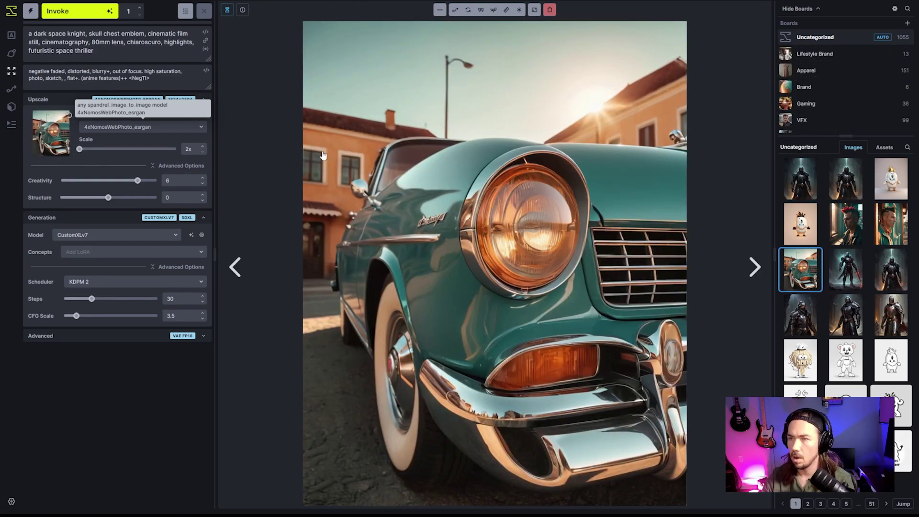
- Recall the positive and negative prompts of the teal car image and read through the positive prompt
left_click(481, 10)
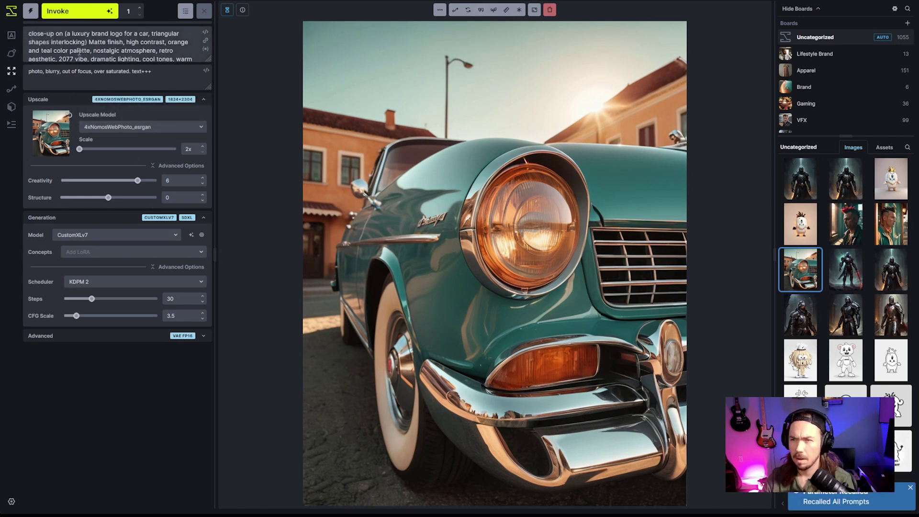
scroll(123, 32, "down", 3)
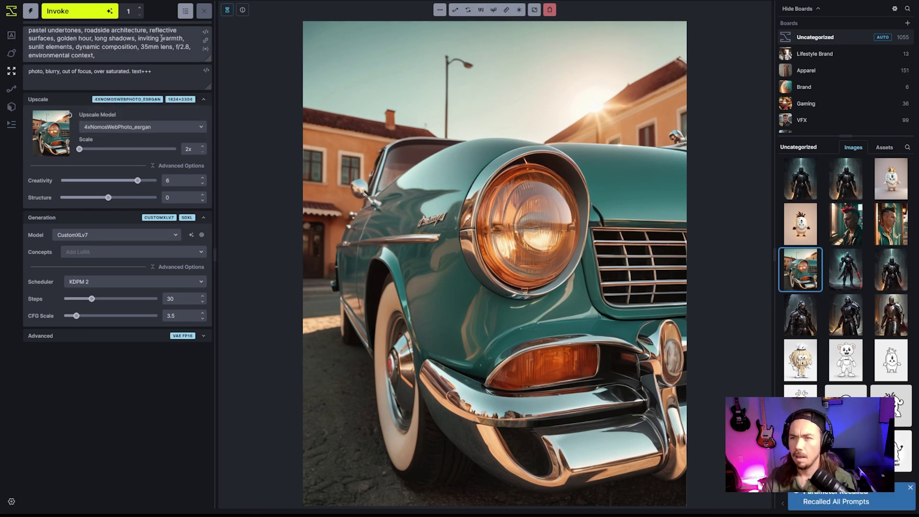
scroll(161, 37, "down", 6)
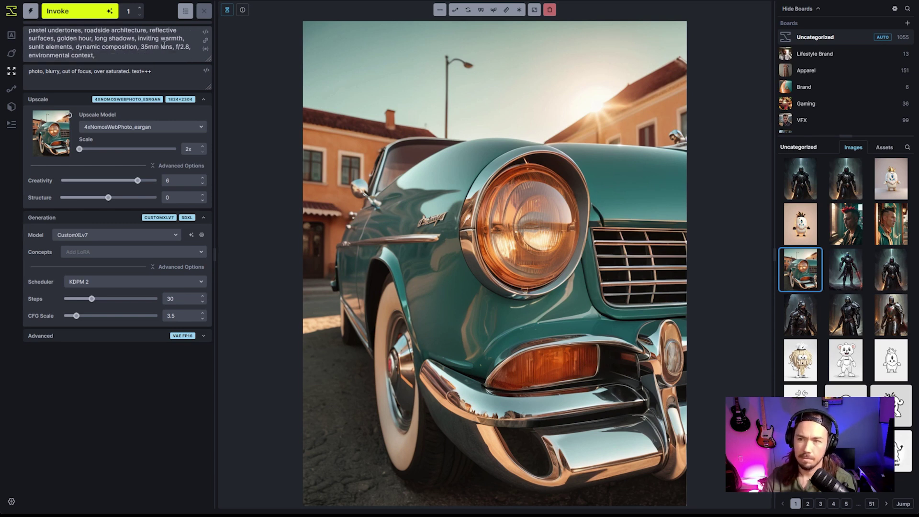
scroll(163, 46, "up", 8)
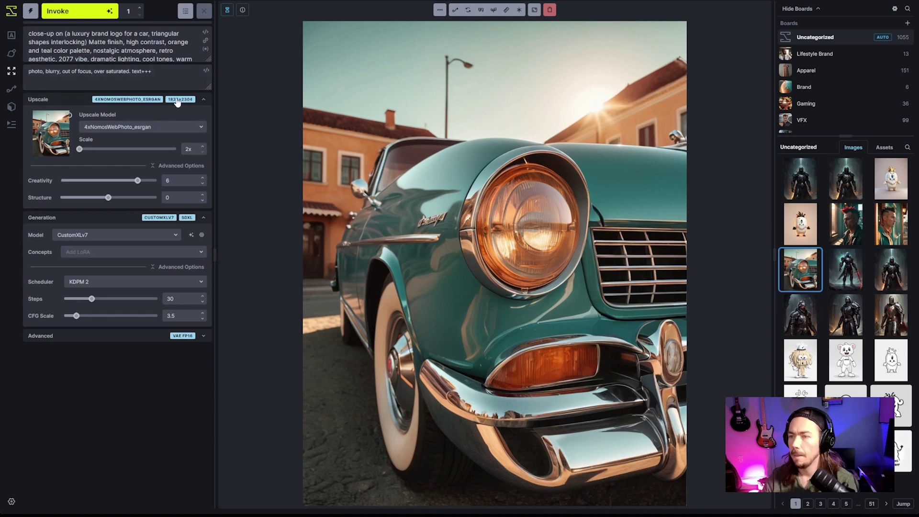
- Set Creativity to 3 and Structure to -2, and generate the 2x upscale of the car image
left_click(132, 182)
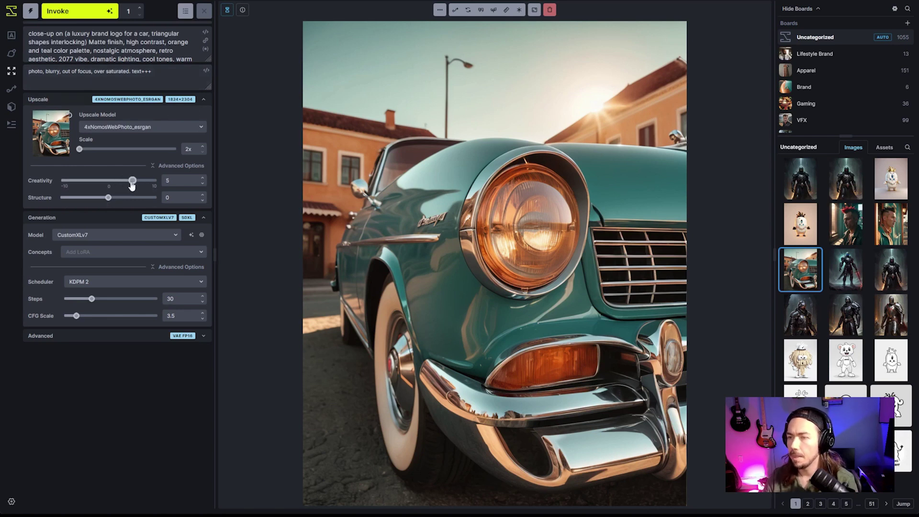
left_click_drag(132, 184, 123, 182)
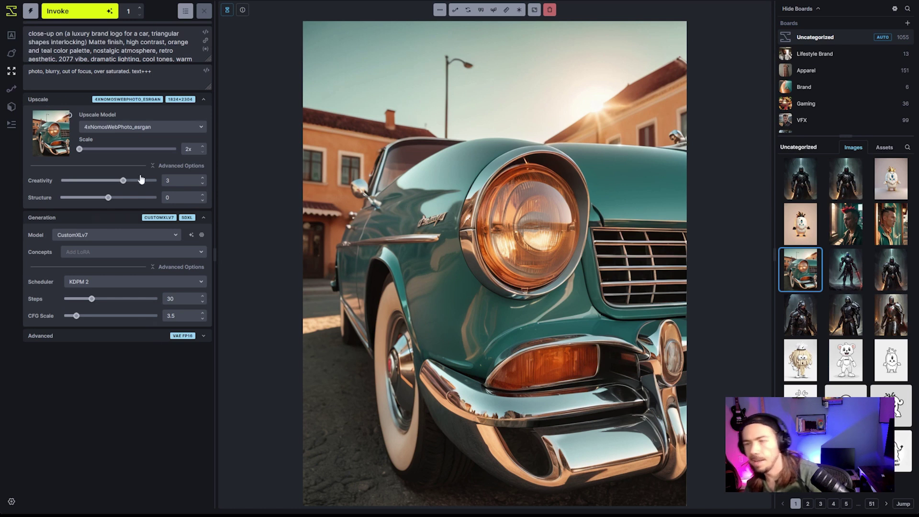
left_click_drag(108, 197, 99, 200)
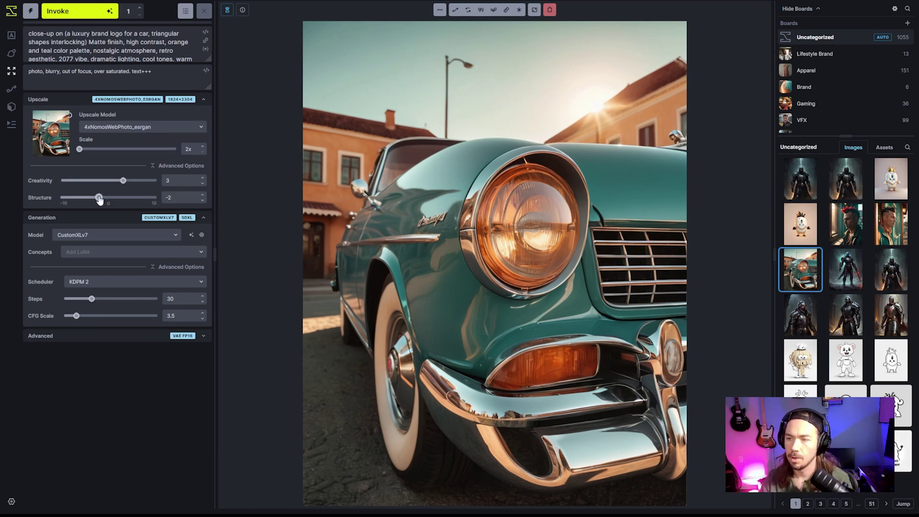
left_click(83, 18)
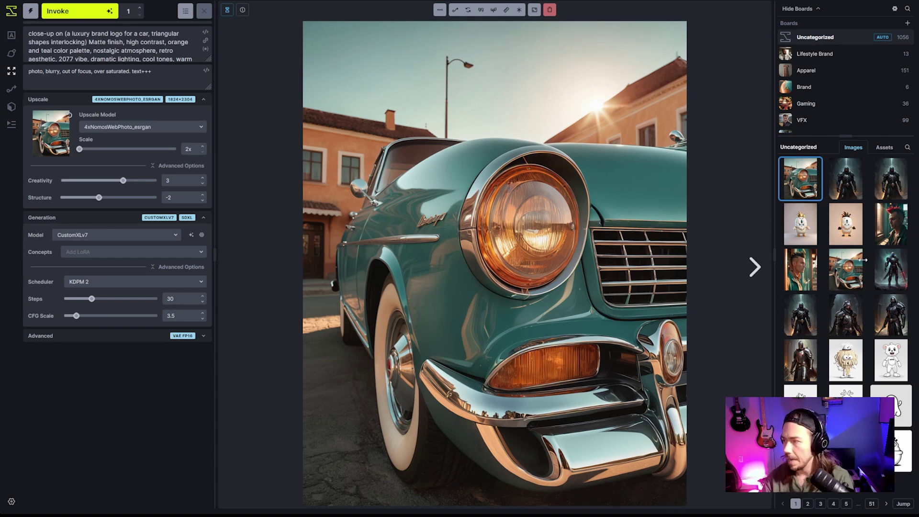
- Compare the upscaled car with the original in the slider comparison and exit the comparison
left_click(845, 269, "alt")
left_click_drag(495, 301, 682, 352)
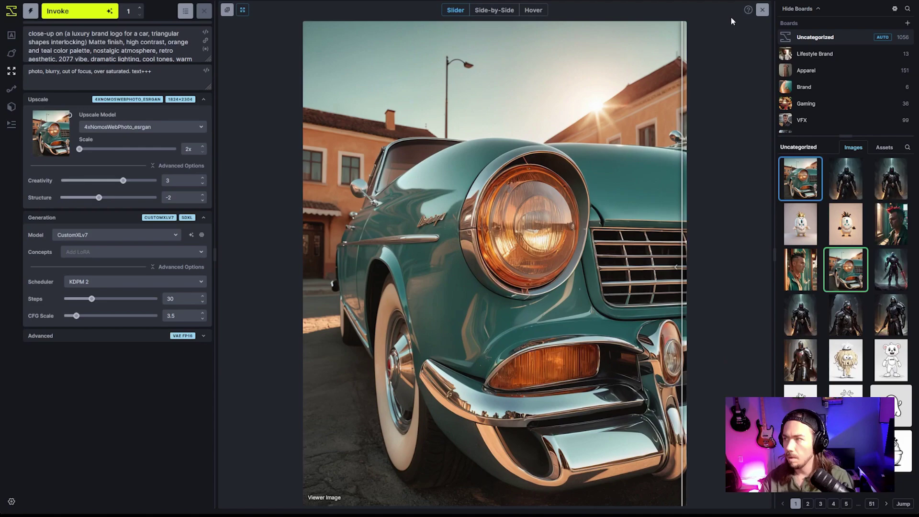
left_click(762, 10)
- Open the upscaled car image and the original car image in separate browser tabs
right_click(407, 155)
left_click(484, 159)
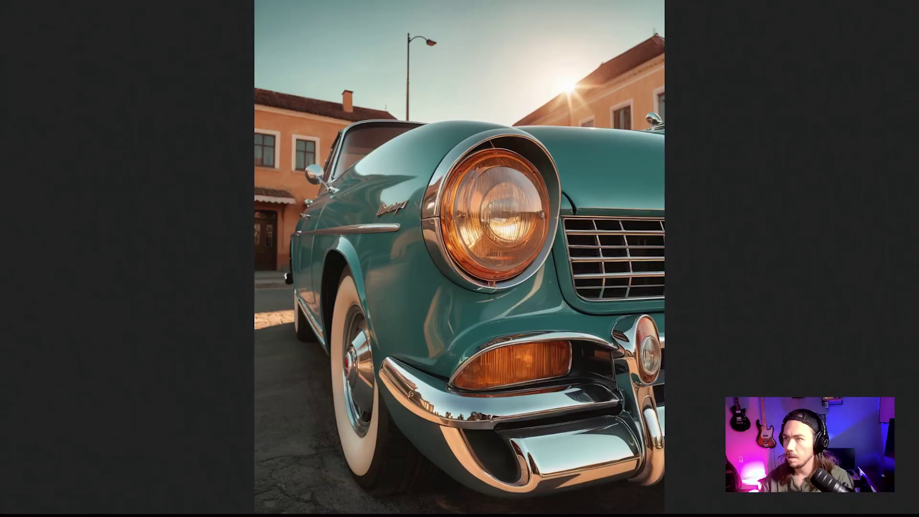
key("ctrl+w")
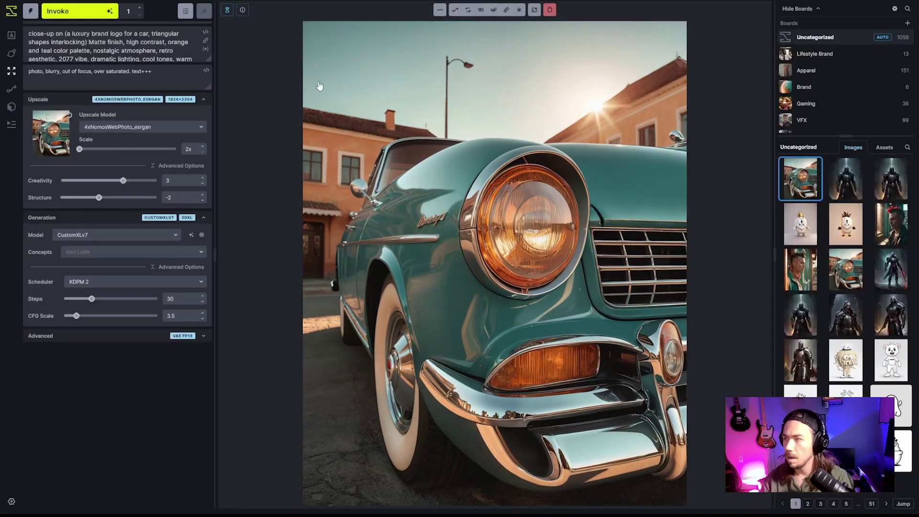
left_click(845, 271)
right_click(437, 201)
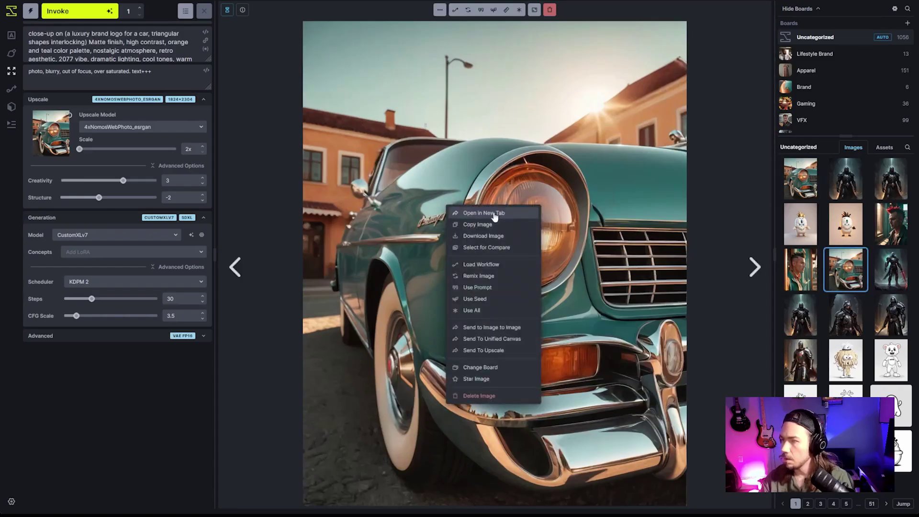
left_click(493, 216)
- Examine the upscaled and original car images enlarged, checking the headlight, badge, grille, bumper reflections, wheel and pavement for differences in detail
left_click(411, 192)
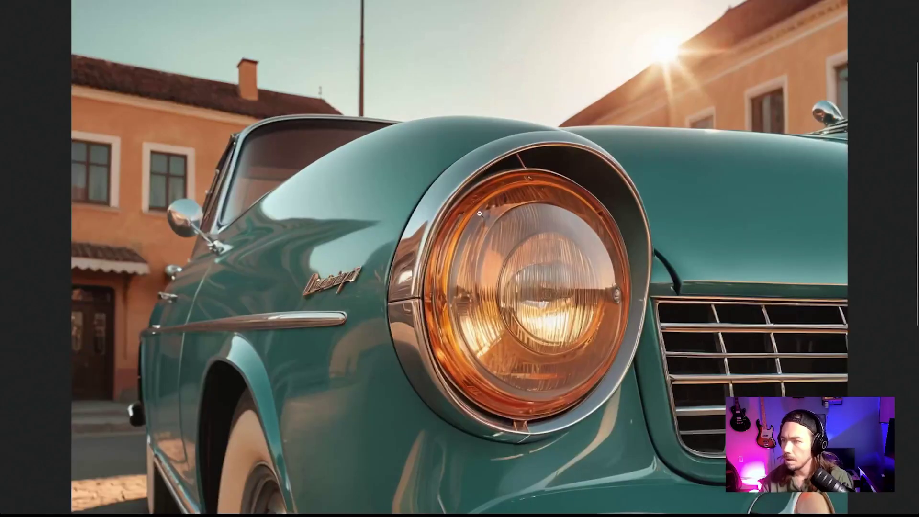
scroll(426, 165, "up", 3)
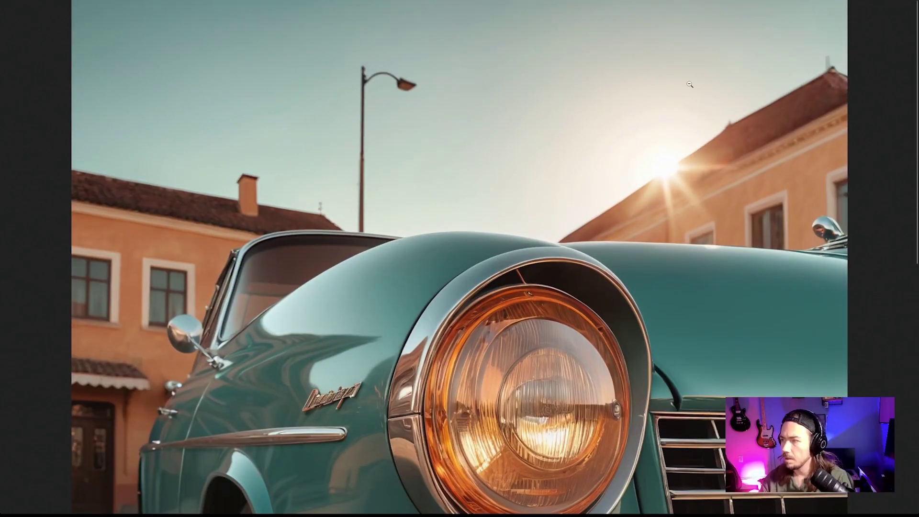
scroll(615, 154, "down", 2)
scroll(614, 154, "up", 2)
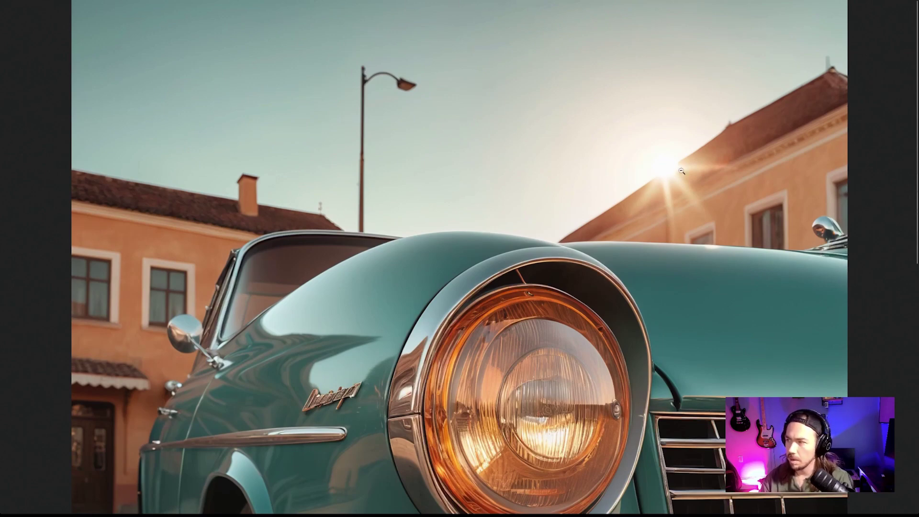
scroll(658, 210, "down", 1)
scroll(659, 210, "down", 1)
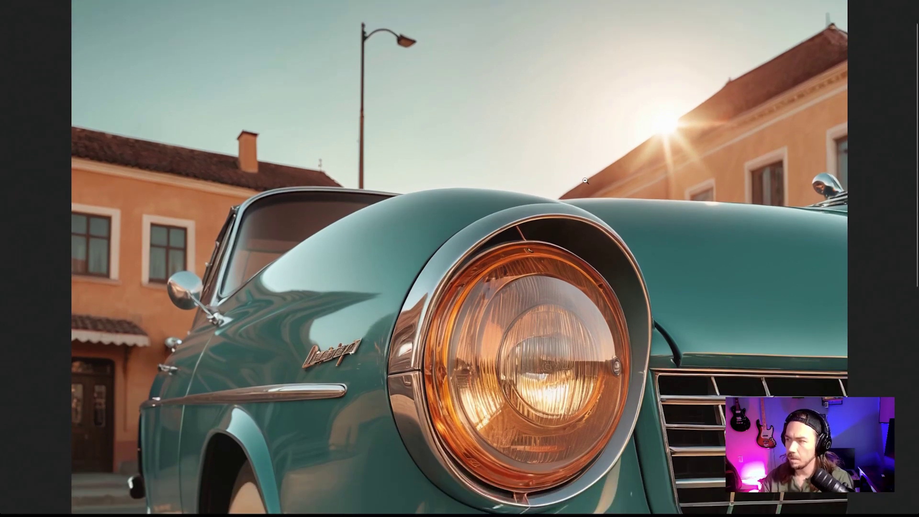
scroll(653, 138, "down", 4)
scroll(652, 139, "down", 2)
scroll(574, 163, "up", 2)
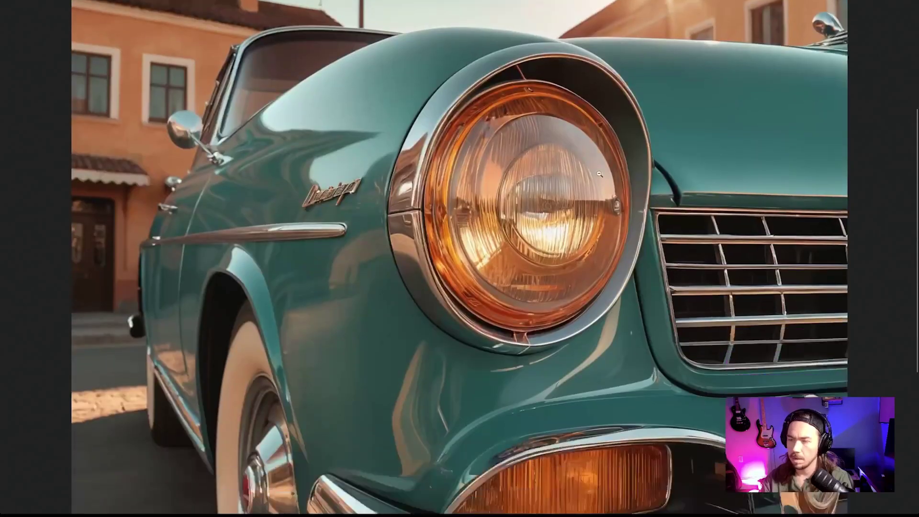
scroll(498, 182, "down", 2)
scroll(494, 190, "up", 2)
scroll(495, 189, "up", 3)
scroll(389, 205, "down", 6)
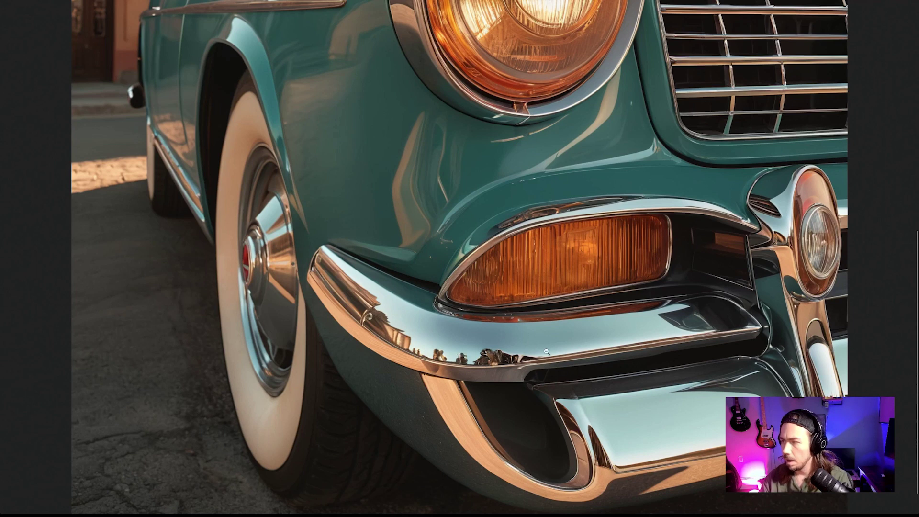
left_click(426, 310)
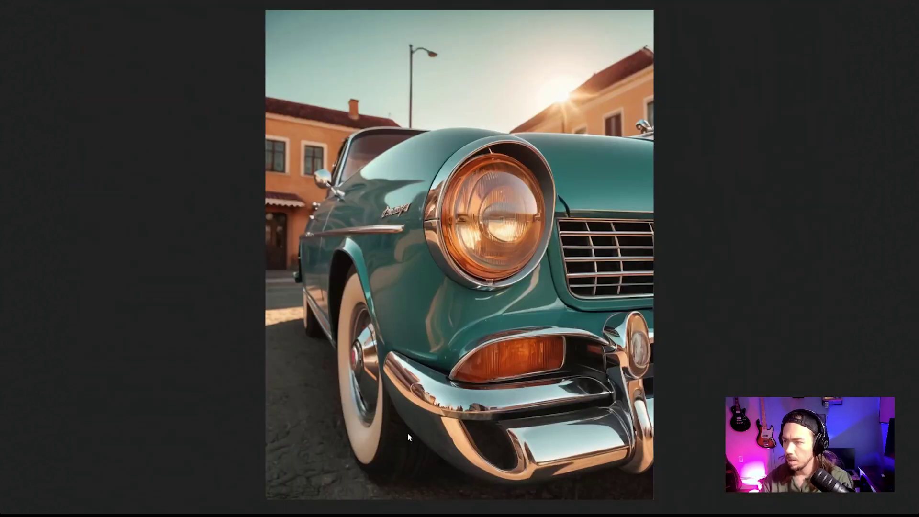
left_click(493, 355)
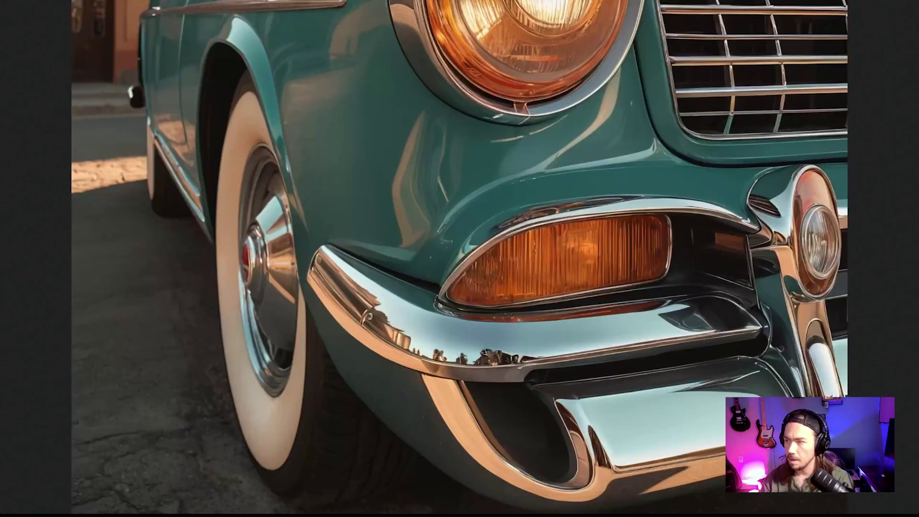
scroll(498, 236, "up", 4)
scroll(425, 289, "up", 2)
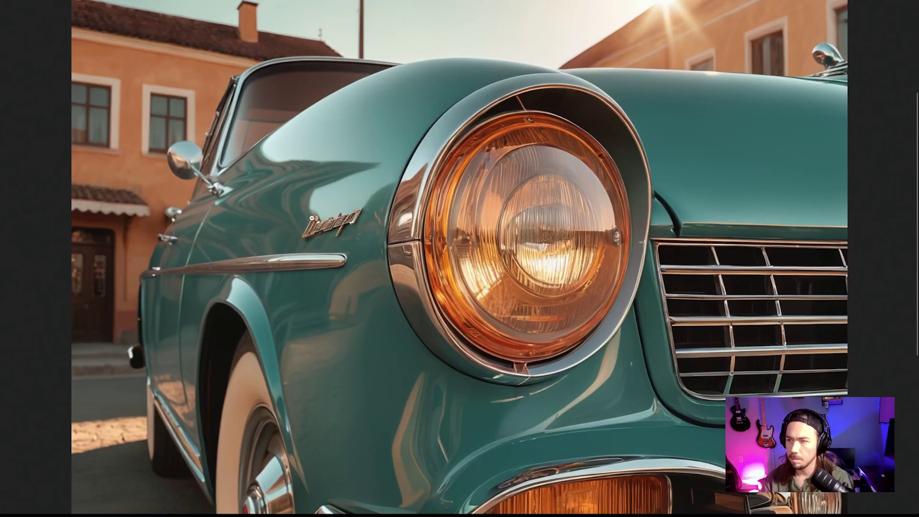
scroll(294, 321, "down", 3)
scroll(294, 321, "up", 4)
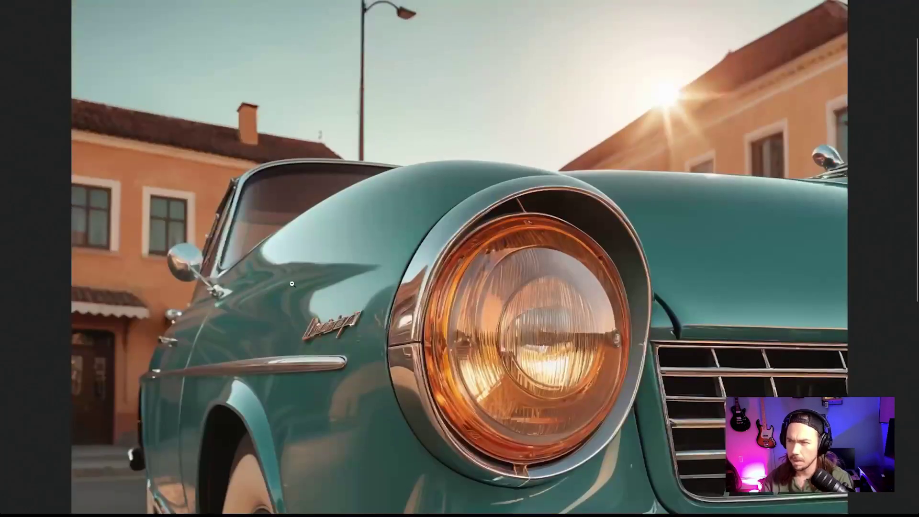
scroll(552, 169, "down", 9)
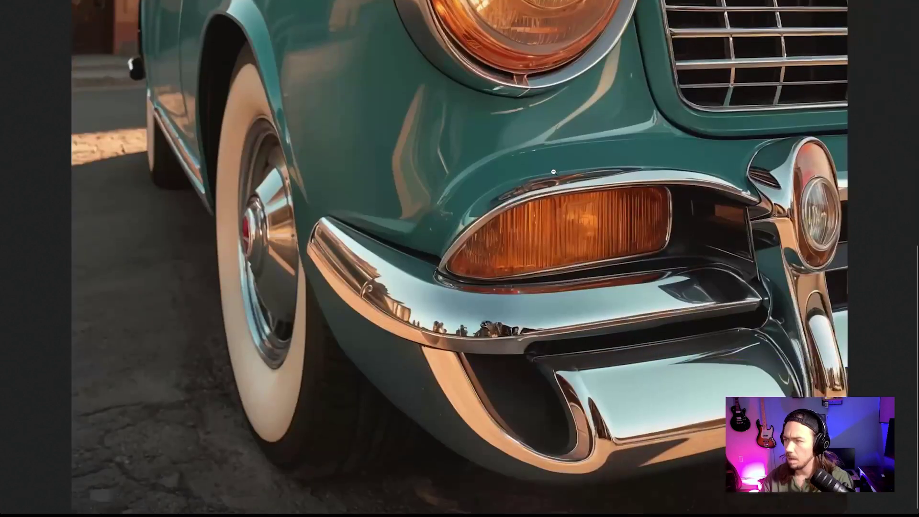
scroll(704, 308, "up", 3)
scroll(785, 319, "down", 3)
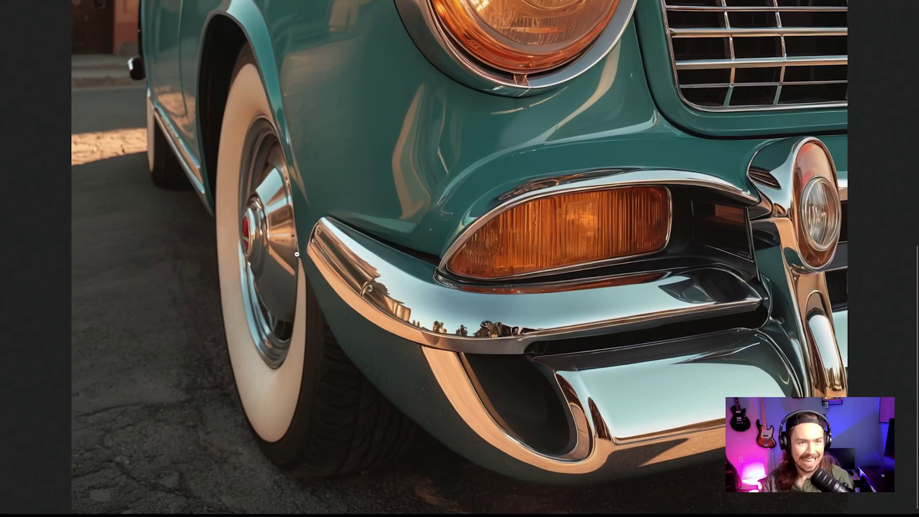
scroll(296, 254, "up", 8)
scroll(306, 265, "down", 8)
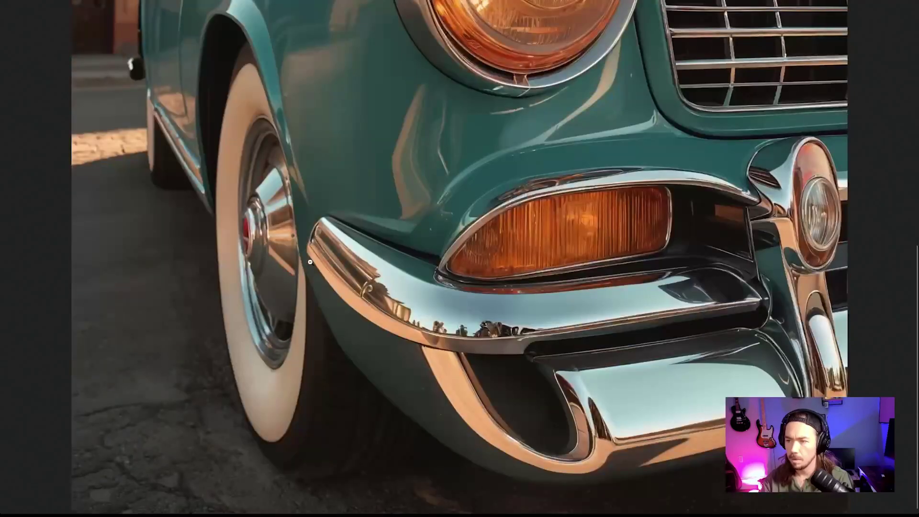
scroll(311, 273, "up", 8)
scroll(323, 214, "up", 3)
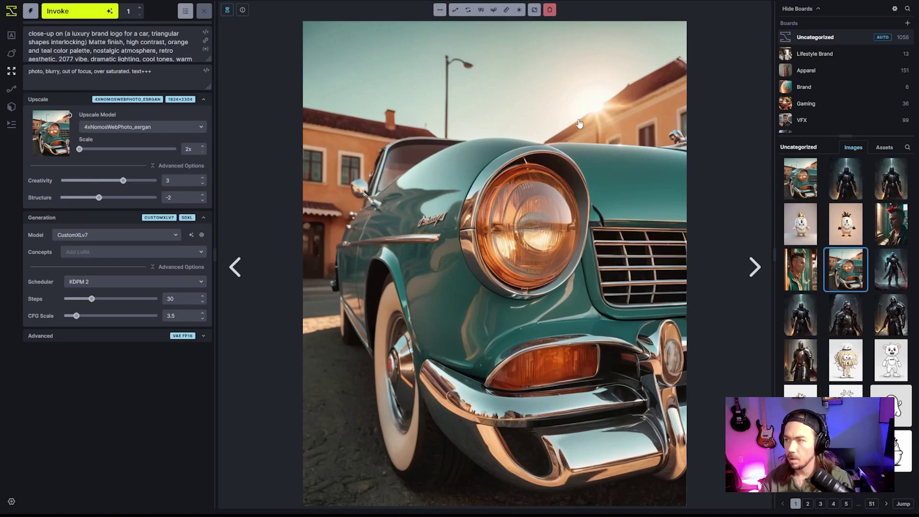
- Select the portrait of the man with a mohawk in the gallery and recall its generation parameters with Remix
left_click(792, 182)
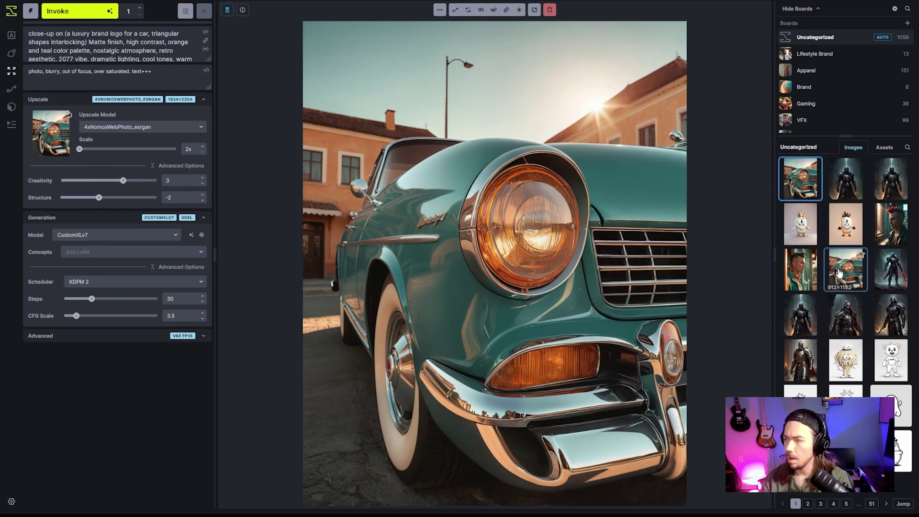
left_click(800, 269)
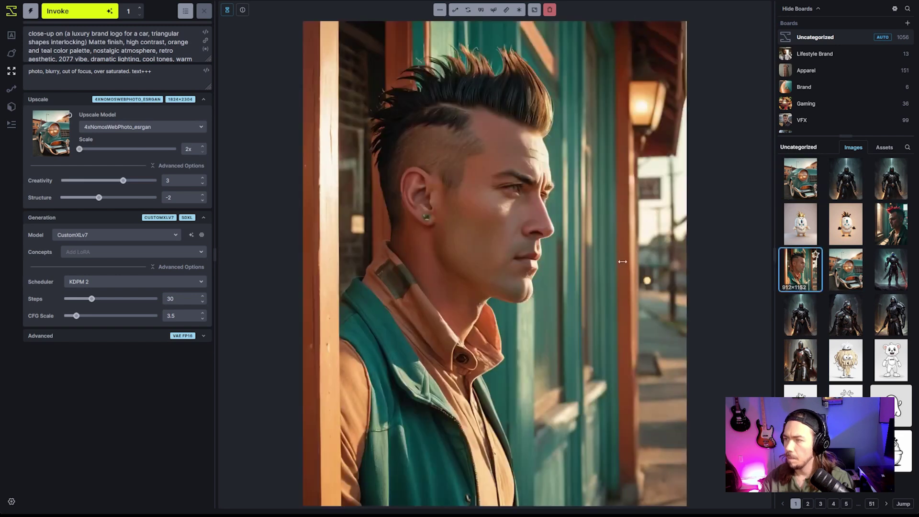
left_click(468, 10)
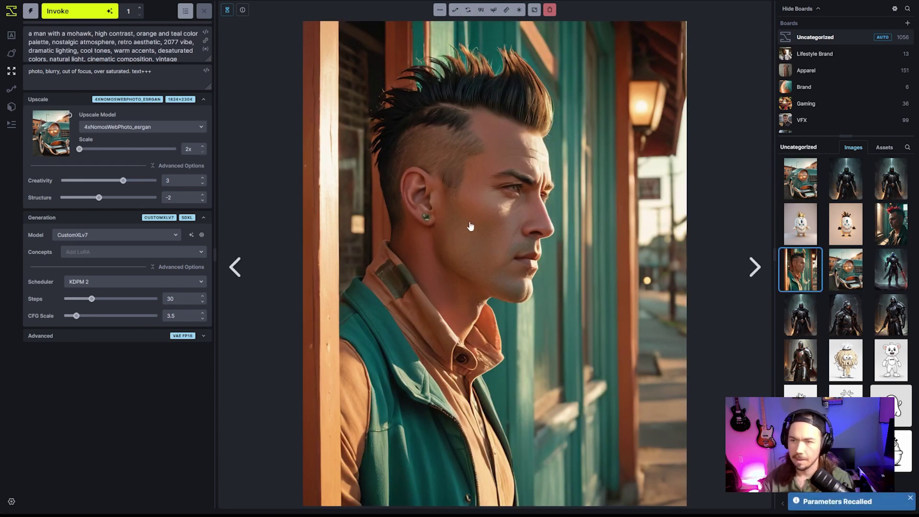
- Use the mohawk portrait as the image to upscale and set Creativity to 6
left_click_drag(475, 223, 51, 131)
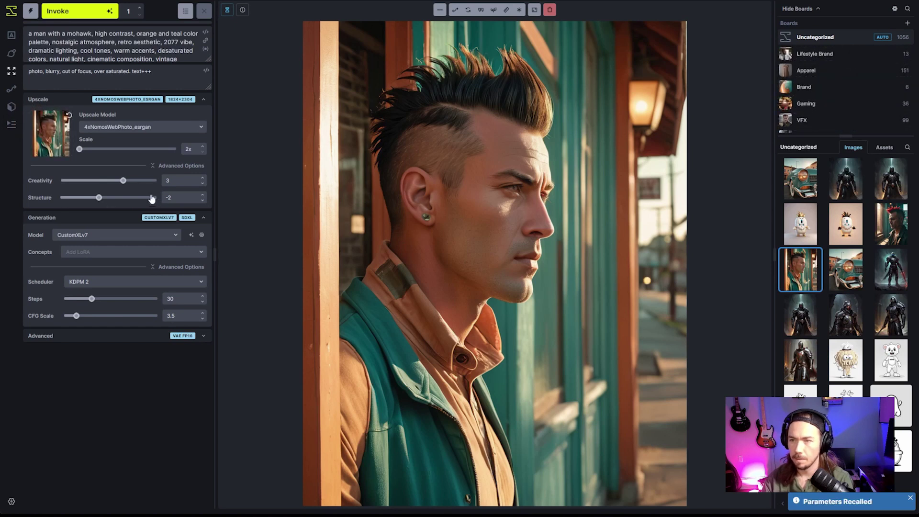
left_click(132, 187)
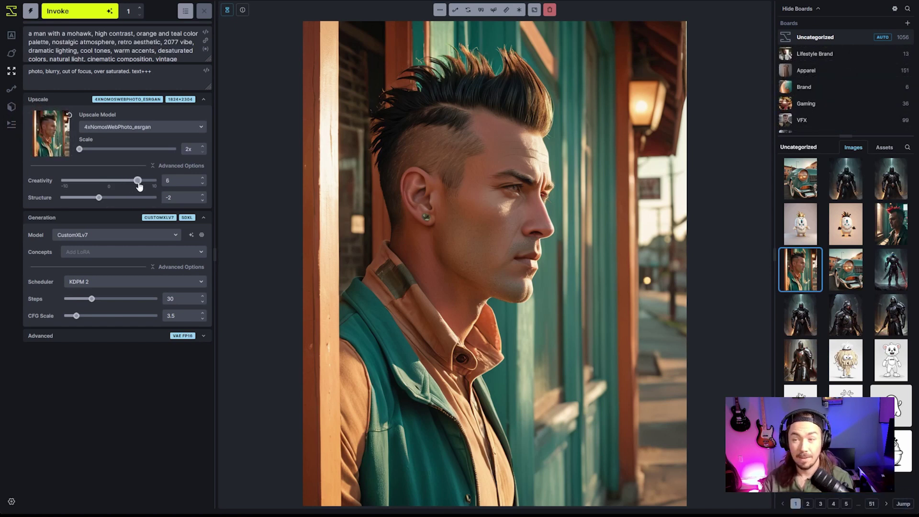
mouse_move(134, 181)
left_mouse_down()
mouse_move(109, 180)
mouse_move(140, 187)
left_mouse_up()
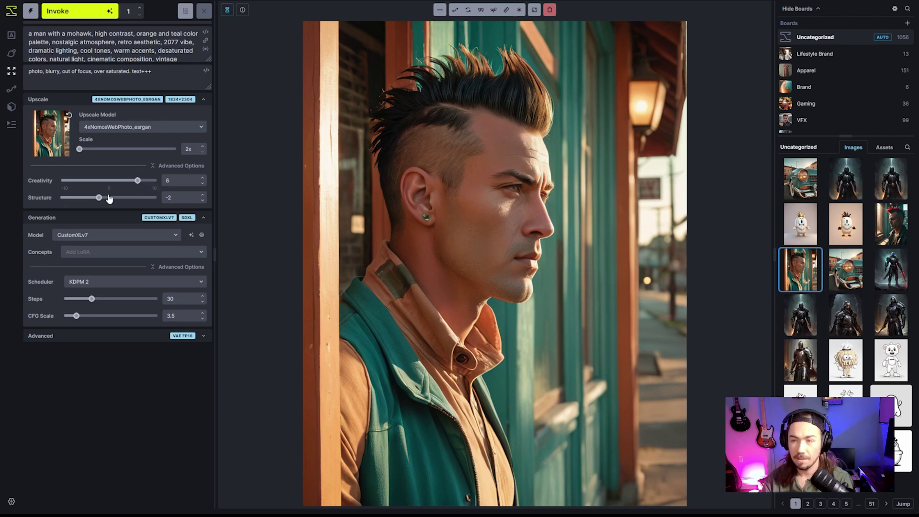
- Set Structure to 0 and run the upscale of the mohawk portrait
left_click_drag(99, 200, 109, 200)
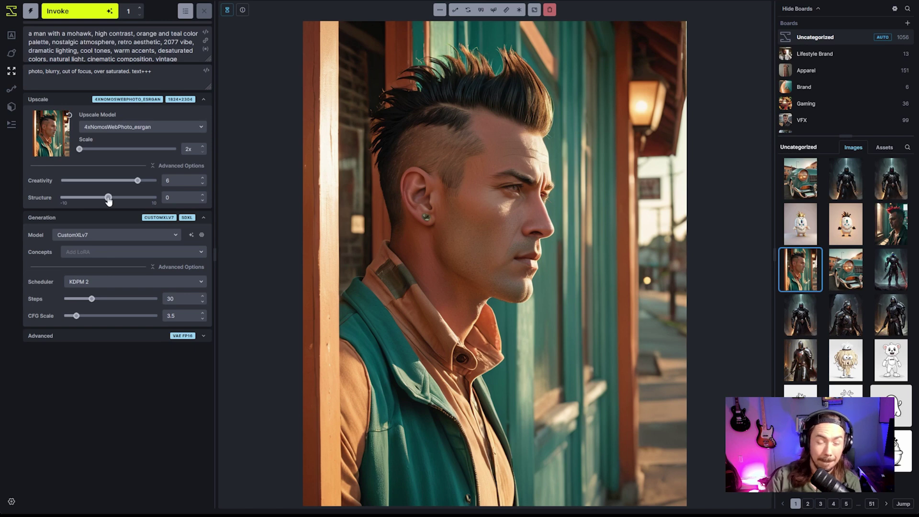
mouse_move(109, 201)
left_mouse_down()
mouse_move(92, 201)
mouse_move(108, 204)
left_mouse_up()
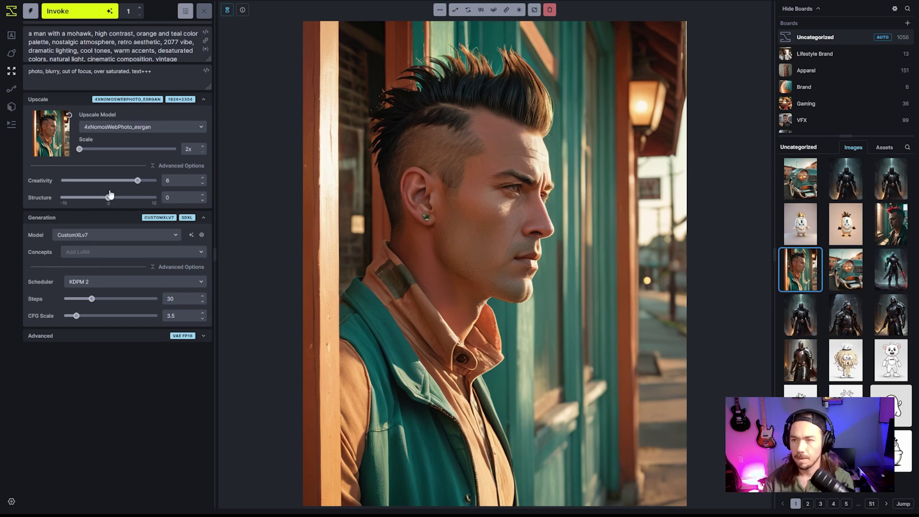
left_click(93, 13)
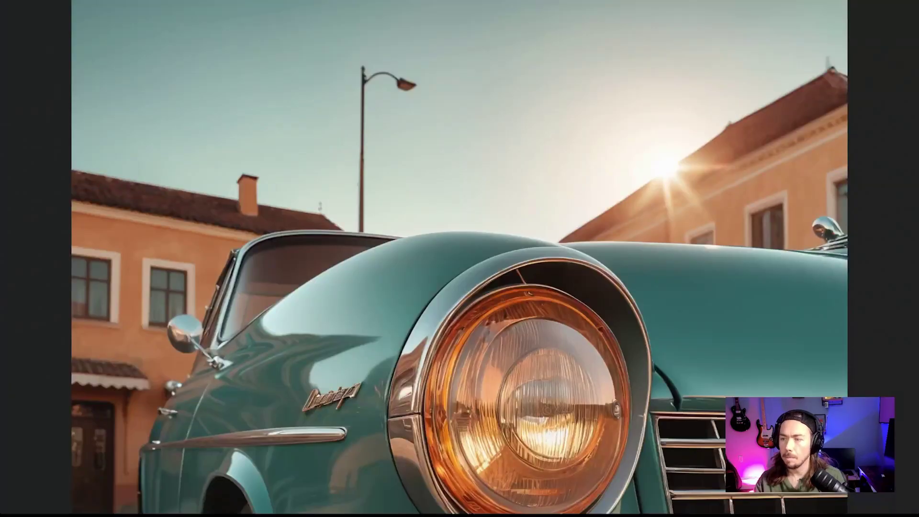
- Examine the original and upscaled car images enlarged, checking the headlight, badge and surrounding details
left_click(315, 317)
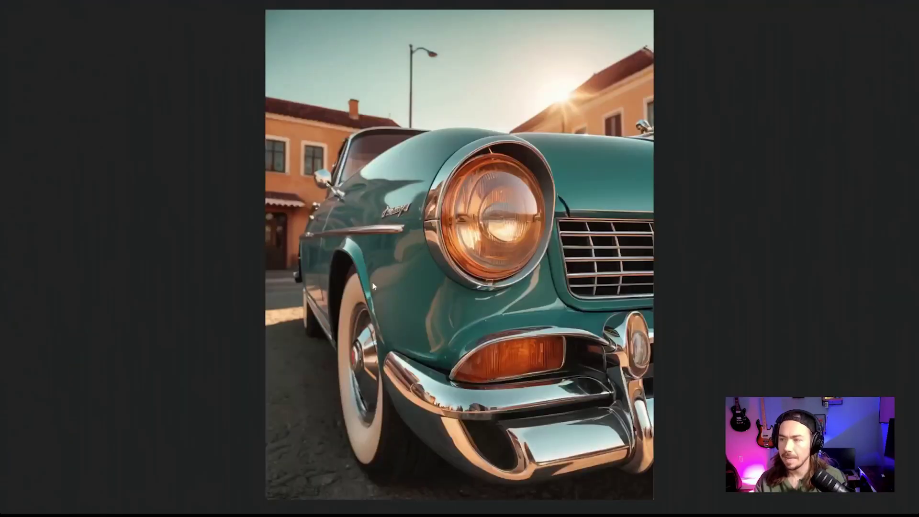
left_click(314, 85)
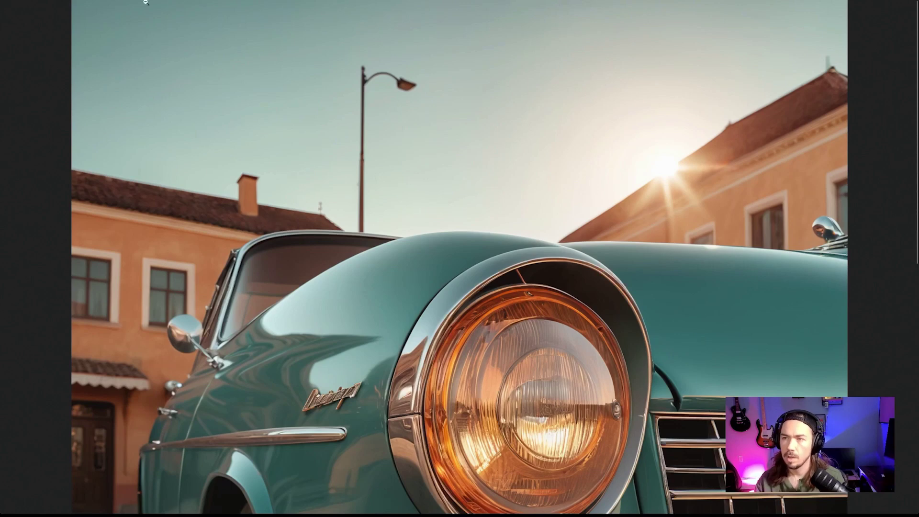
left_click(375, 306)
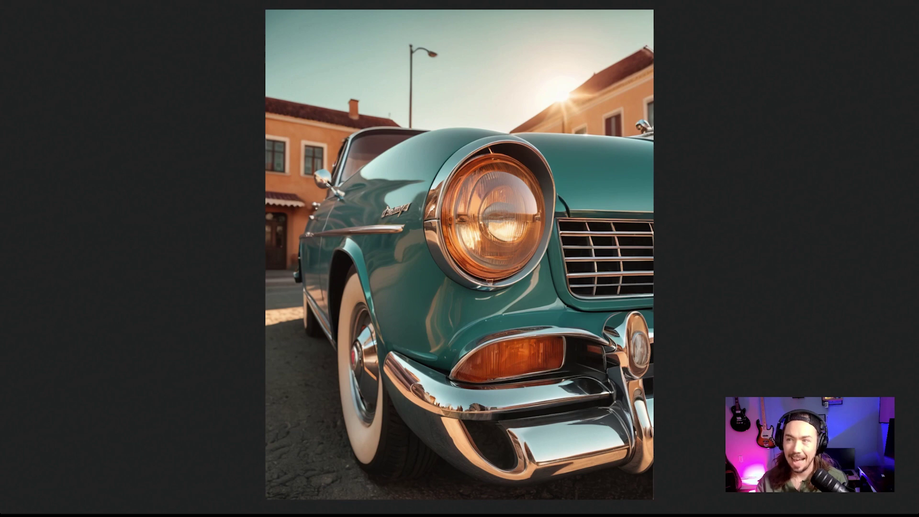
left_click(496, 275)
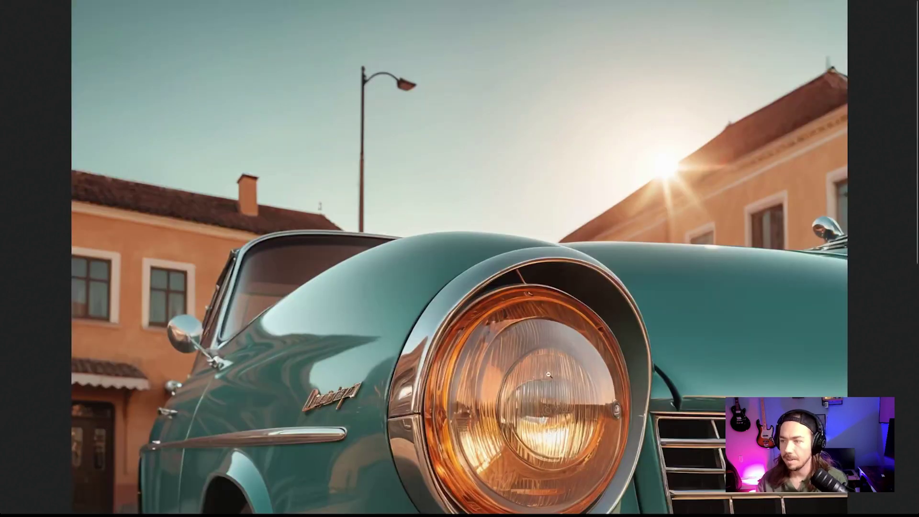
scroll(498, 292, "down", 4)
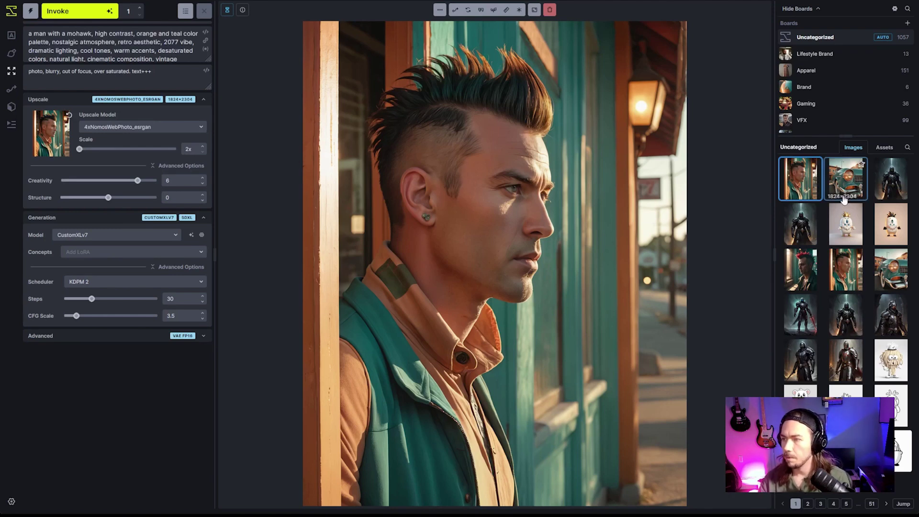
- Compare the upscaled mohawk portrait with the original in the slider comparison, checking the face, hair, clothing and background
left_click(844, 279, "alt")
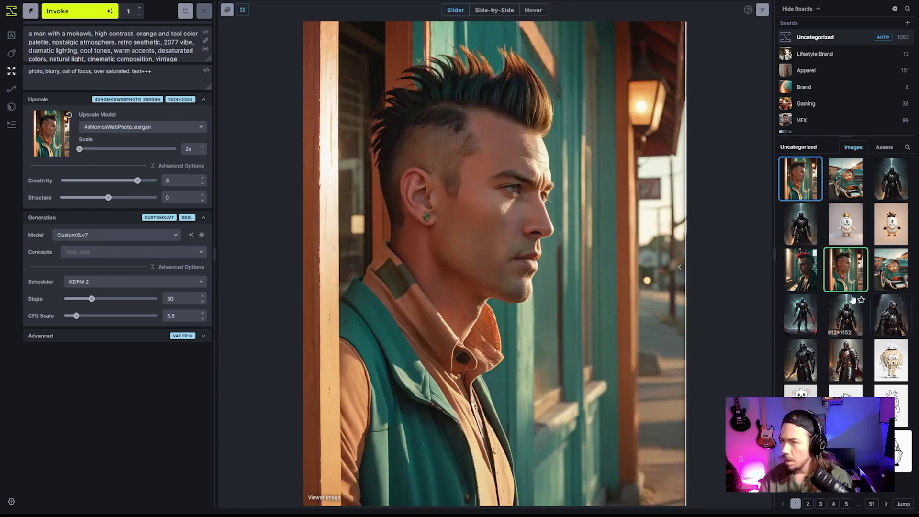
left_click_drag(309, 266, 624, 315)
left_click_drag(491, 280, 640, 318)
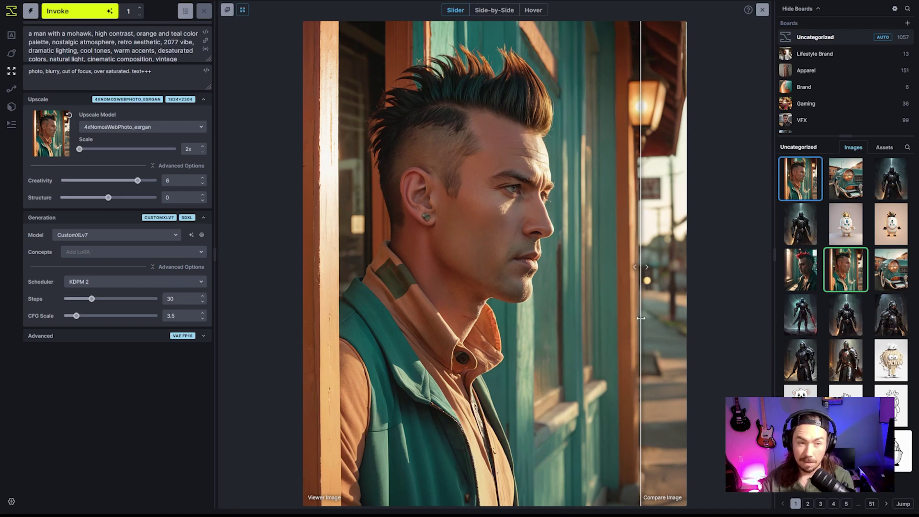
left_click_drag(453, 251, 637, 326)
left_click_drag(617, 340, 686, 297)
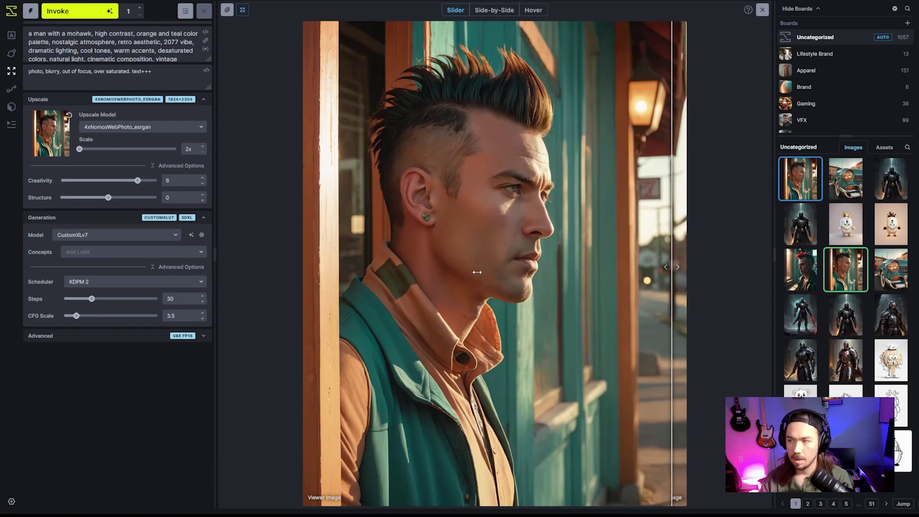
left_click_drag(484, 251, 590, 283)
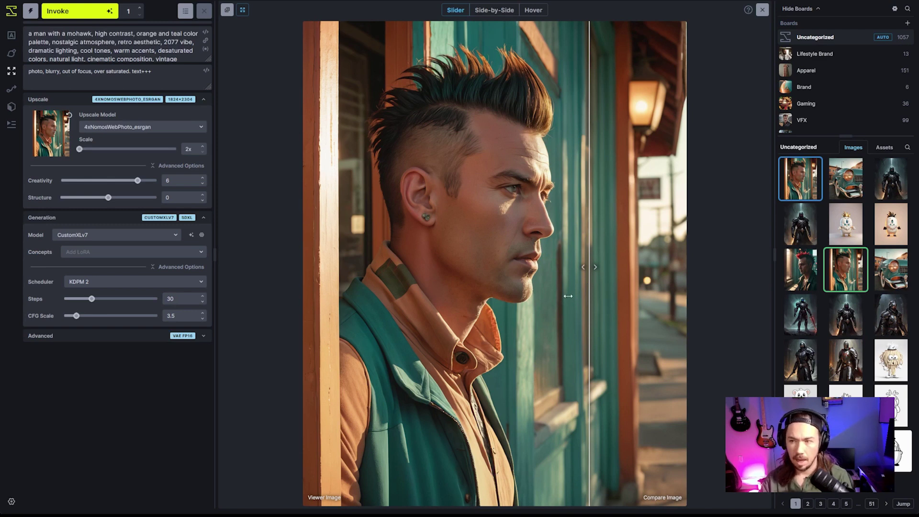
left_click_drag(506, 310, 611, 360)
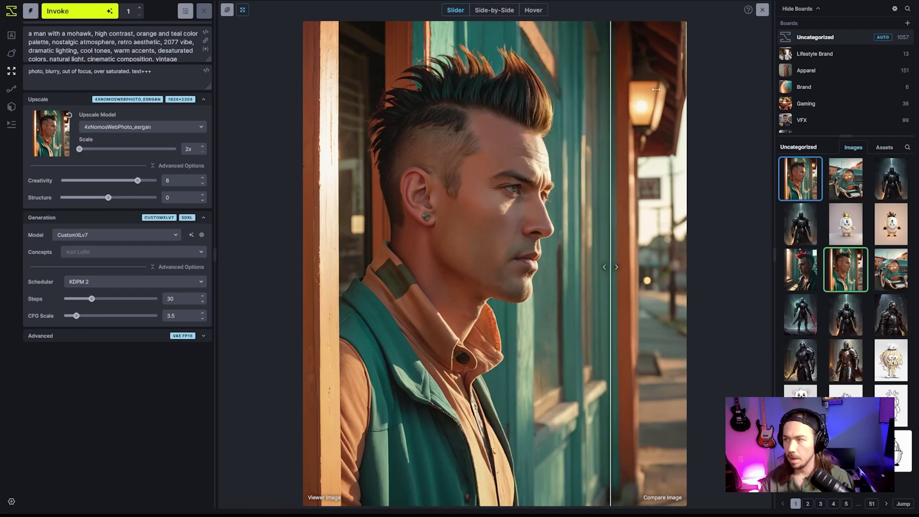
left_click_drag(657, 90, 453, 180)
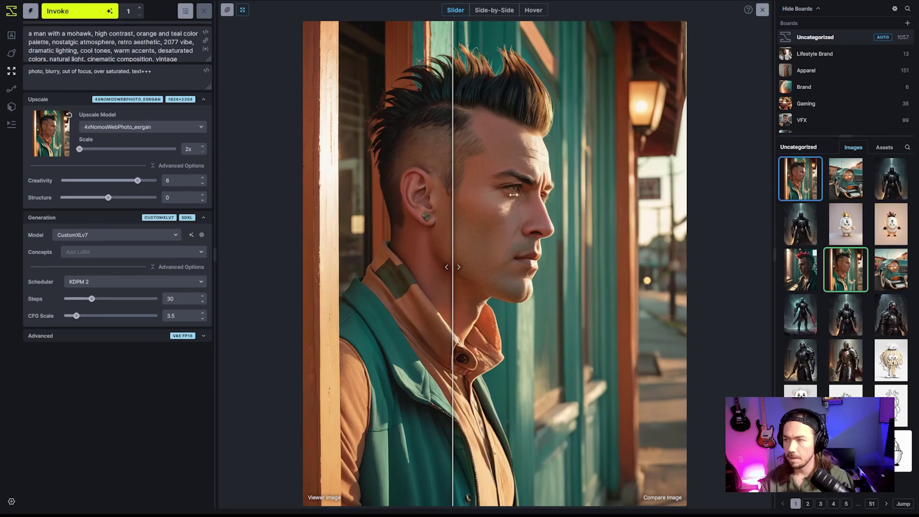
left_click_drag(517, 192, 567, 411)
left_click_drag(465, 433, 341, 367)
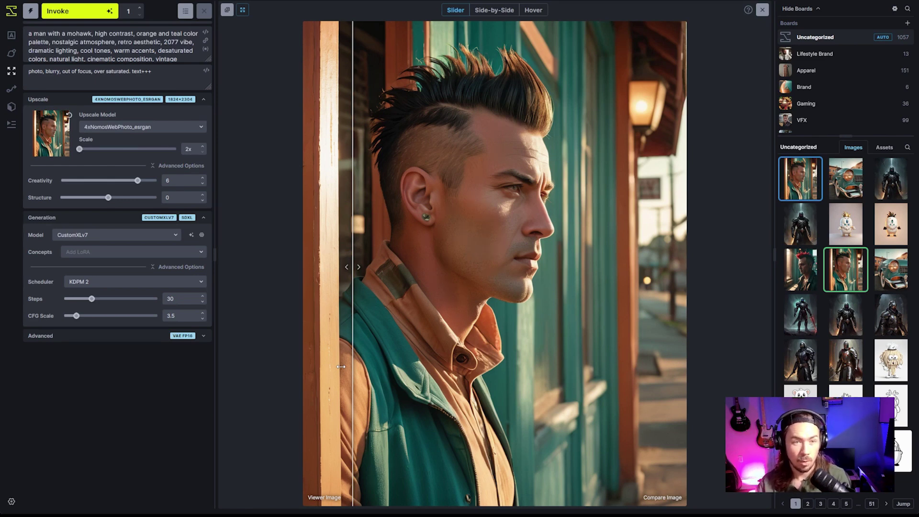
left_click_drag(341, 367, 679, 296)
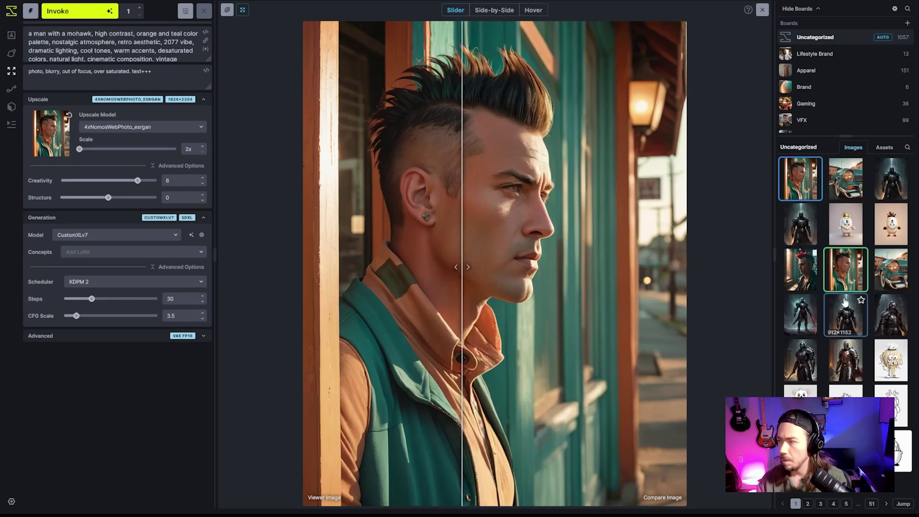
- Reduce the positive prompt to "cinematic film still, 35mm lens, f/2.8", removing the subject, composition and environment descriptions
scroll(162, 44, "down", 3)
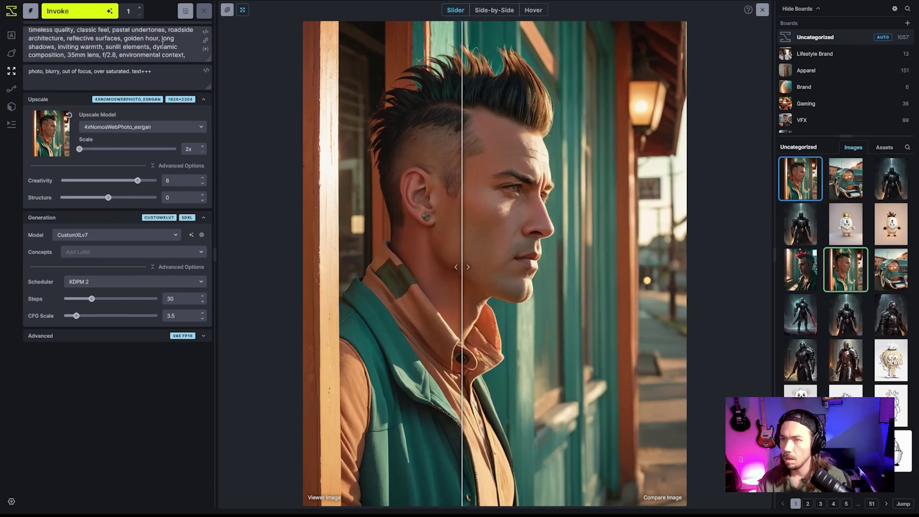
left_click_drag(157, 48, 30, 29)
key("BackSpace")
type("cinematic film still,")
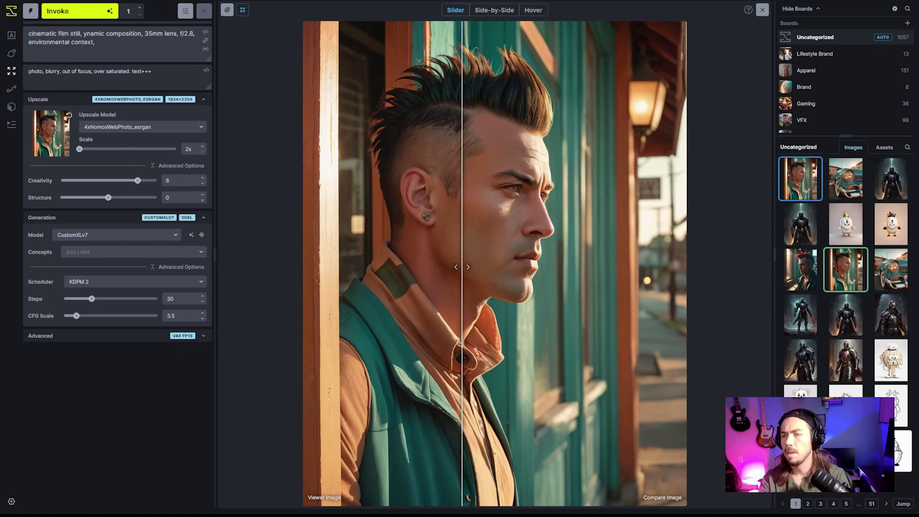
left_click_drag(83, 33, 145, 34)
key("BackSpace")
left_click_drag(53, 42, 134, 33)
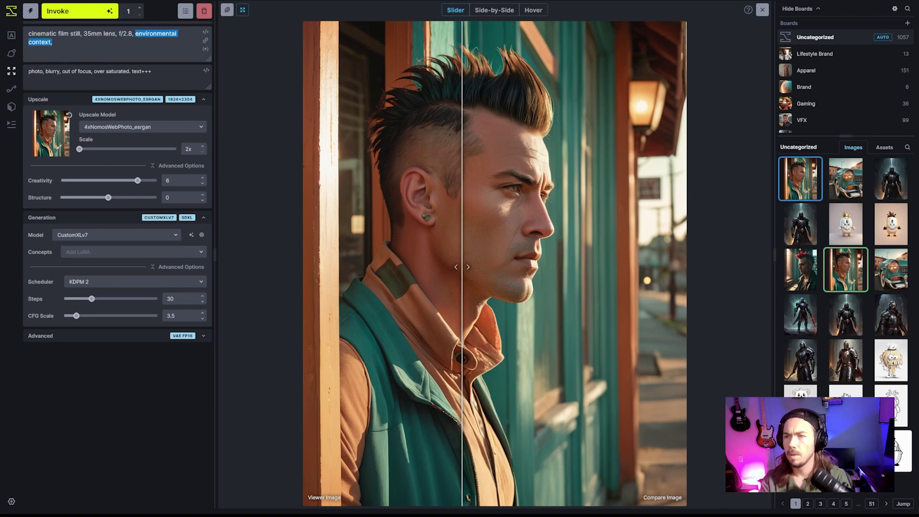
key("BackSpace")
- Add "bright color palette" to the end of the positive prompt
type(", ")
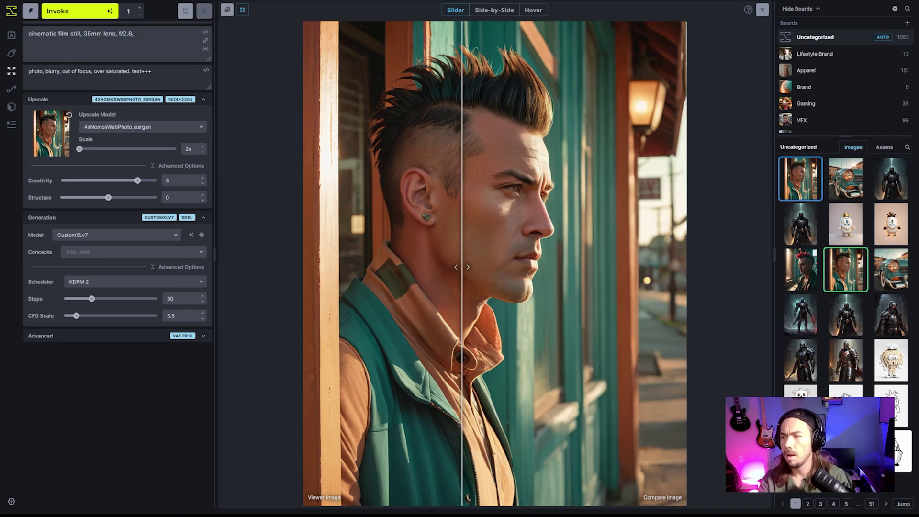
type("bright")
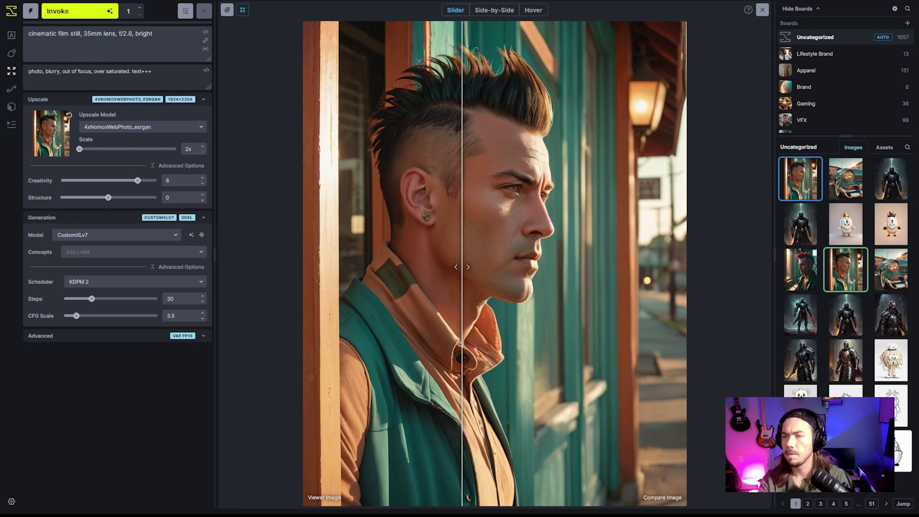
type(" color palette")
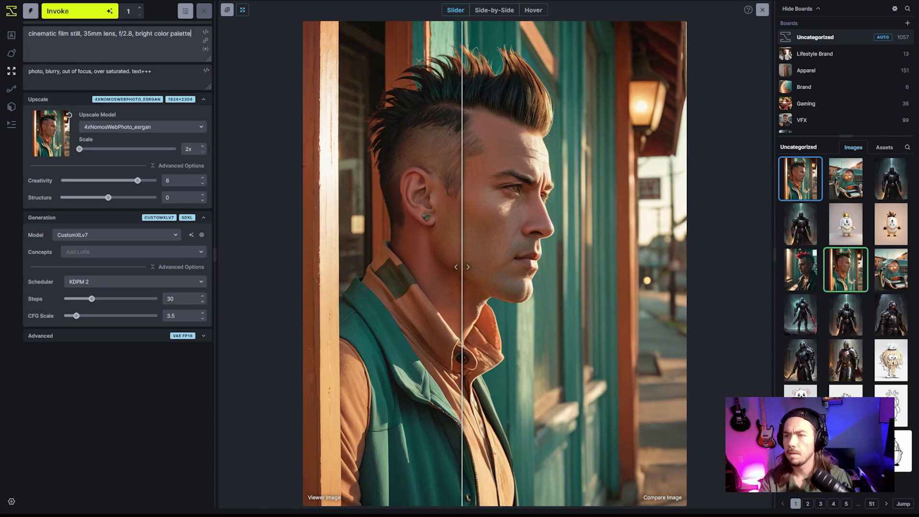
- Exit the portrait comparison and set Structure to -2 and Creativity to 7
left_click_drag(461, 148, 623, 147)
left_click(762, 9)
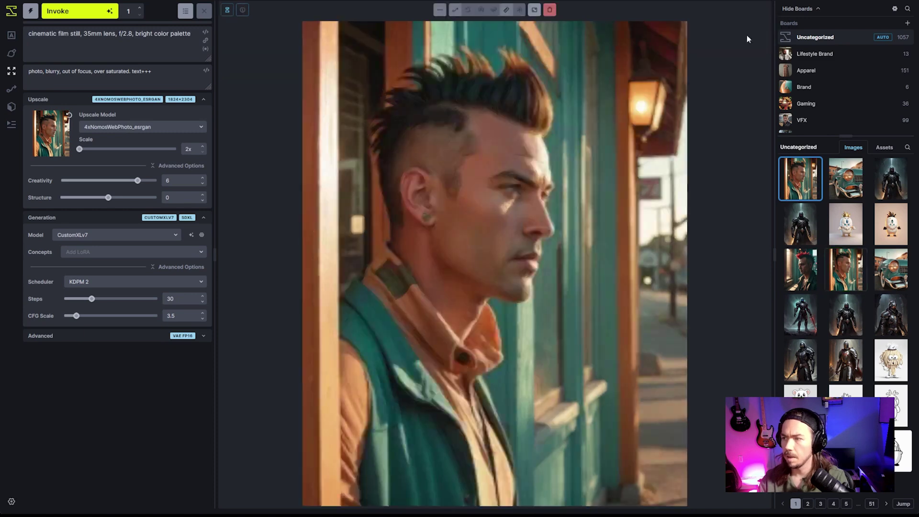
left_click_drag(108, 197, 105, 198)
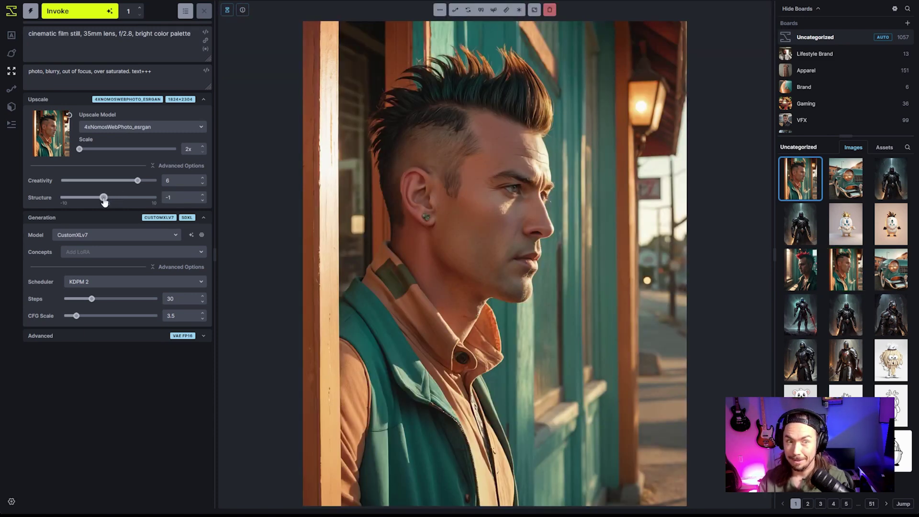
left_click_drag(103, 198, 144, 185)
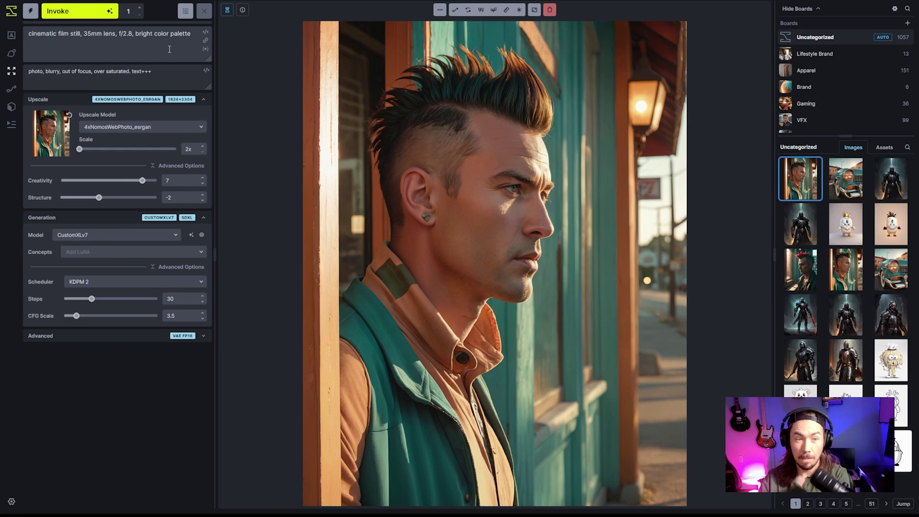
- View the original mohawk portrait and its upscaled version in turn from the gallery
left_click(845, 287)
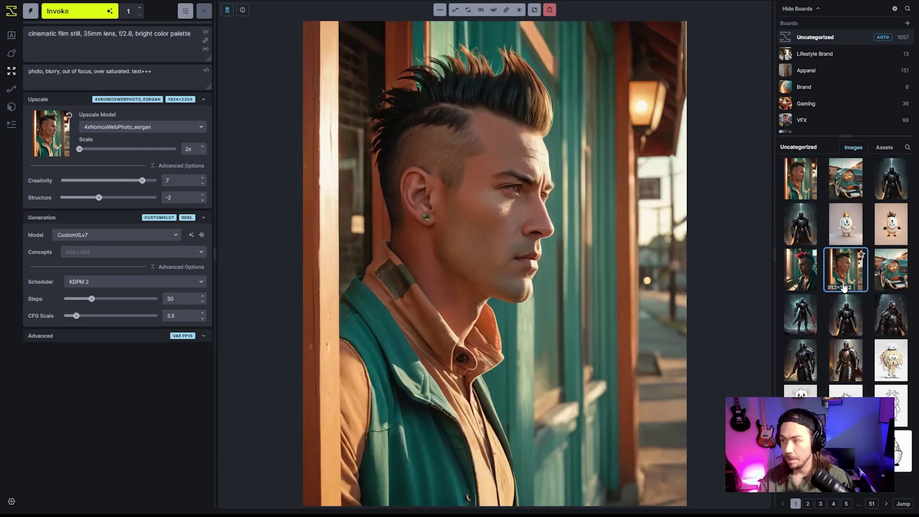
left_click(800, 180)
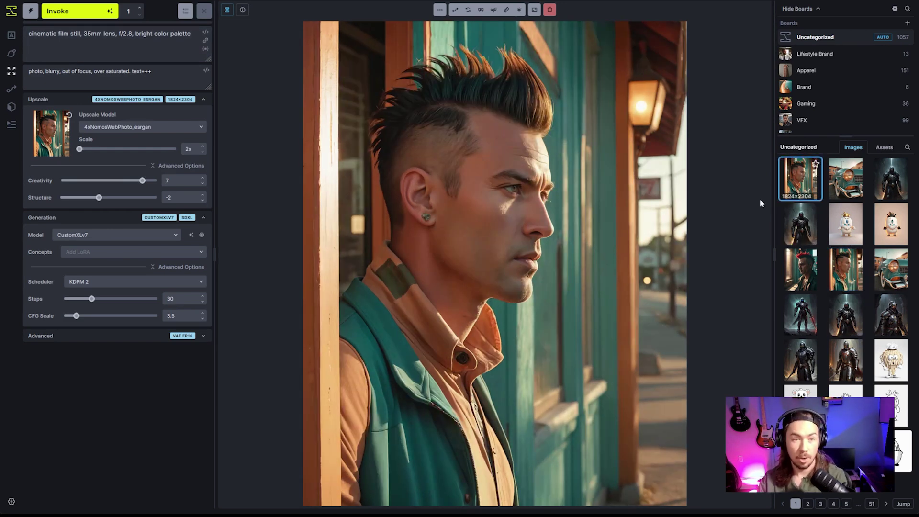
- Remove "photo," from the start of the negative prompt
left_click(29, 36)
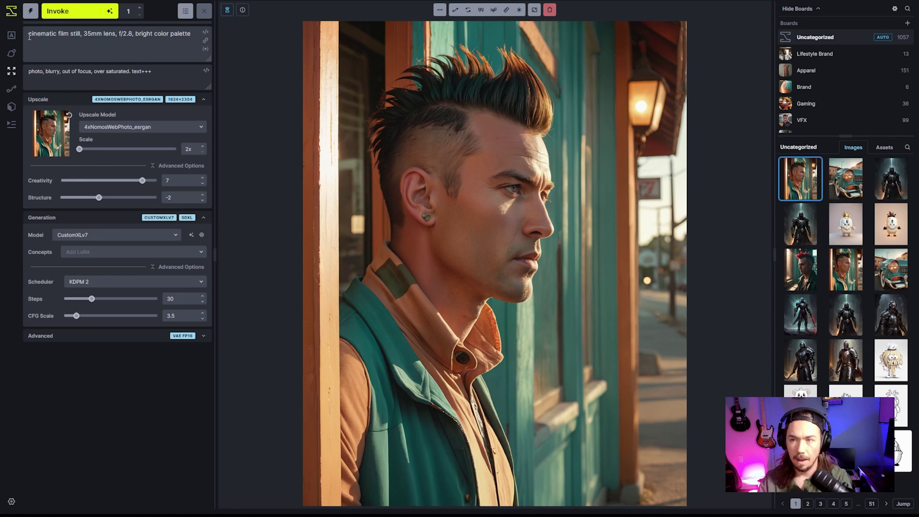
double_click(32, 71)
key("Delete")
key("Delete")
key("Delete")
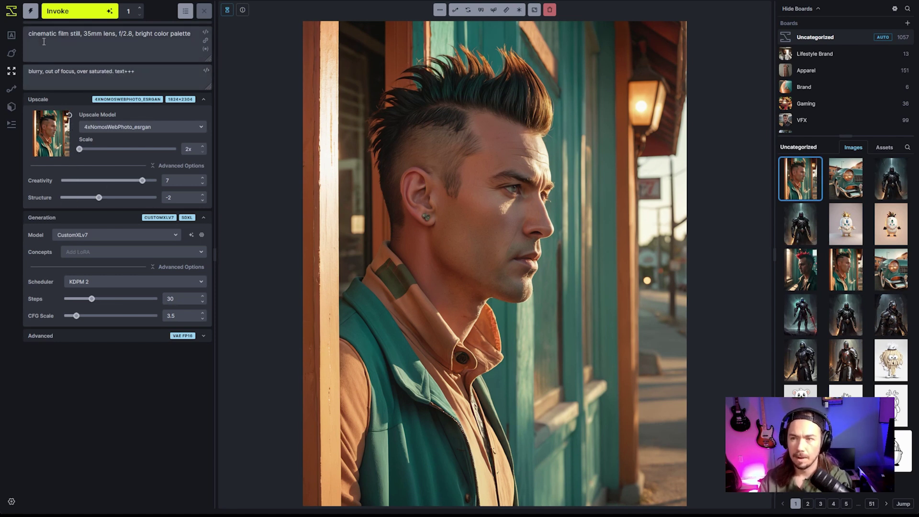
- Add "photography," to the beginning of the positive prompt
left_click(30, 34)
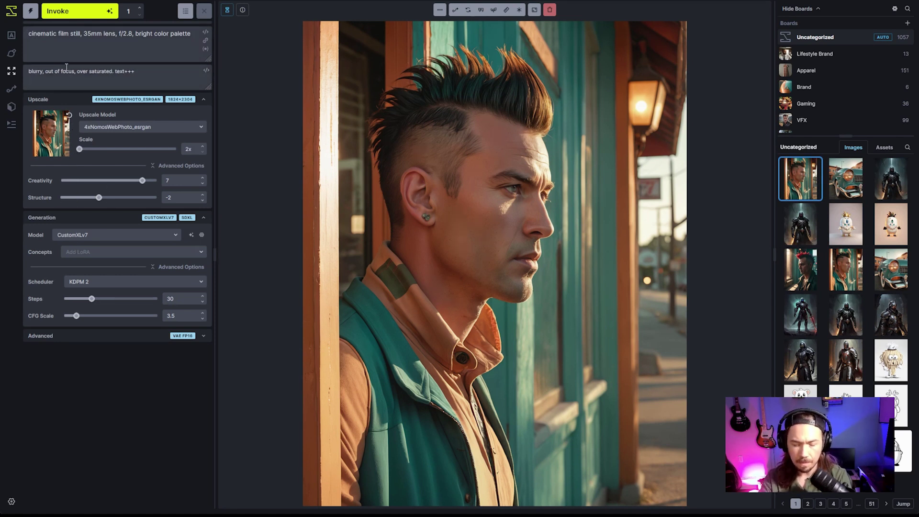
type("photograph ")
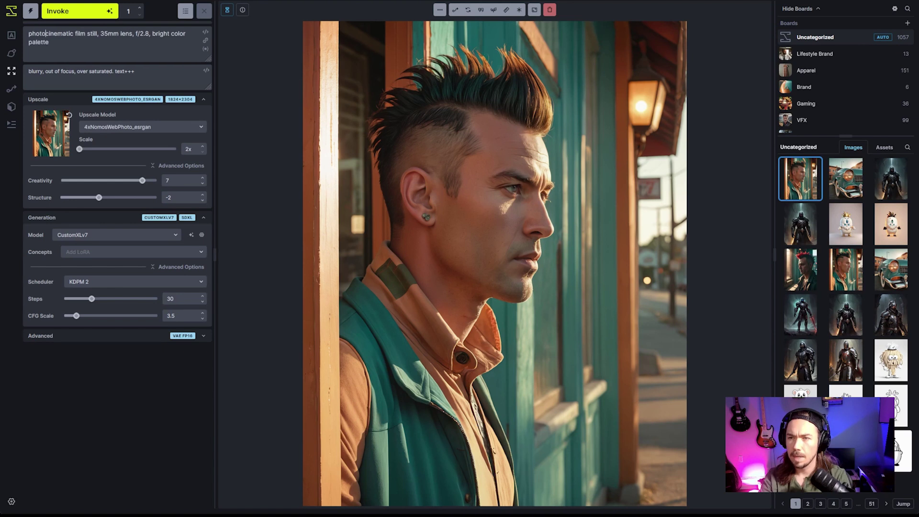
type("y,")
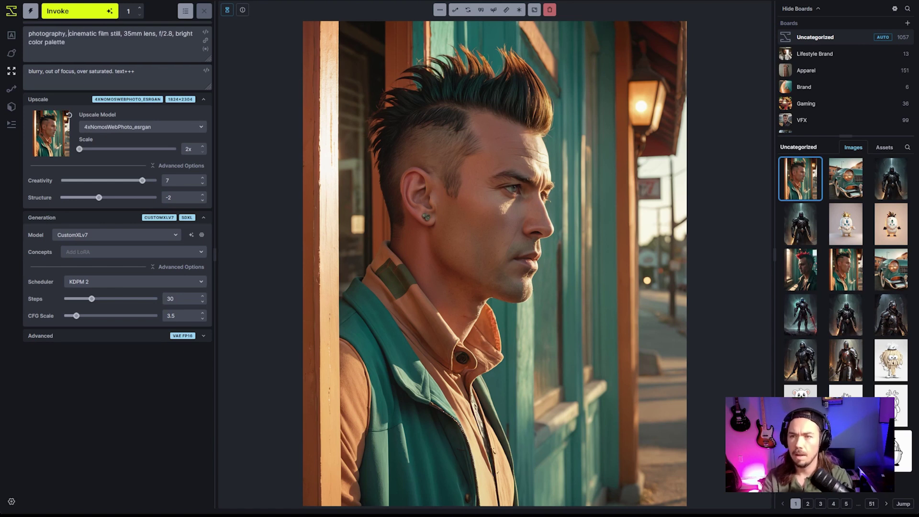
- Insert "professional" before "photography" at the start of the positive prompt and run the upscale
left_click(28, 34)
type("professional")
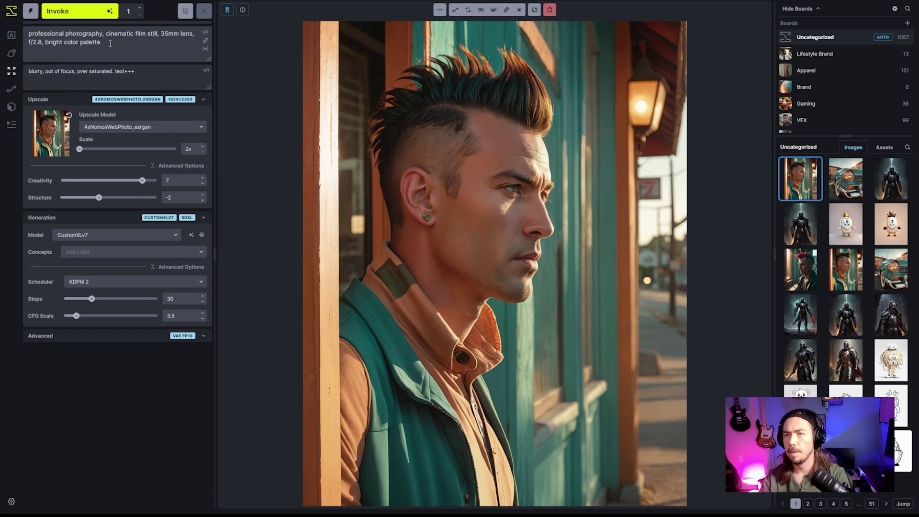
left_click(103, 10)
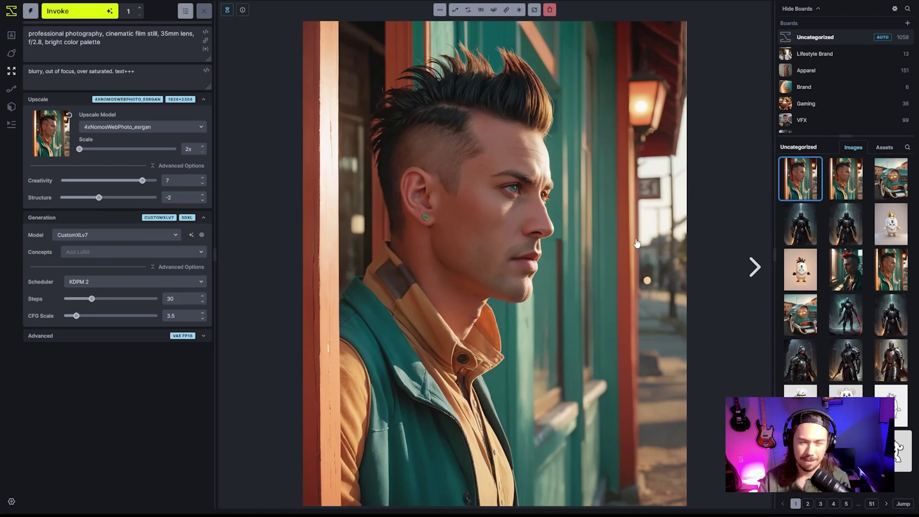
- Compare the new portrait upscale with the previous one using the slider comparison around the face, and exit the comparison
left_click(846, 192, "alt")
left_click_drag(494, 298, 518, 420)
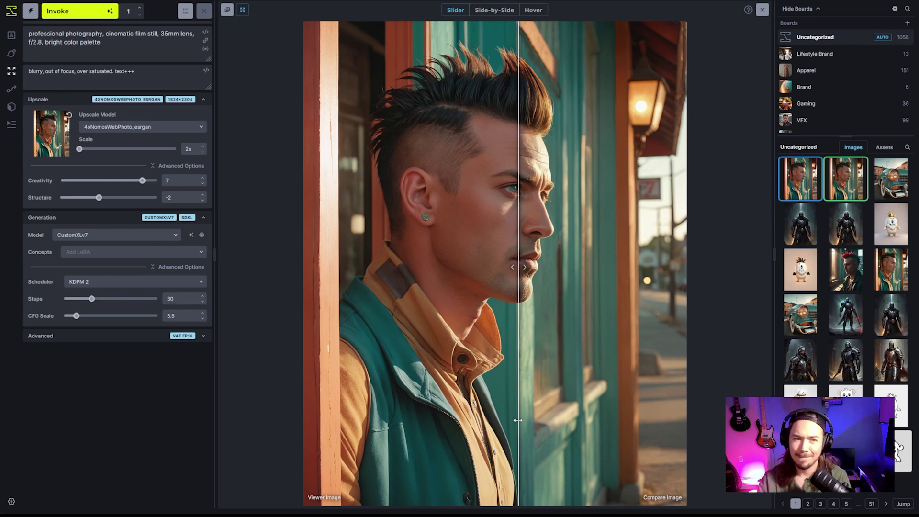
left_click_drag(518, 420, 543, 416)
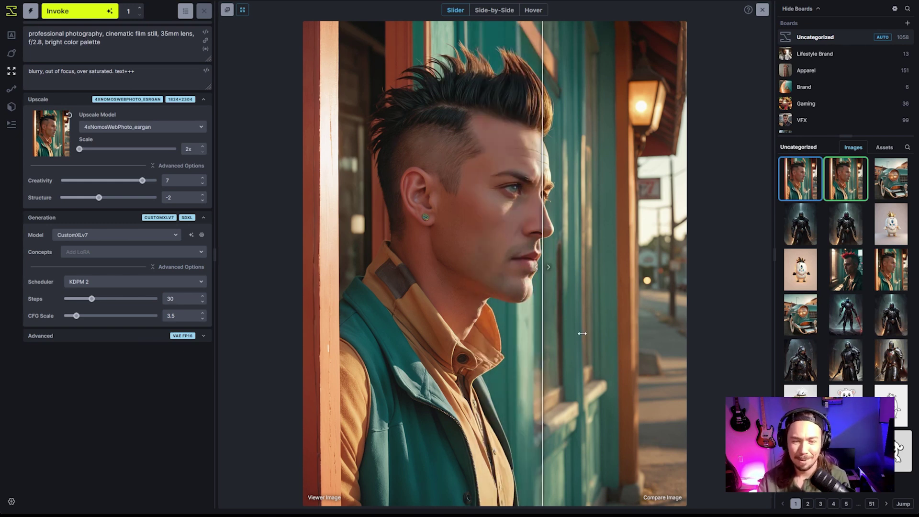
left_click(763, 10)
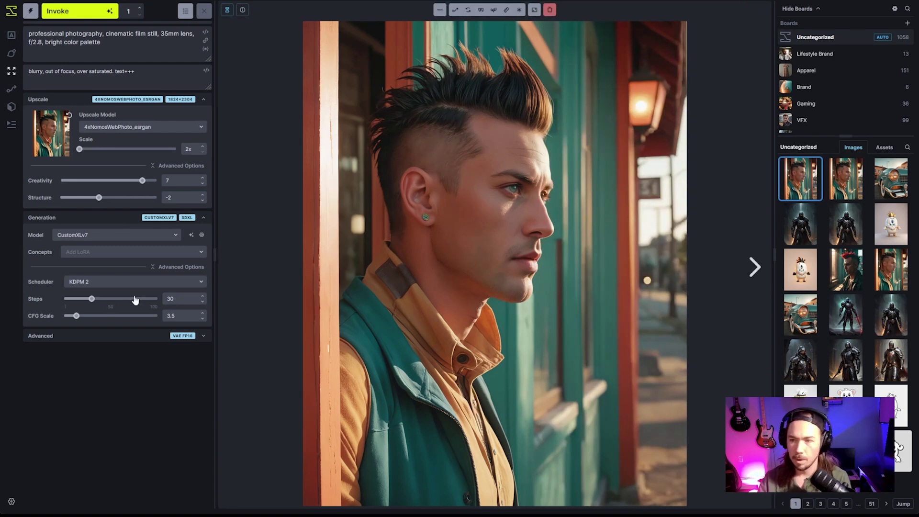
- Set Creativity to 10 and run the portrait upscale again
left_click_drag(142, 181, 158, 181)
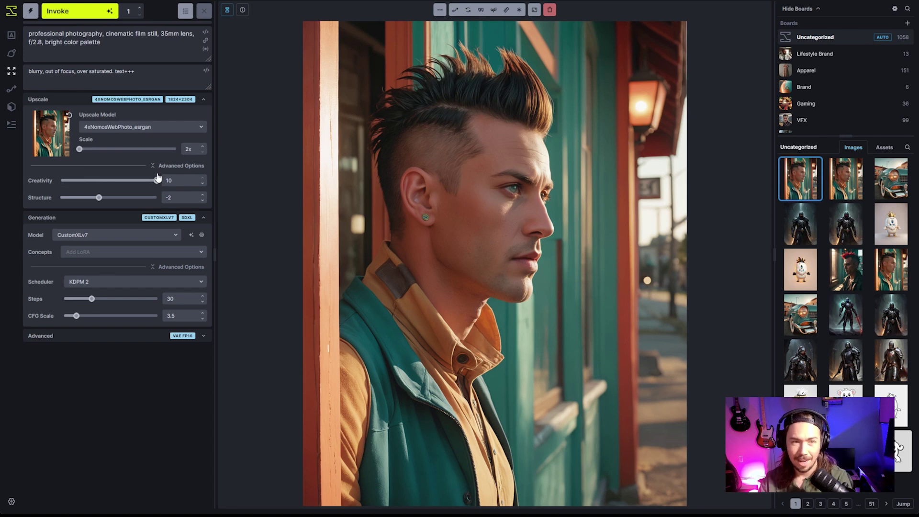
left_click(88, 20)
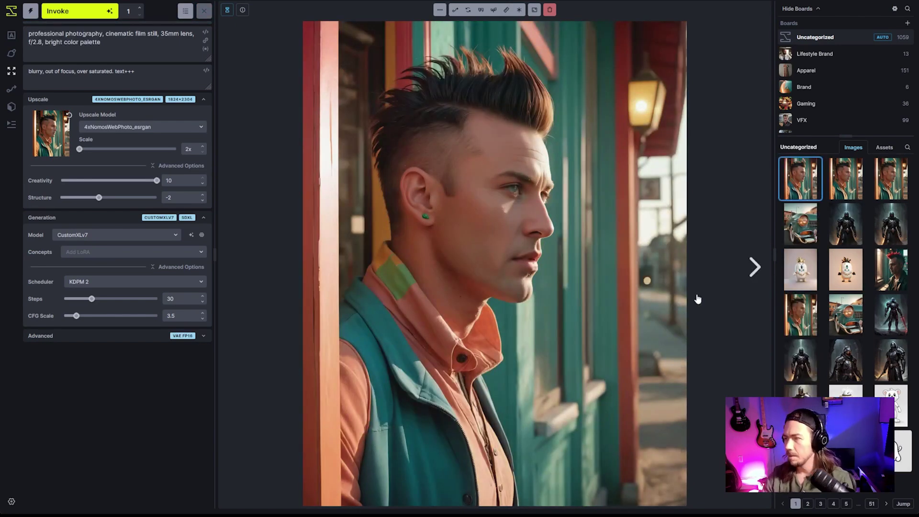
- View the three latest portrait upscales in turn to examine differences in face, hair and clothing colors
left_click(868, 191)
left_click(845, 224)
left_click(816, 197)
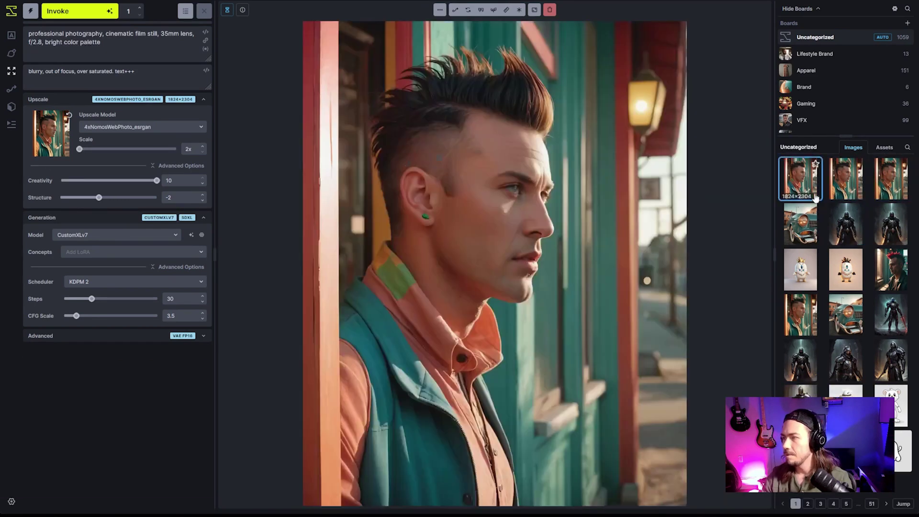
left_click(853, 192)
left_click(887, 191)
left_click(794, 185)
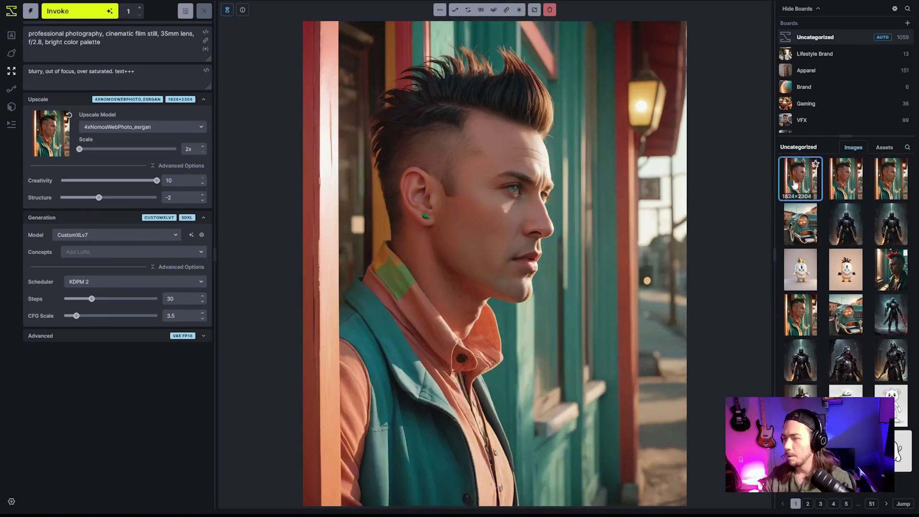
left_click(890, 184)
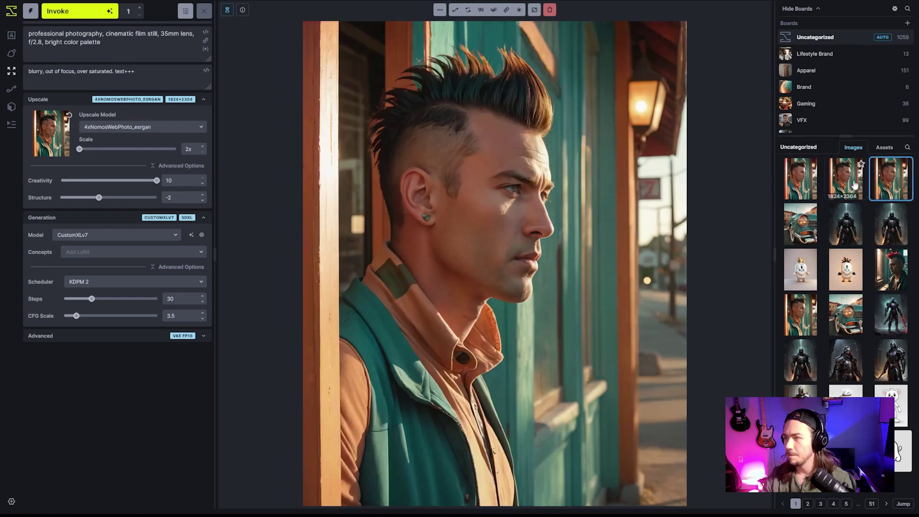
left_click(854, 185)
left_click(798, 188)
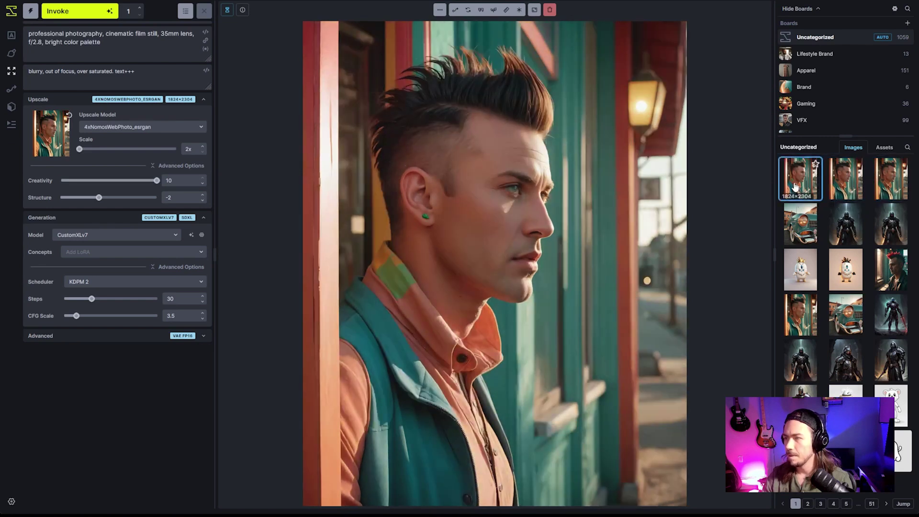
left_click(872, 184)
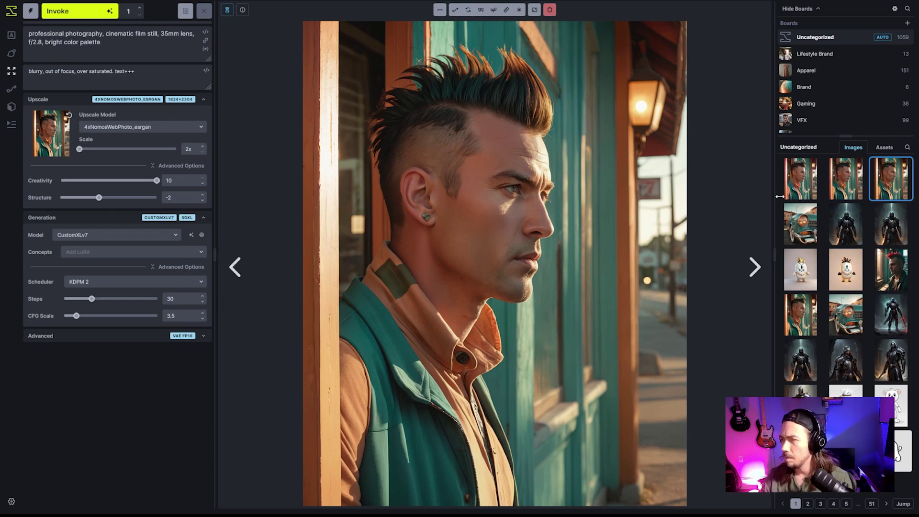
- In the generation workspace's control layers, add a Global Initial Image Layer using the original 912×1152 mohawk portrait
left_click(12, 36)
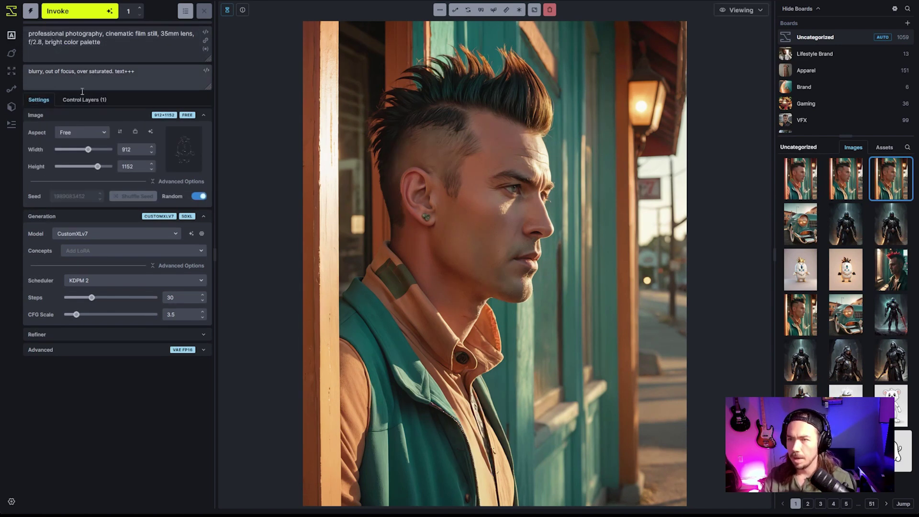
left_click(86, 100)
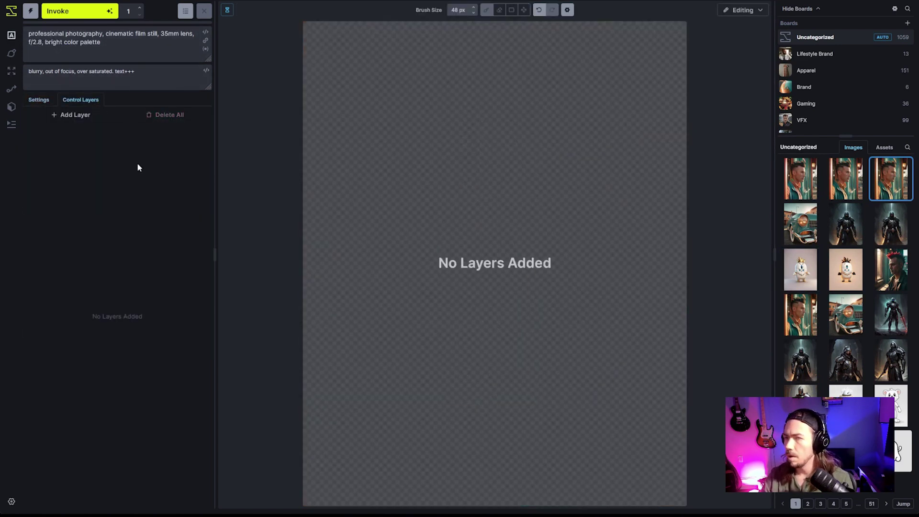
left_click(86, 117)
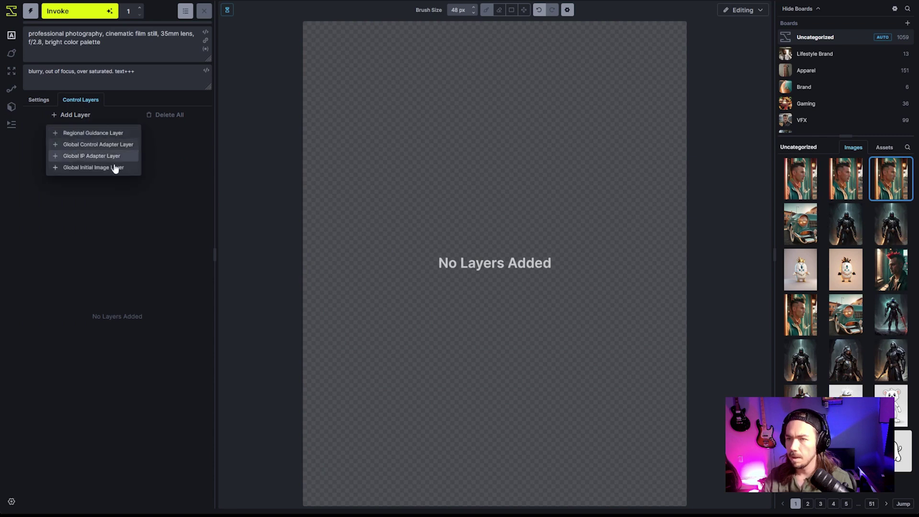
left_click(105, 167)
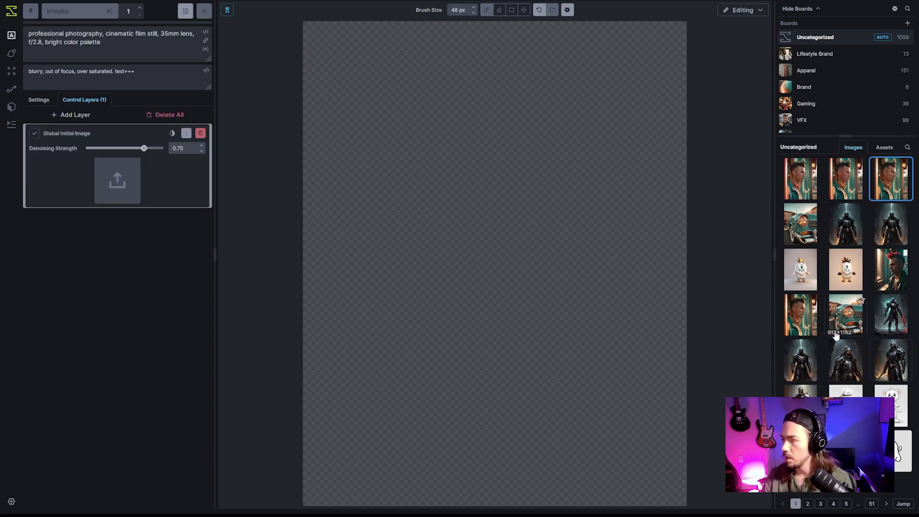
left_click_drag(800, 315, 117, 182)
- Add a Global Control Adapter Layer with the controlnet-tile-sdxl-1.0 model and the initial mohawk portrait as its image
left_click(72, 115)
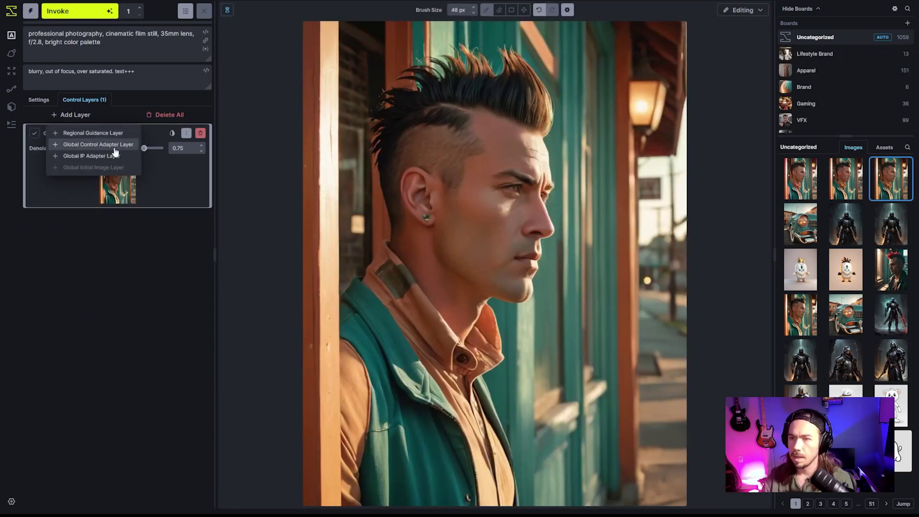
left_click(86, 142)
left_click(100, 151)
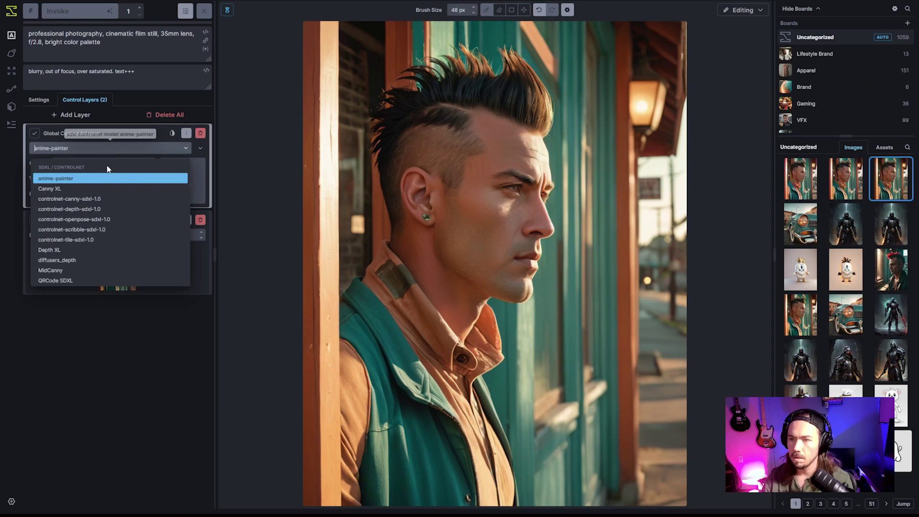
left_click(103, 238)
left_click_drag(117, 268, 182, 185)
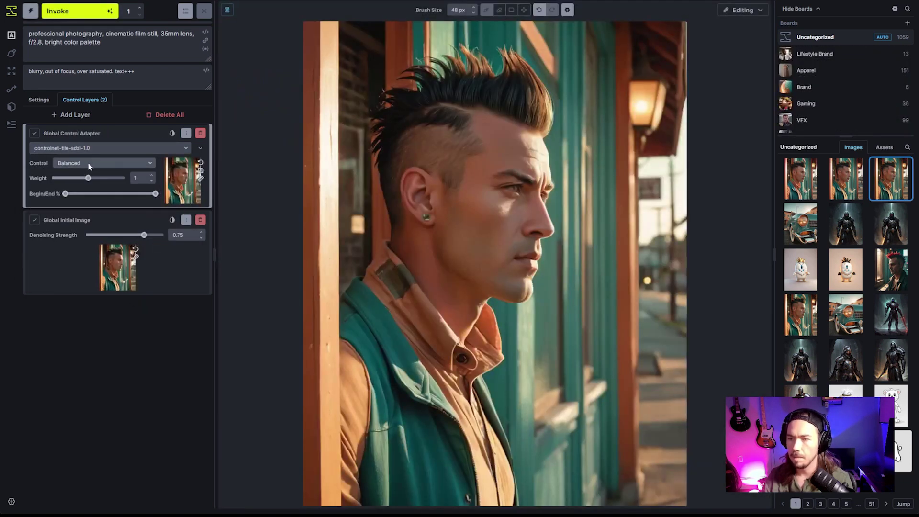
- Set the control adapter's weight to 0.5 with its end point shortened to about two thirds, and generate the image
left_click_drag(88, 178, 70, 181)
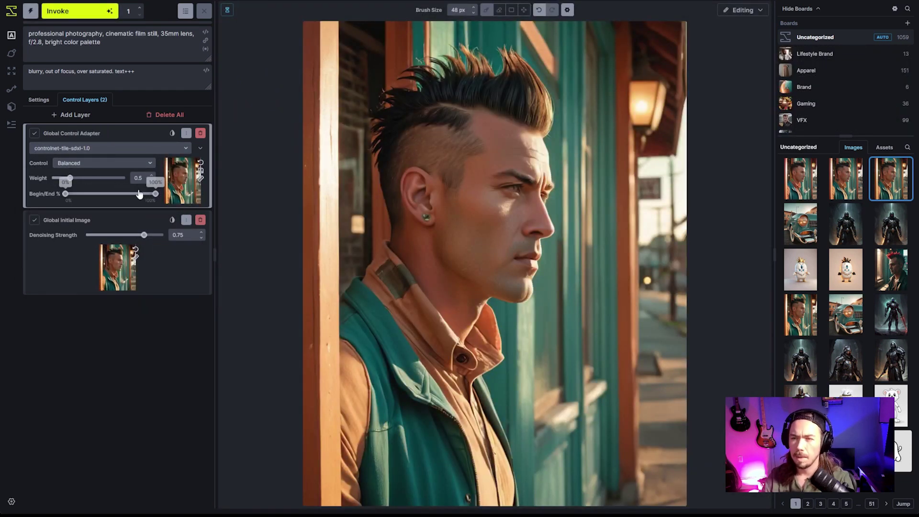
left_click_drag(155, 193, 124, 199)
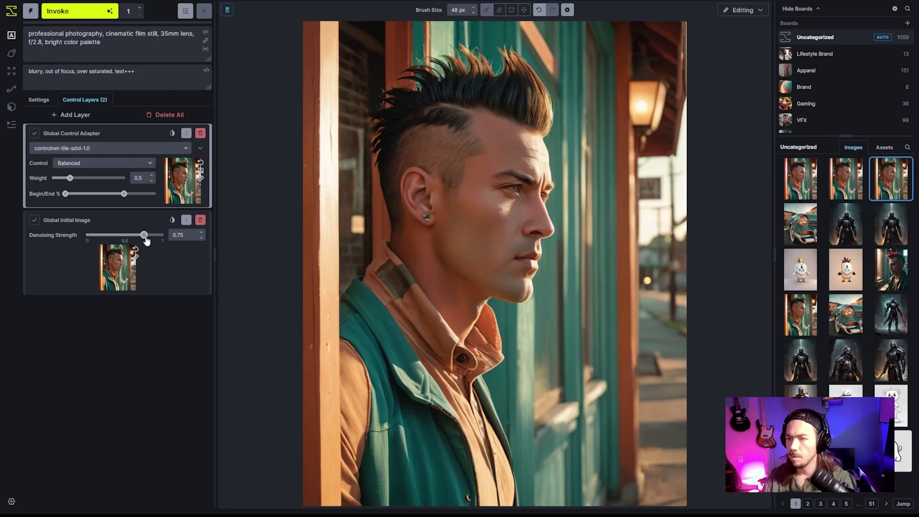
left_click(72, 10)
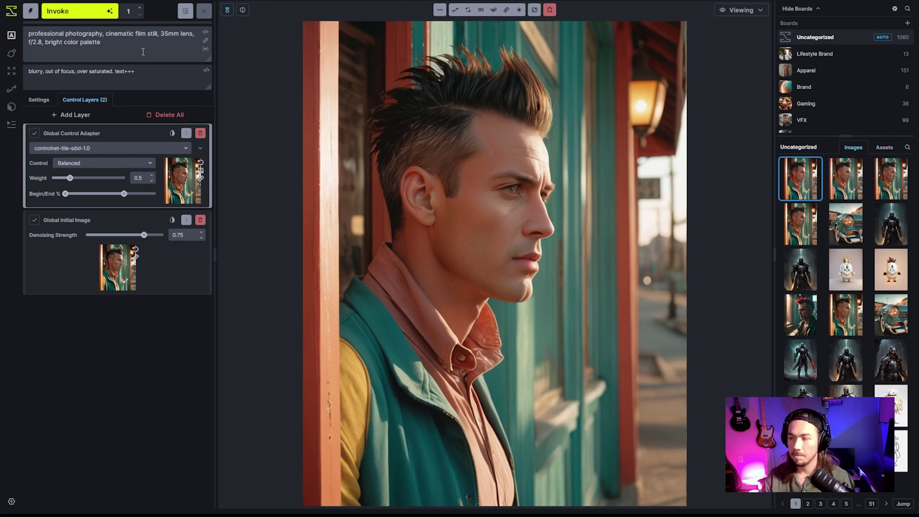
- Recall the prompts of the first portrait upscale and generate with everything between "high contrast," and "inviting warmth" cut from the positive prompt
key("Down")
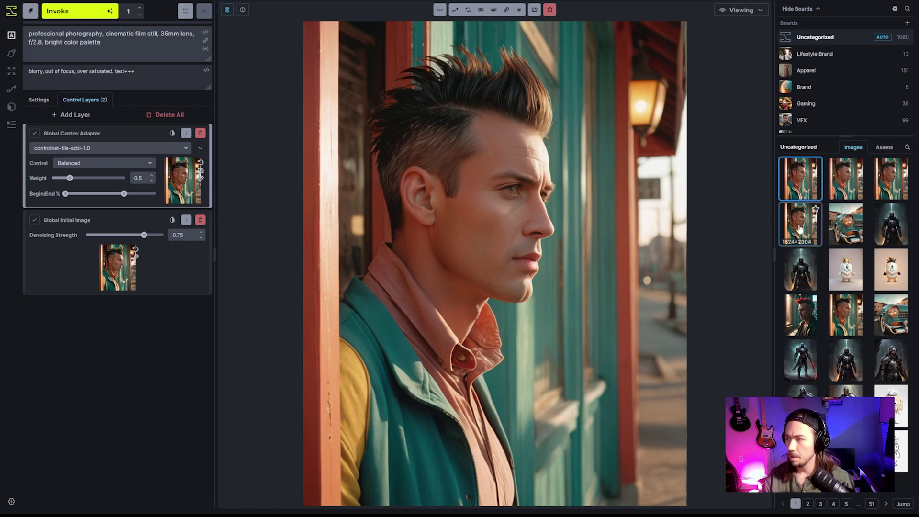
left_click(482, 9)
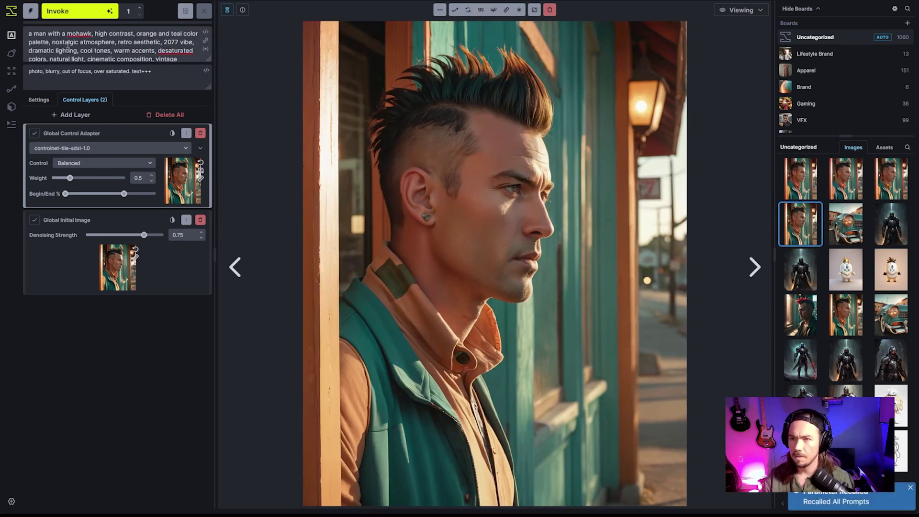
scroll(94, 48, "down", 5)
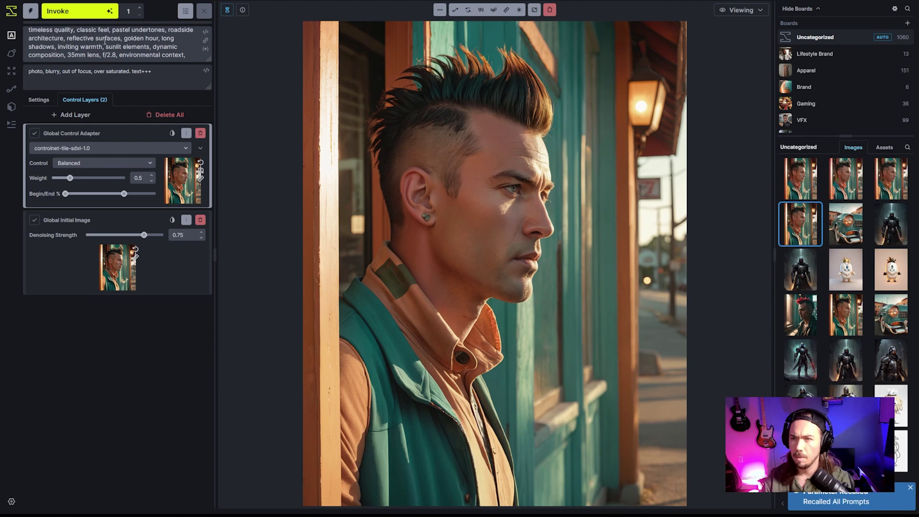
left_click_drag(57, 46, 139, 34)
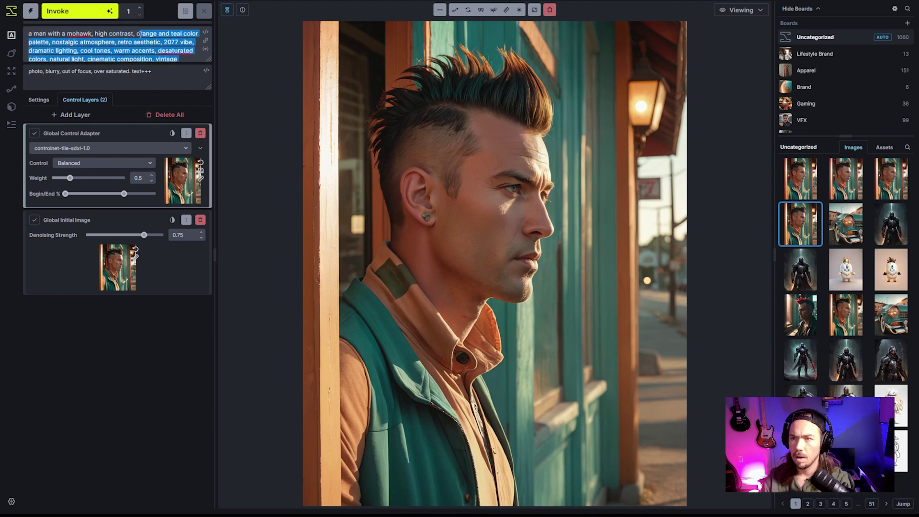
type("inviting warmth, sunlit elements, dynamic composition, 35mm lens, f/2.8, environmental context,")
key("ctrl+Return")
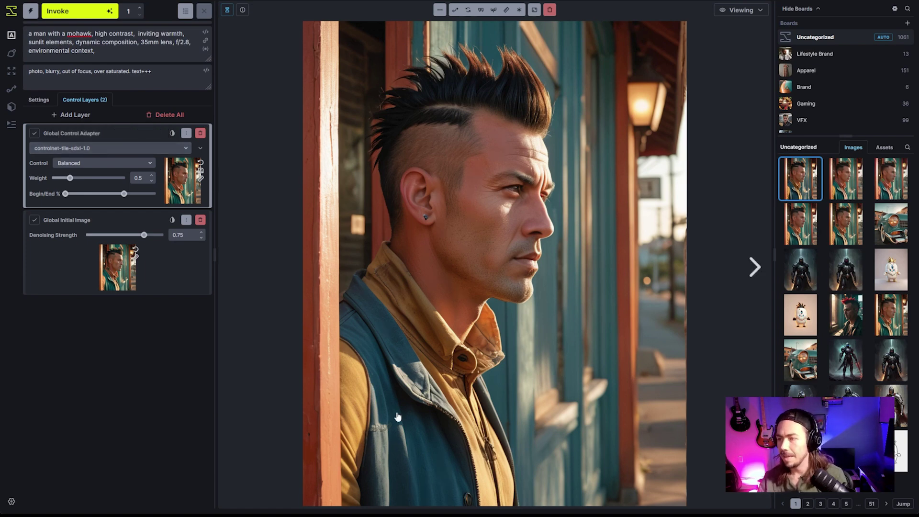
- Append "detailed hdr photography" to the positive prompt and remove "photo," from the start of the negative prompt
left_click(131, 55)
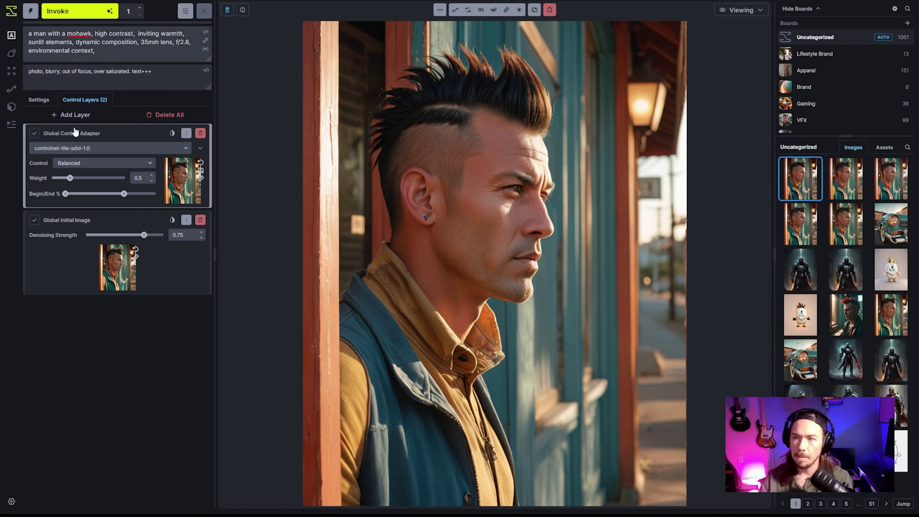
type("detailed hdr photography")
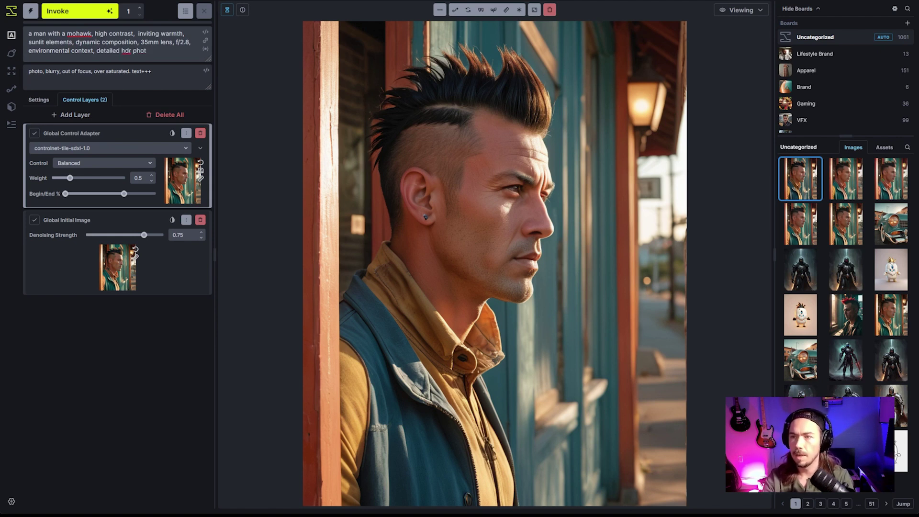
double_click(36, 71)
key("BackSpace")
key("Delete")
key("Delete")
- Add the add-detail-xl concept in the generation settings with a weight of 0.23
left_click(45, 102)
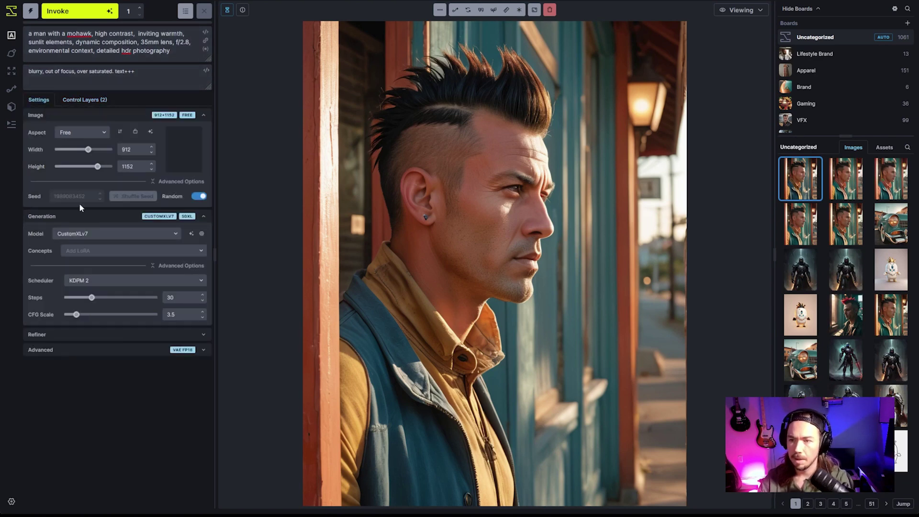
left_click(96, 250)
type("det")
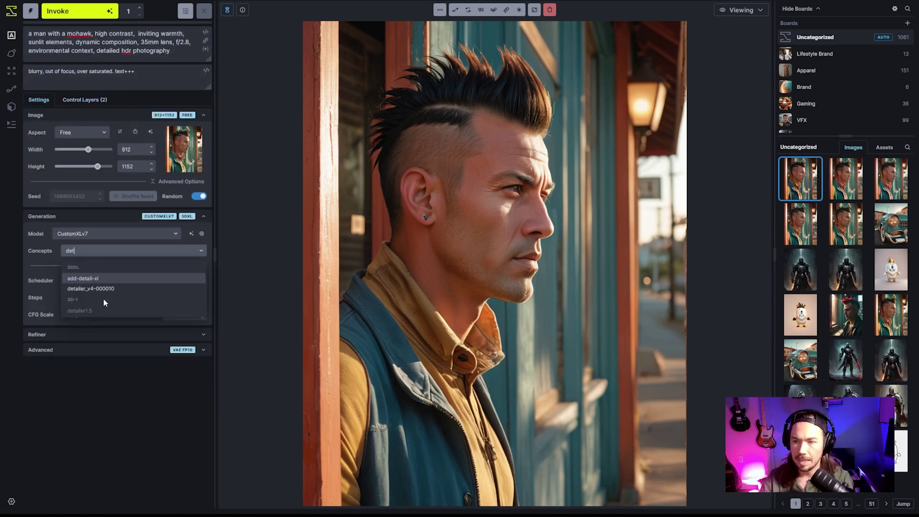
left_click(106, 282)
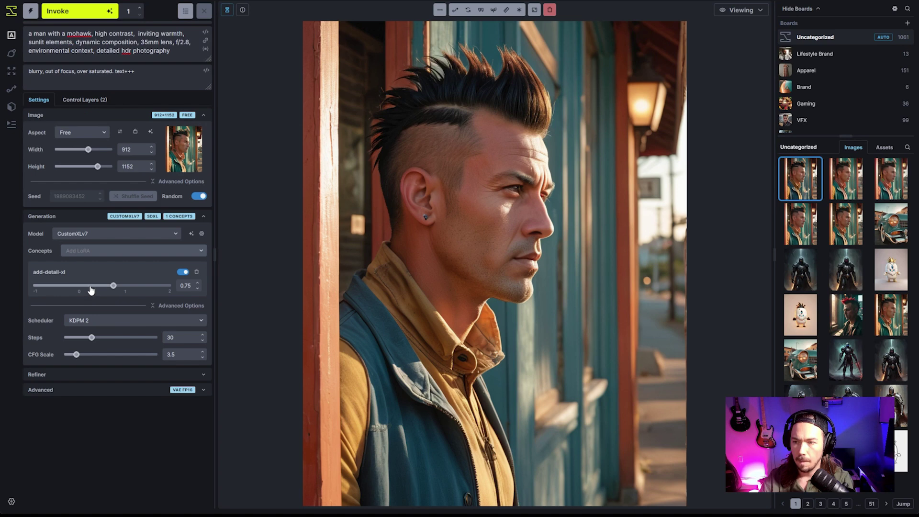
left_click(91, 289)
- Add the detailer_v4-000010 concept with a weight of 0.44 and generate the portrait
left_click(113, 251)
left_click(107, 357)
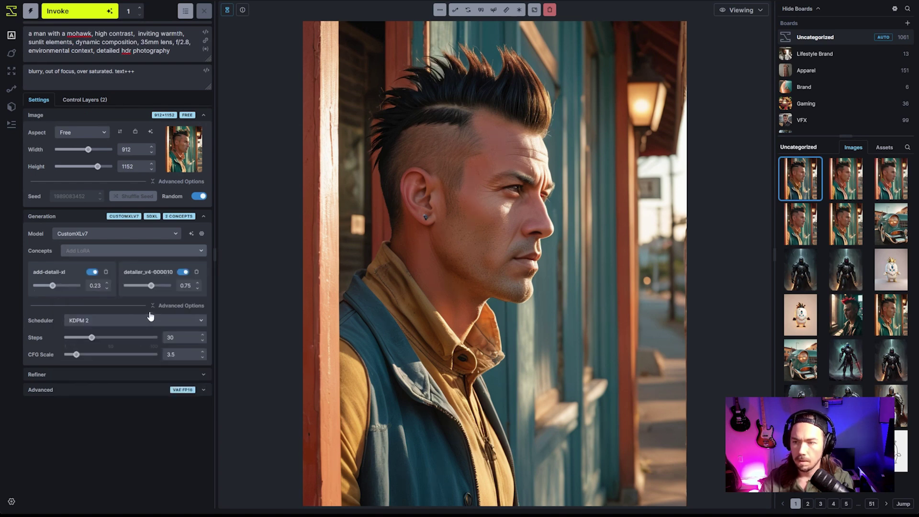
left_click_drag(151, 290, 147, 290)
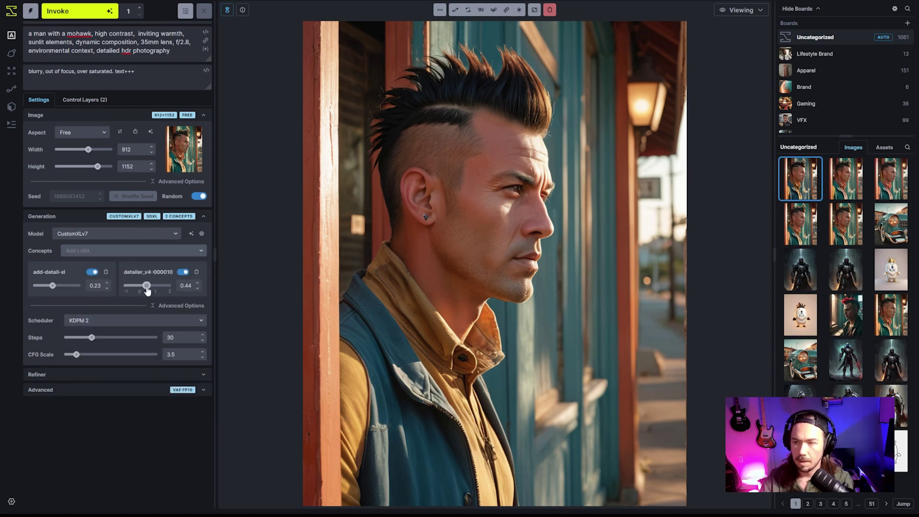
left_click(108, 13)
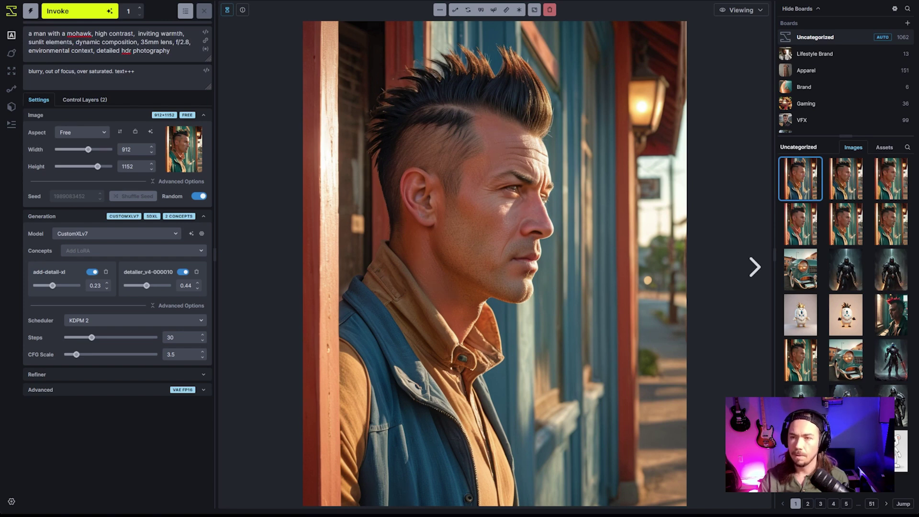
- Remove "a man with a mohawk," from the positive prompt in the upscaling workspace and run the 2x portrait upscale
left_click(11, 70)
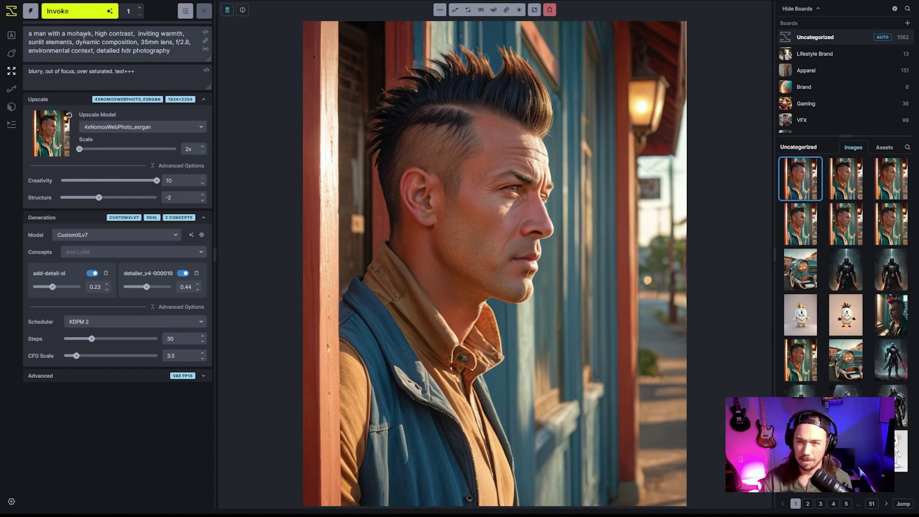
left_click_drag(94, 33, 28, 33)
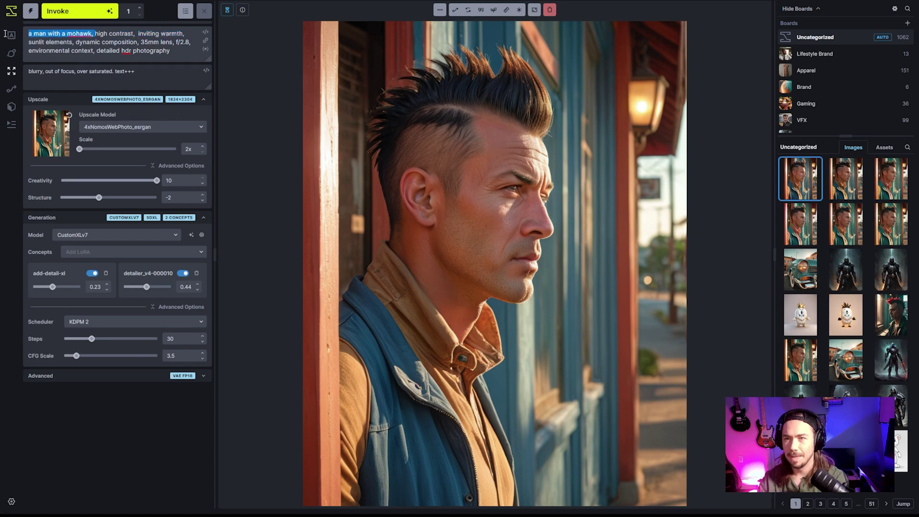
key("BackSpace")
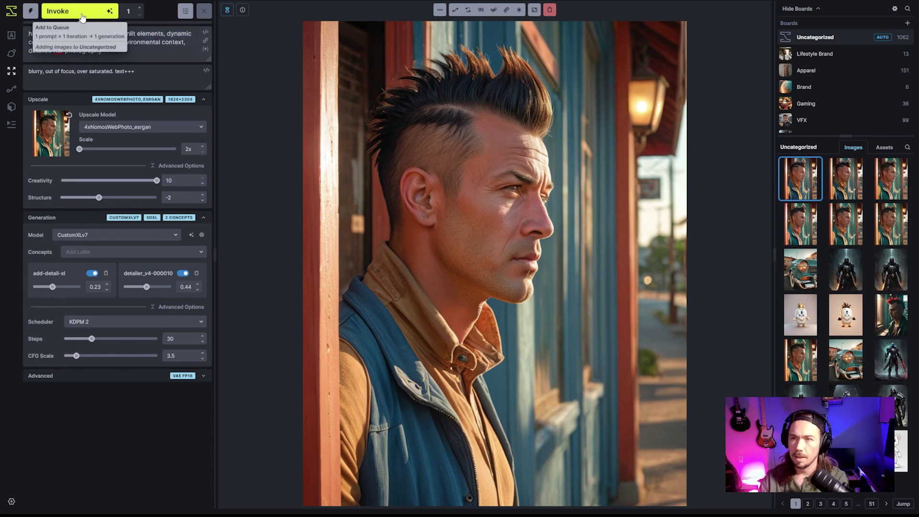
left_click(98, 12)
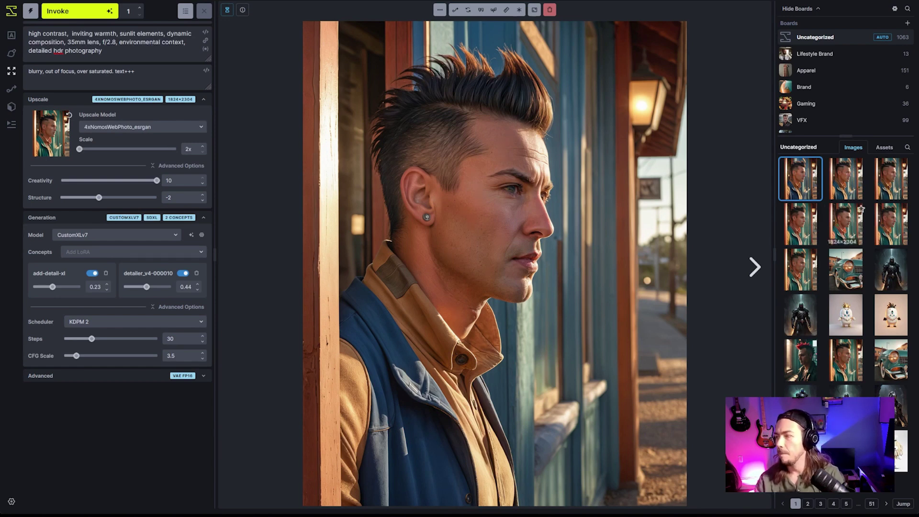
- Compare the new portrait upscale with the earlier teal-jacket portrait using the slider comparison
left_click(801, 269, "alt")
left_click_drag(495, 269, 306, 309)
left_click_drag(460, 309, 679, 335)
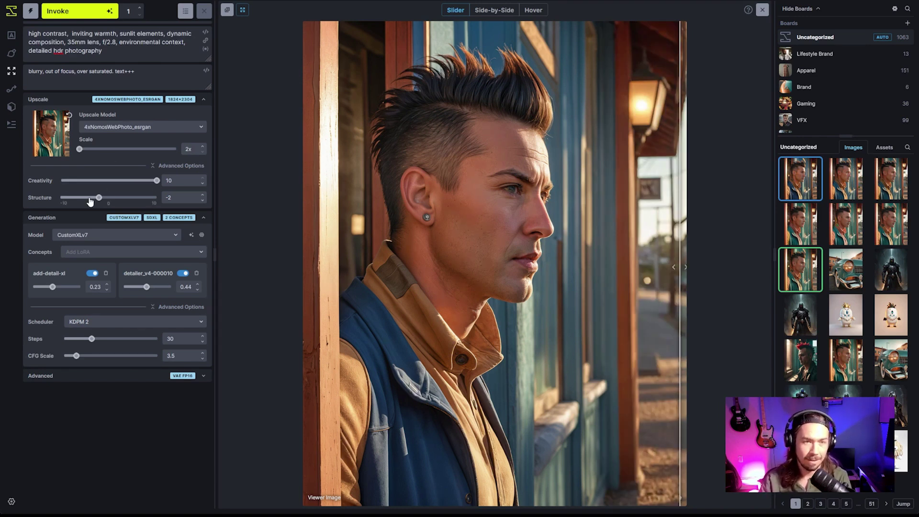
left_click_drag(601, 273, 685, 311)
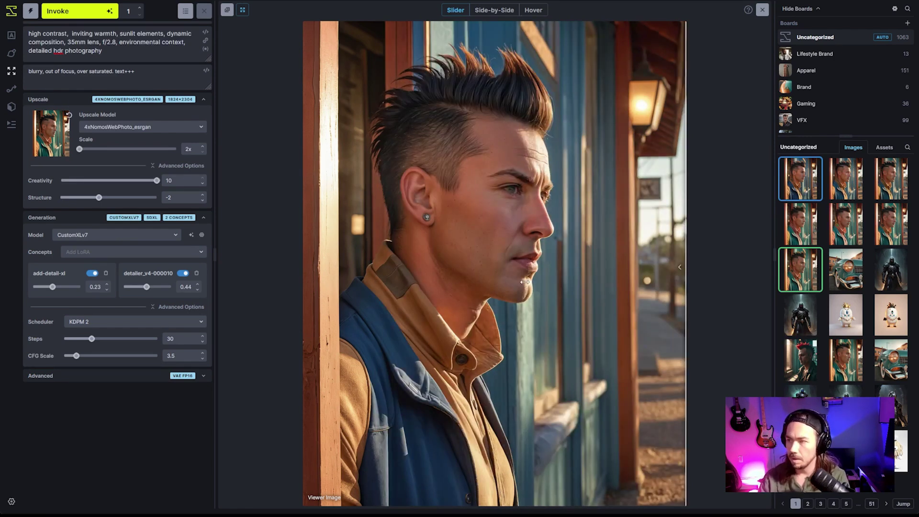
left_click(762, 10)
- Recall the prompts of the black-crowned marshmallow character from the gallery
left_click(845, 314)
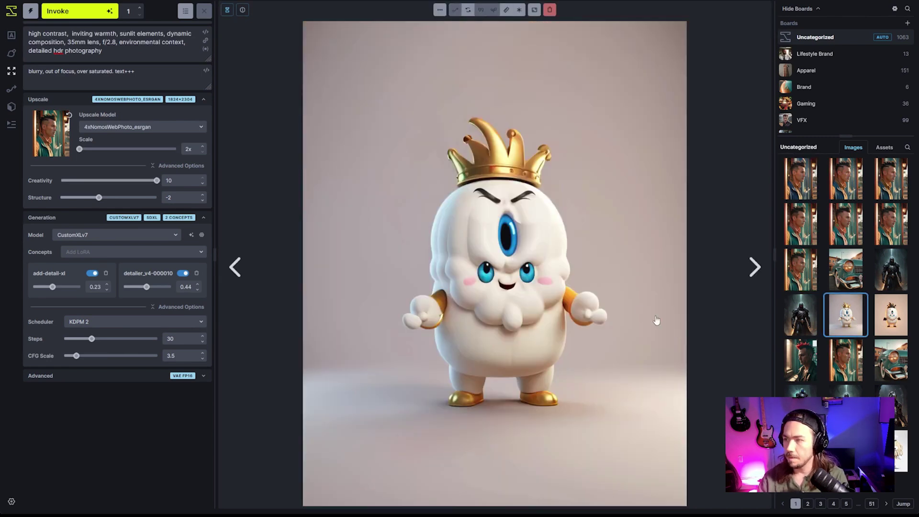
key("Right")
left_click(845, 327)
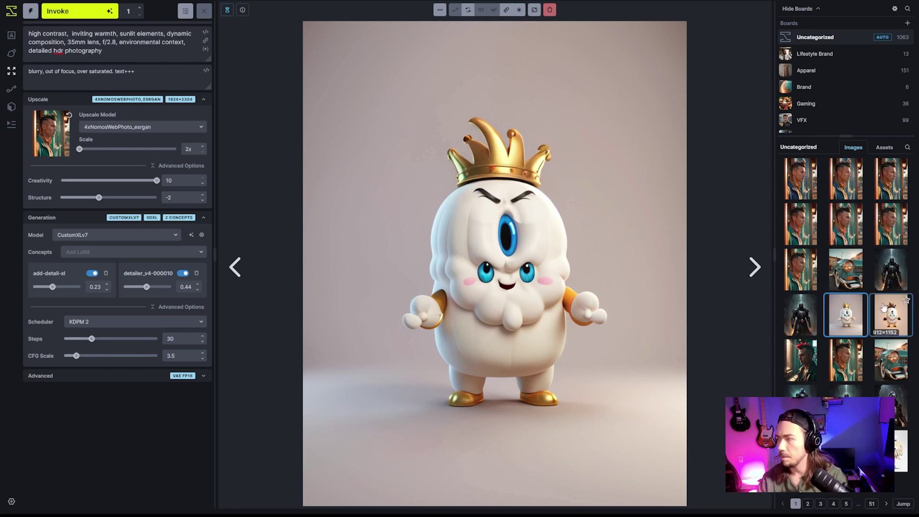
left_click(753, 267)
left_click(481, 11)
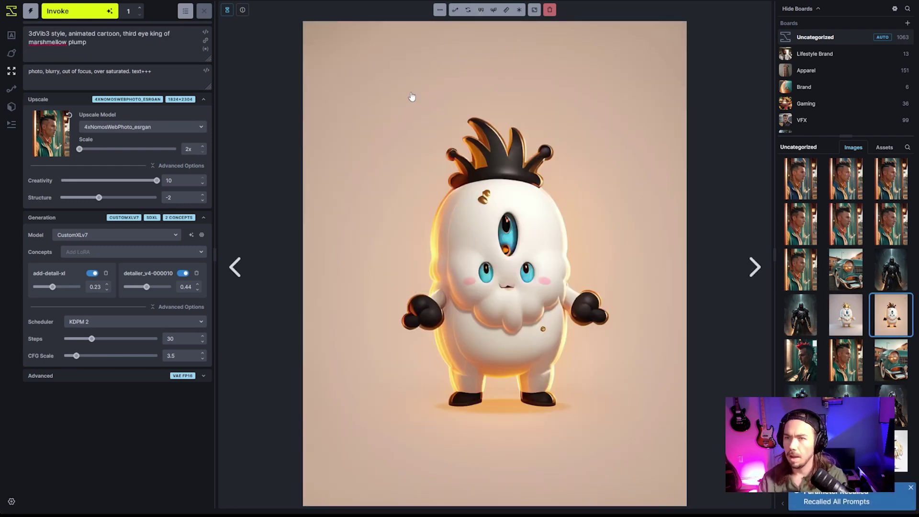
- Replace the detailer_v4-000010 and add-detail-xl concepts with the 3dvib3 concept
left_click(196, 273)
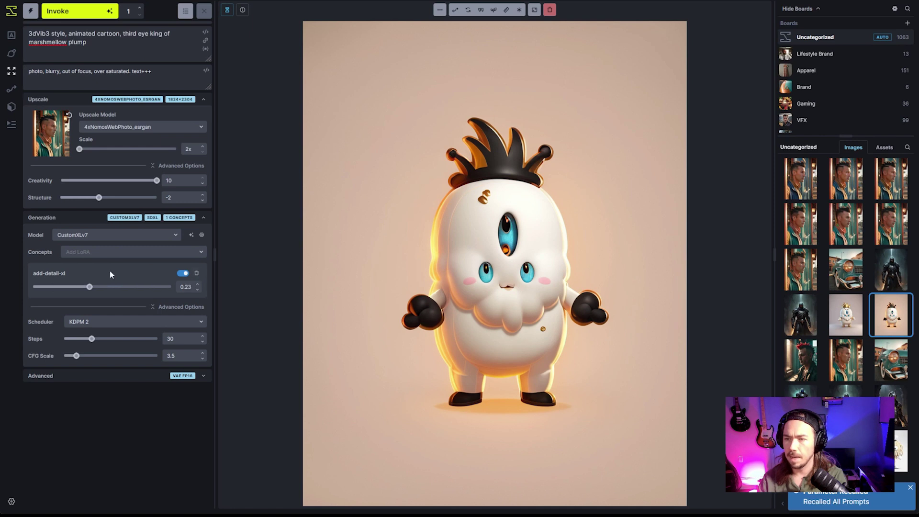
left_click(202, 272)
left_click(154, 252)
left_click(144, 279)
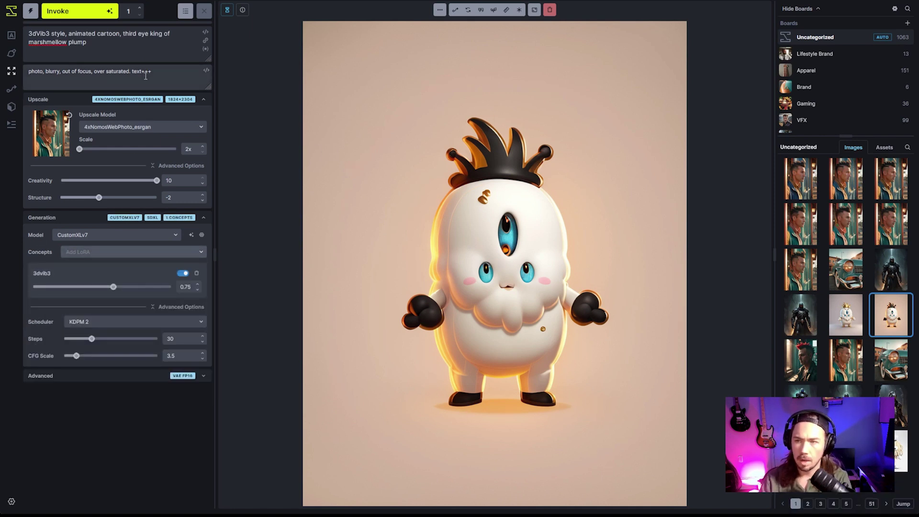
- Set the gold-crowned marshmallow character as the upscale input and upscale it with creativity 6 and structure 0
left_click_drag(383, 201, 490, 320)
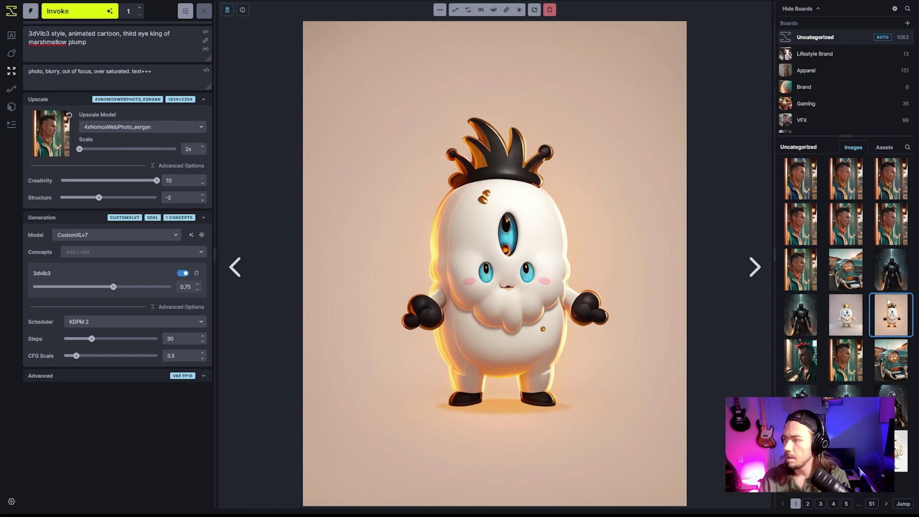
key("Left")
left_click_drag(521, 244, 51, 133)
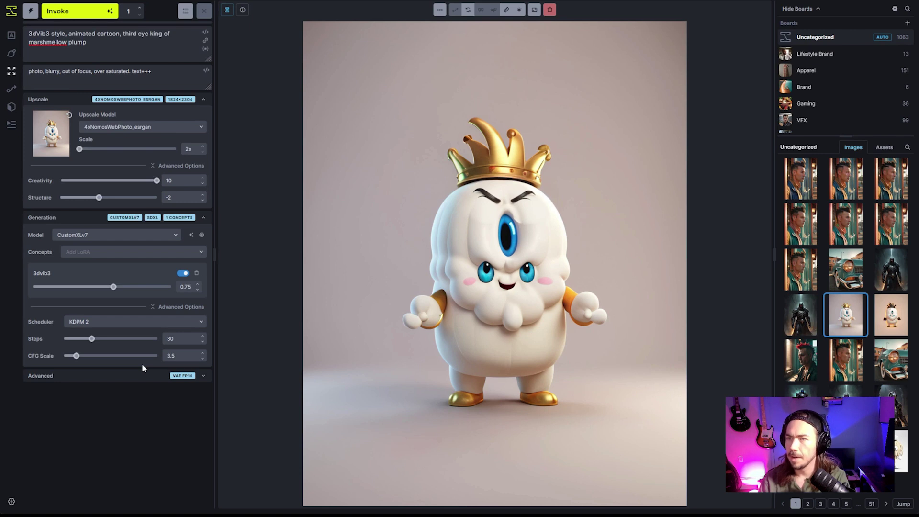
left_click_drag(133, 181, 139, 186)
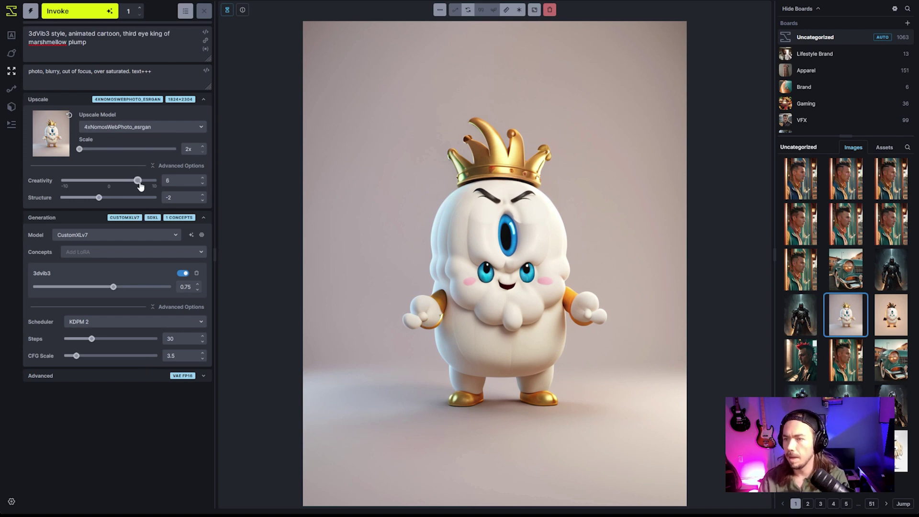
left_click(110, 202)
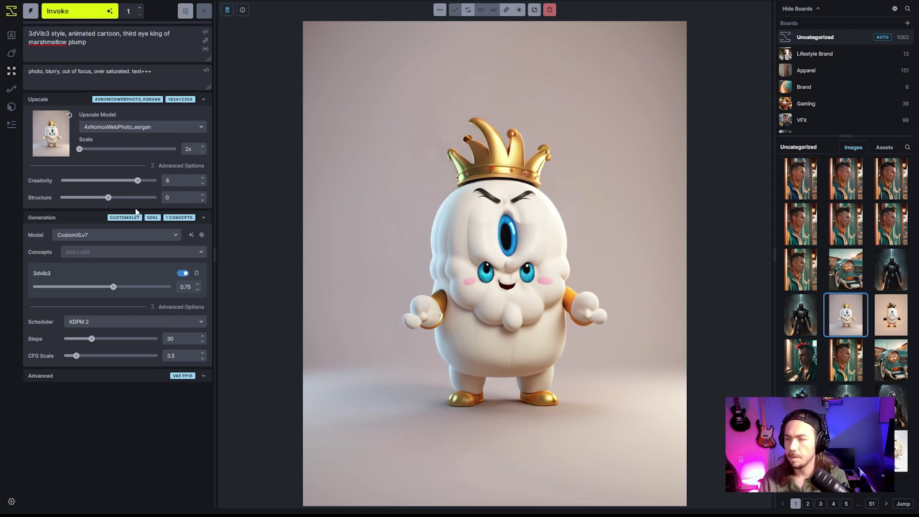
left_click(76, 10)
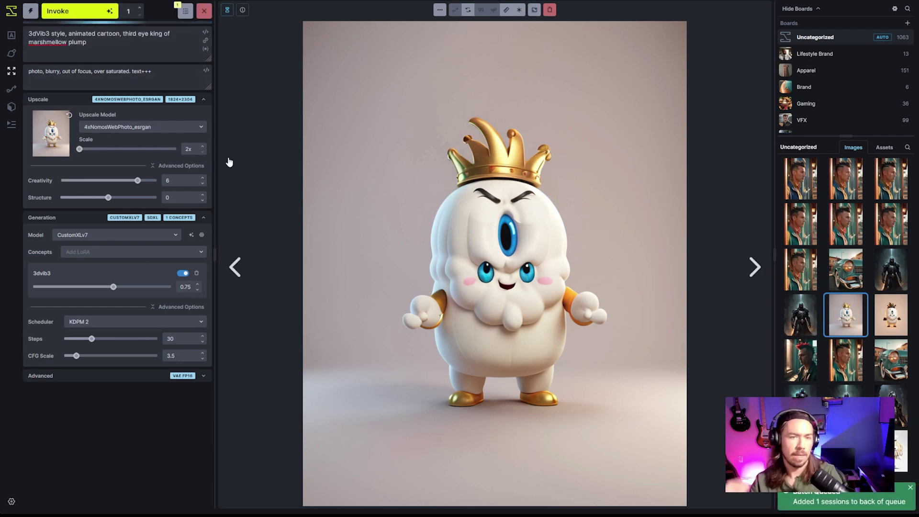
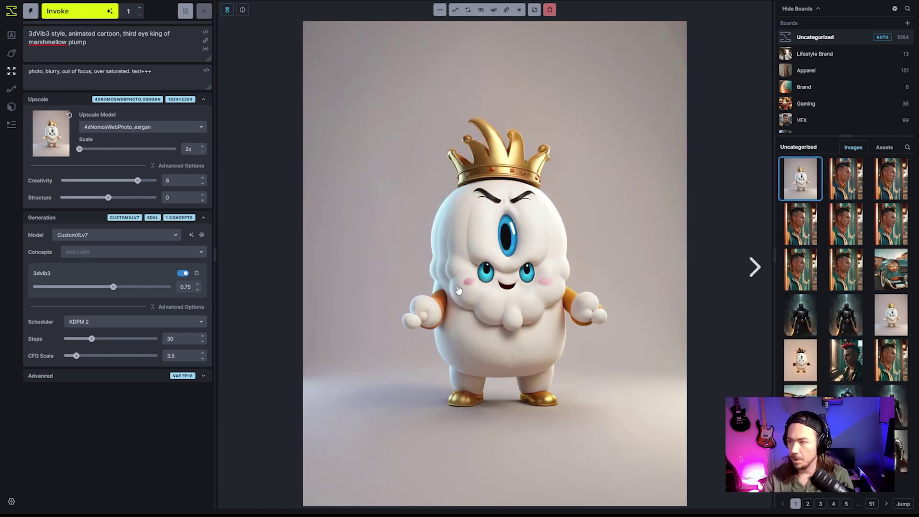
- Compare the upscaled marshmallow king with its source image using the slider comparison
left_click(893, 321, "alt")
left_click_drag(495, 267, 352, 395)
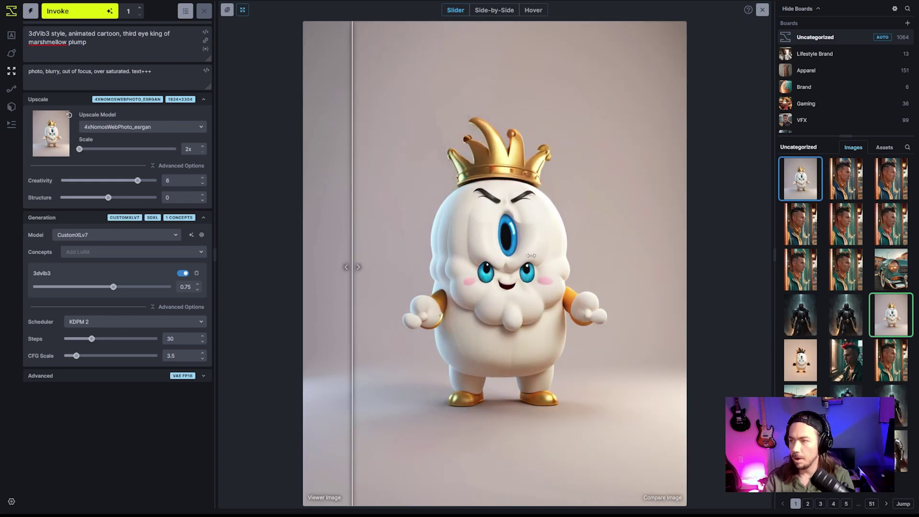
left_click_drag(353, 263, 632, 148)
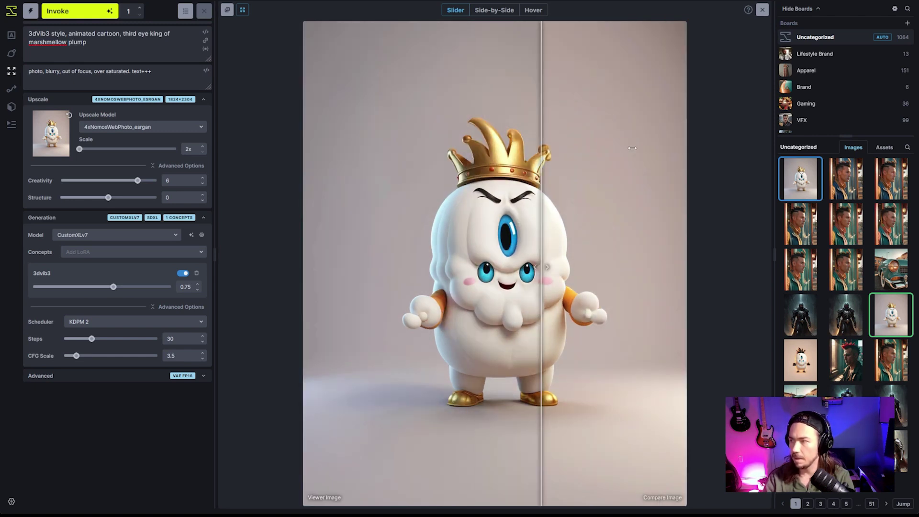
left_click(761, 10)
- Open the upscaled marshmallow king in a new tab and examine the crown, face, body and shoes at full size
right_click(521, 165)
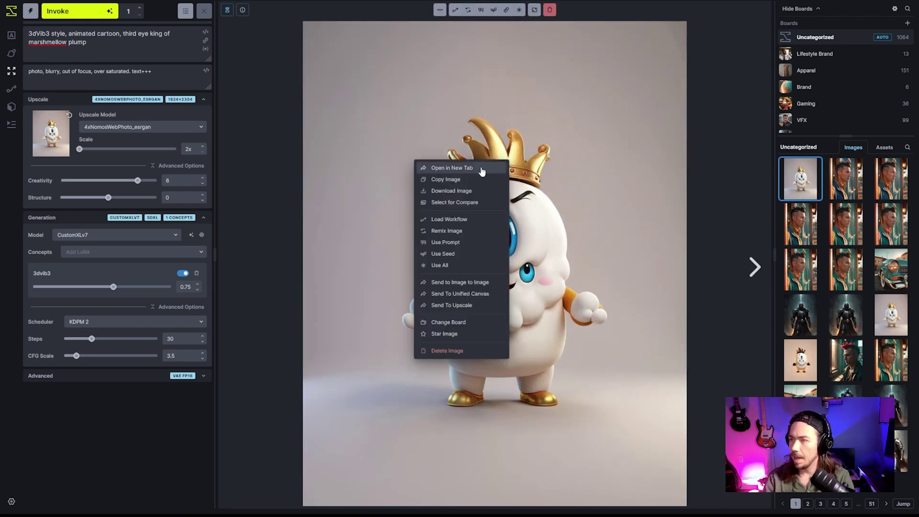
left_click(482, 171)
left_click(489, 224)
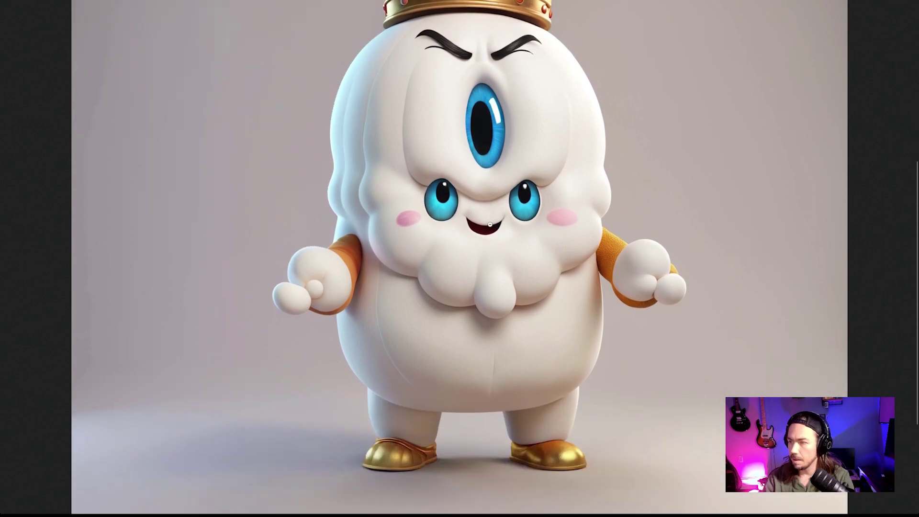
scroll(490, 224, "down", 2)
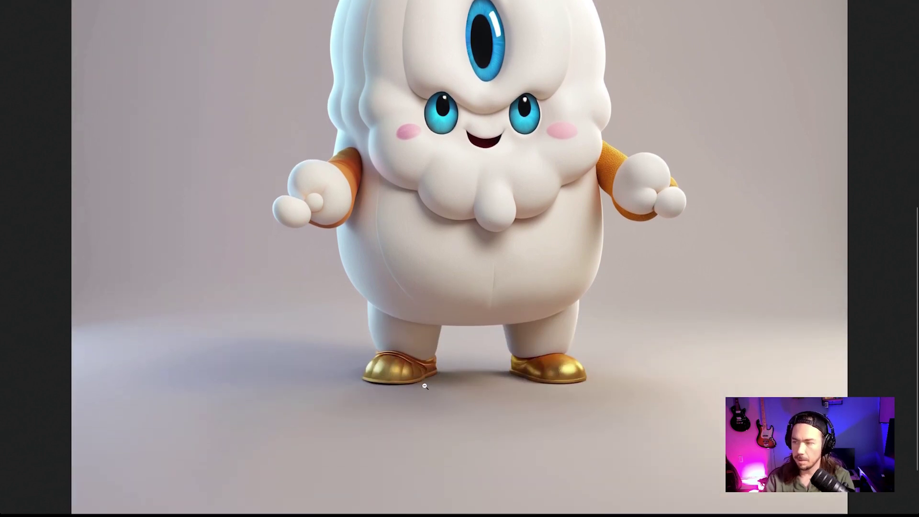
scroll(517, 395, "up", 6)
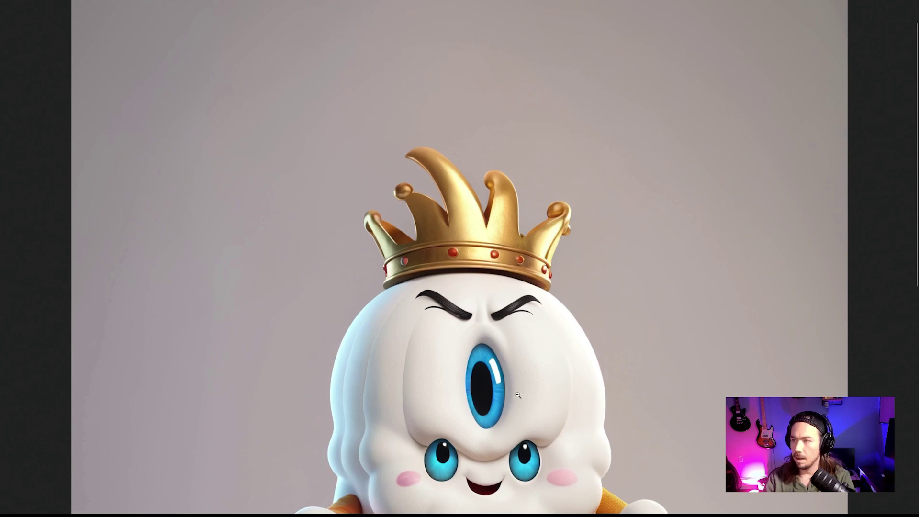
scroll(517, 395, "down", 2)
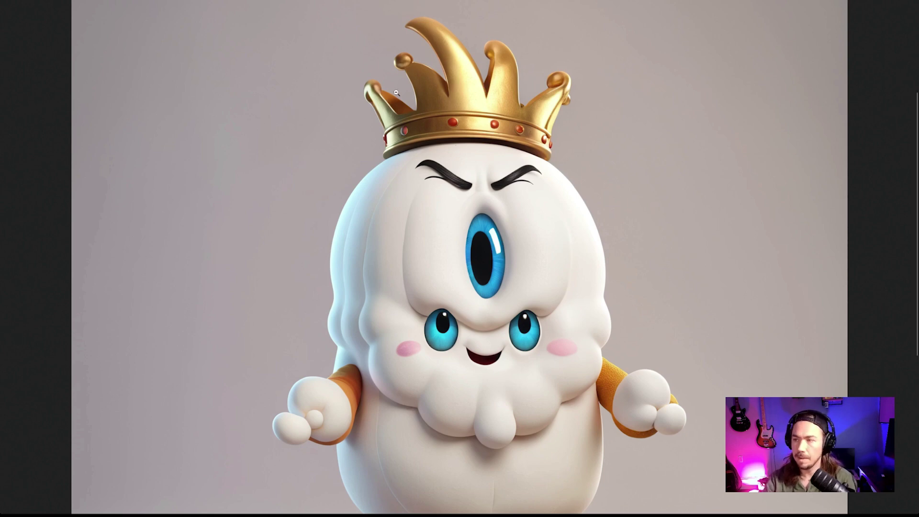
scroll(630, 322, "up", 3)
scroll(493, 286, "down", 8)
scroll(493, 286, "up", 8)
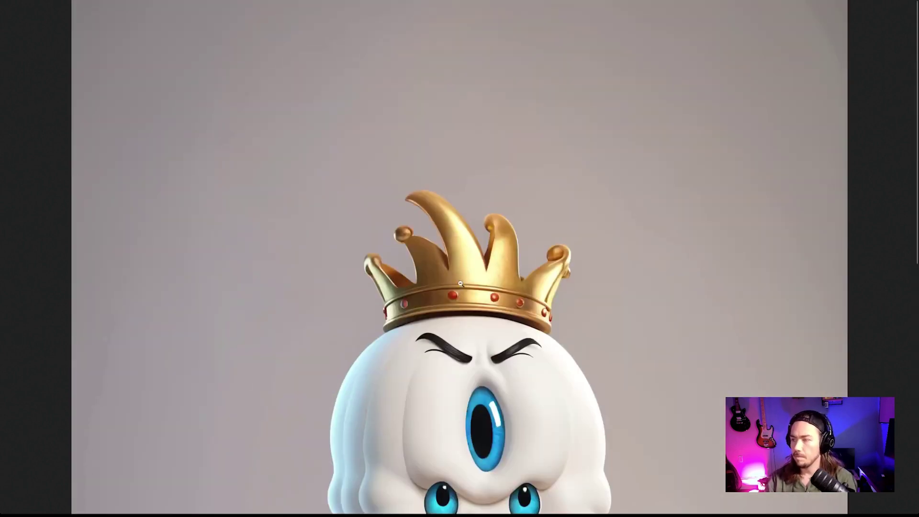
scroll(461, 284, "down", 8)
scroll(444, 283, "up", 8)
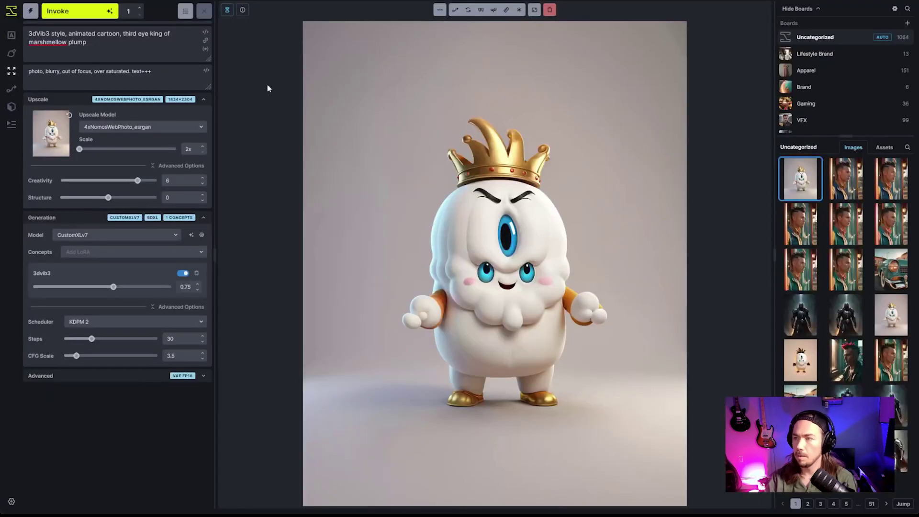
- Load the upscaled marshmallow king's workflow into the workflow editor and inspect the Tiled Multi-Diffusion Denoise Latents node's settings
left_click(456, 10)
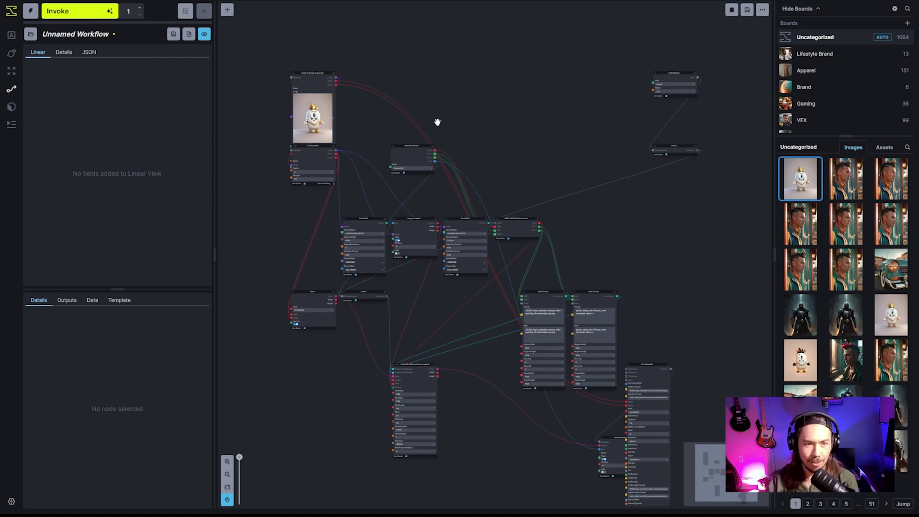
left_click_drag(437, 123, 421, 31)
scroll(511, 140, "up", 1)
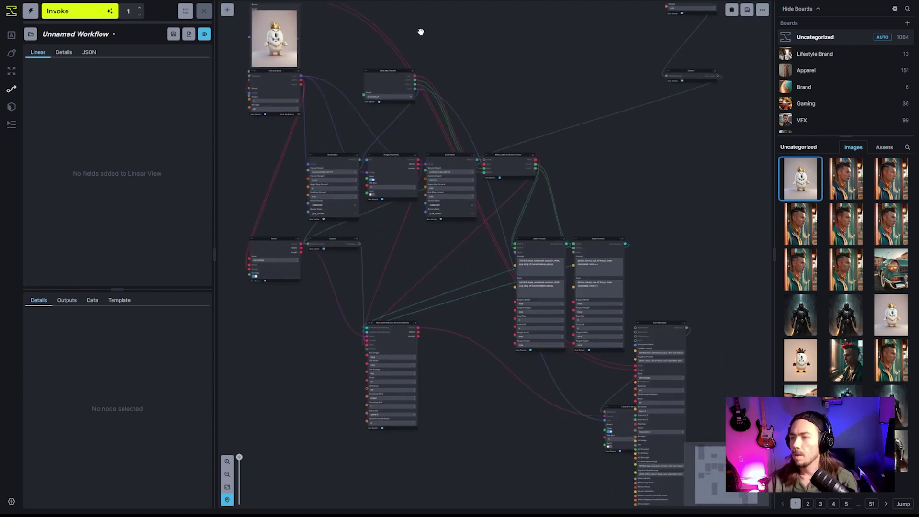
scroll(468, 320, "up", 5)
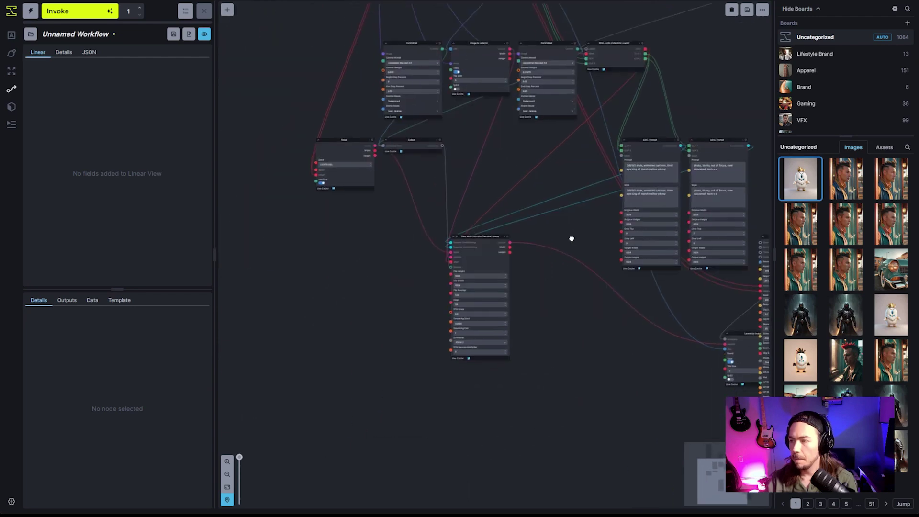
left_click(471, 314)
scroll(470, 314, "up", 4)
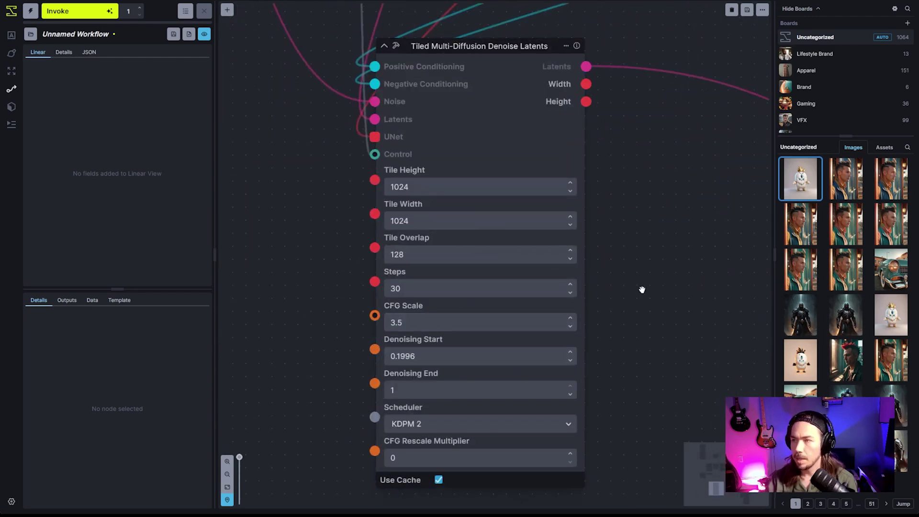
scroll(513, 148, "down", 6)
scroll(528, 158, "up", 3)
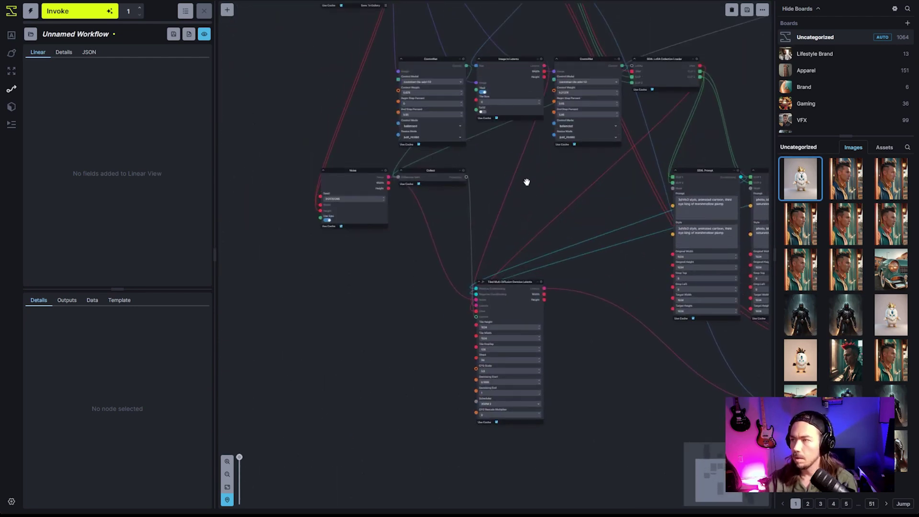
- Move both ControlNet nodes beside the Tiled Multi-Diffusion Denoise Latents node and place the Collect node beneath them
scroll(527, 180, "down", 1)
left_click_drag(570, 130, 425, 264)
scroll(491, 173, "down", 1)
left_click(443, 89)
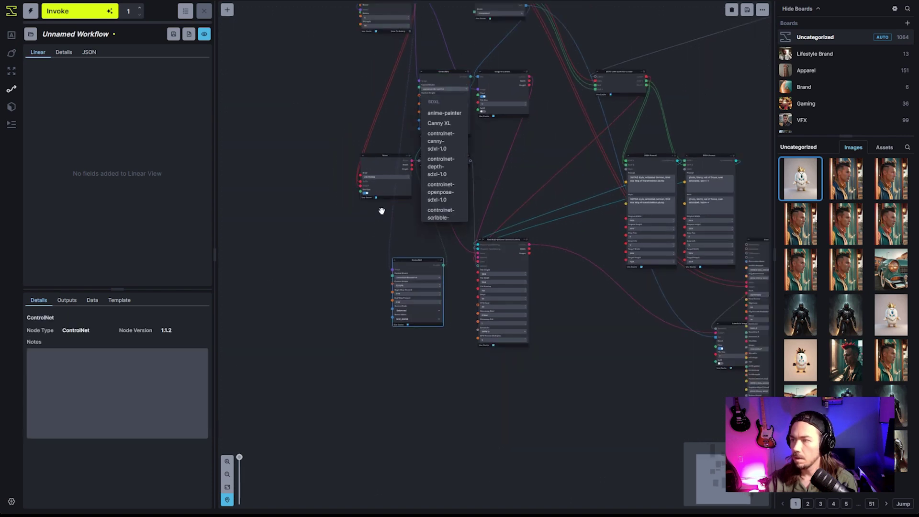
left_click(379, 207)
left_click_drag(454, 74, 357, 286)
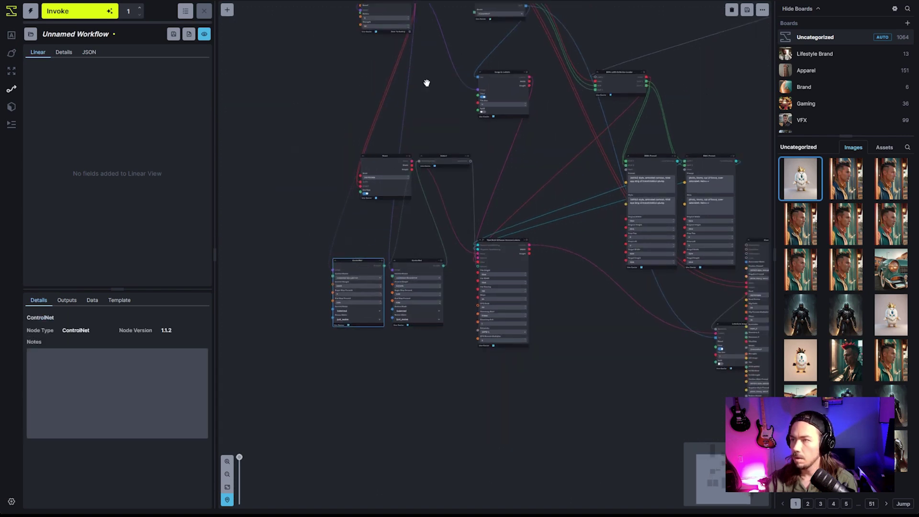
left_click_drag(426, 82, 432, 380)
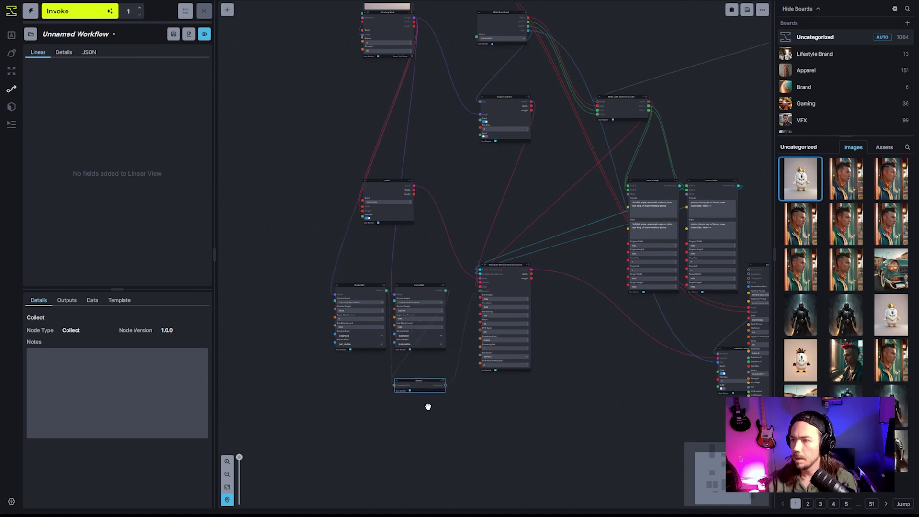
left_click_drag(402, 202, 384, 242)
scroll(434, 118, "up", 2)
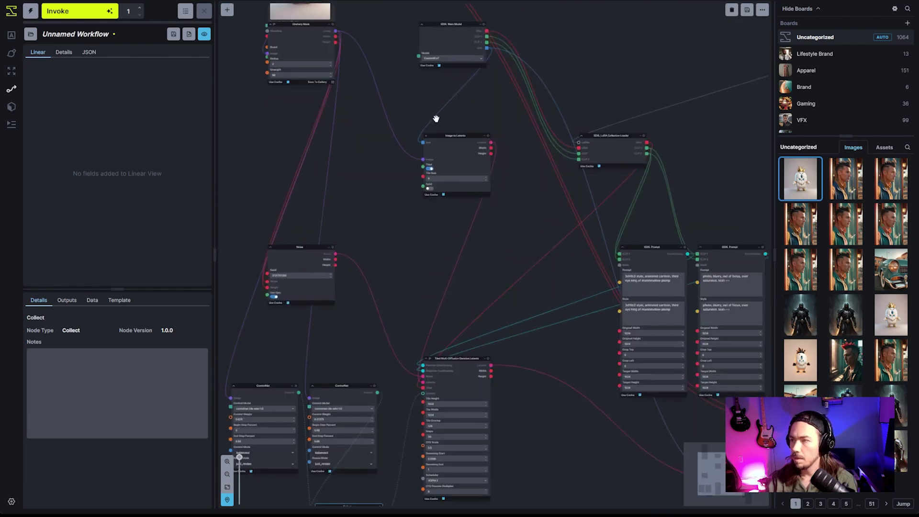
- Move the Image-to-Image (Autoscale) node down beside the two ControlNet nodes
scroll(505, 211, "up", 2)
scroll(549, 245, "up", 2)
left_click_drag(549, 245, 542, 220)
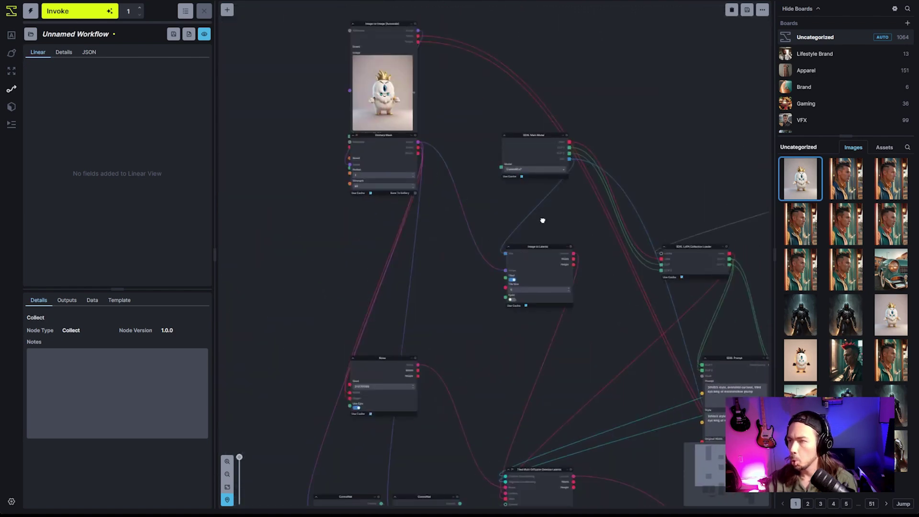
left_click_drag(369, 43, 270, 326)
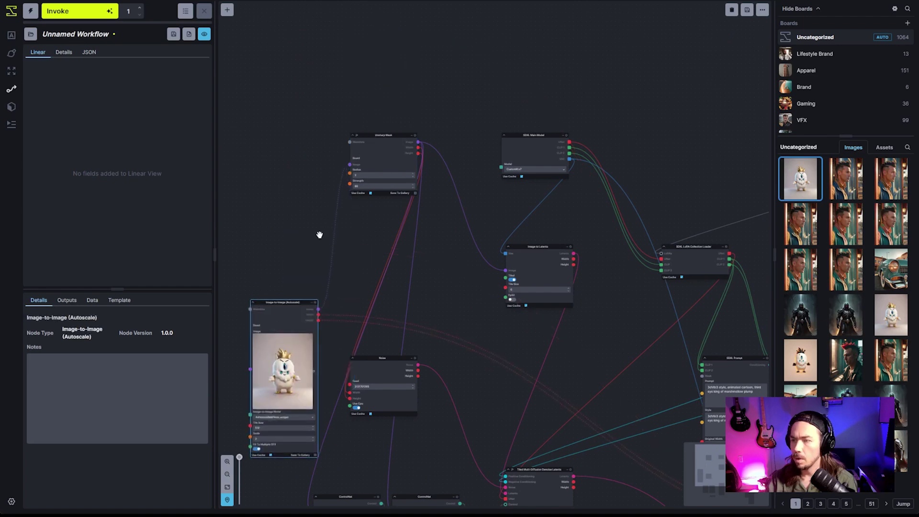
left_click_drag(323, 221, 337, 301)
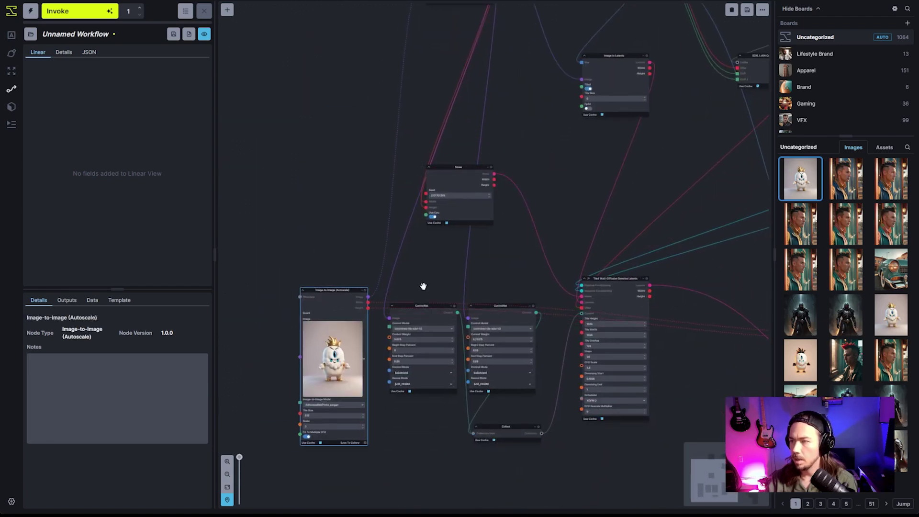
- Set the Scale of the Image-to-Image (Autoscale) node to 16
scroll(579, 199, "down", 3)
left_click_drag(565, 184, 431, 191)
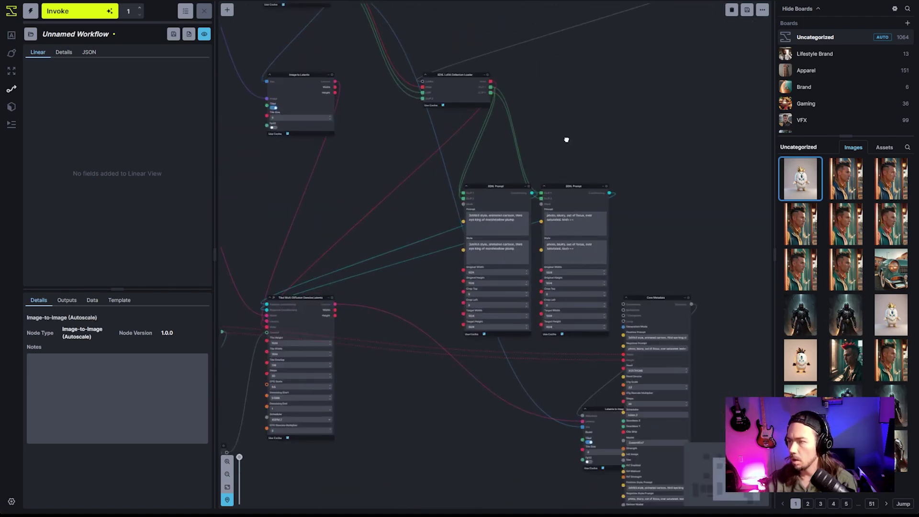
left_click_drag(566, 139, 570, 332)
left_click_drag(475, 234, 599, 76)
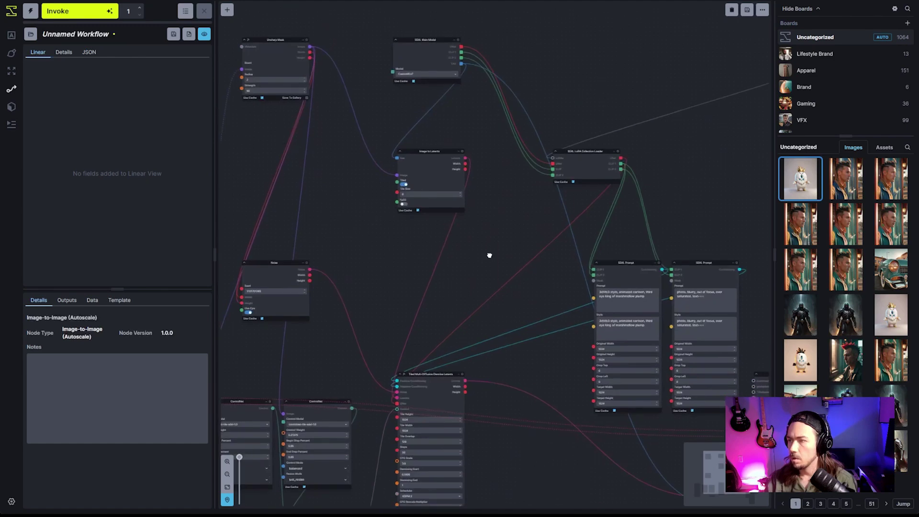
scroll(383, 213, "up", 5)
left_click_drag(420, 133, 433, 35)
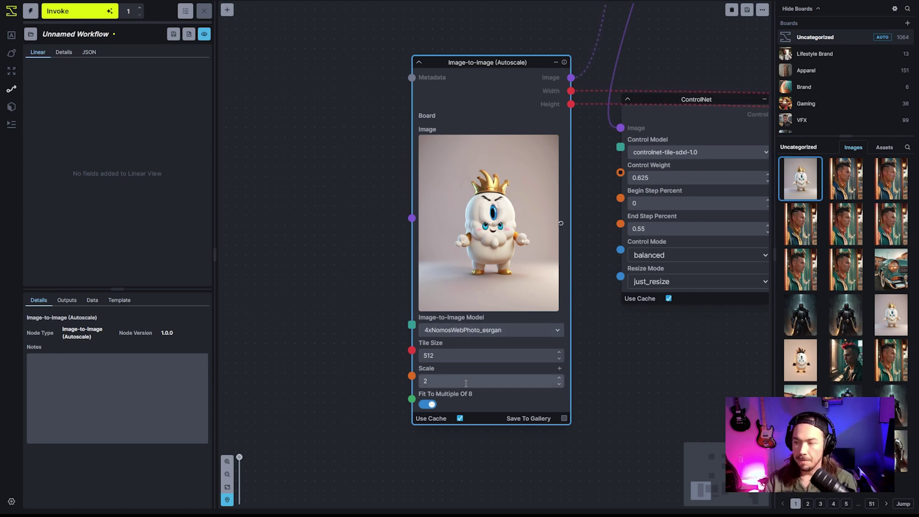
left_click_drag(500, 381, 362, 383)
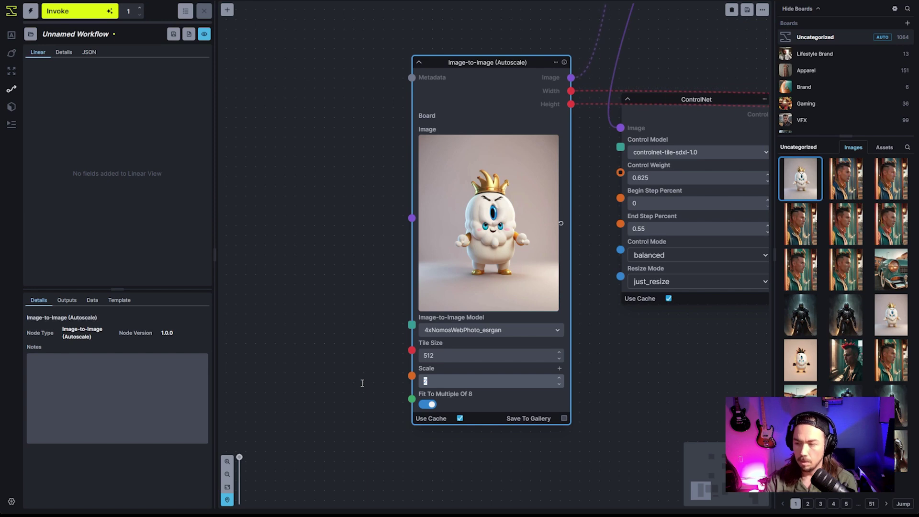
type("16")
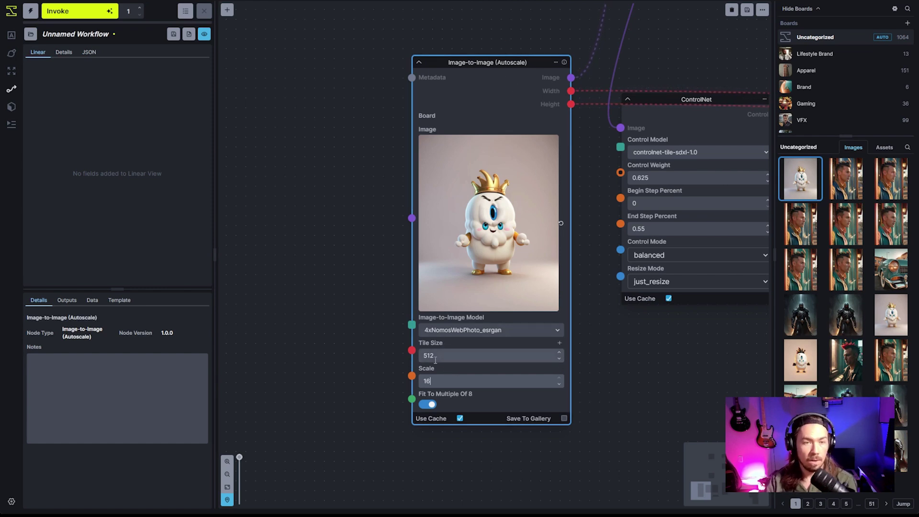
double_click(444, 386)
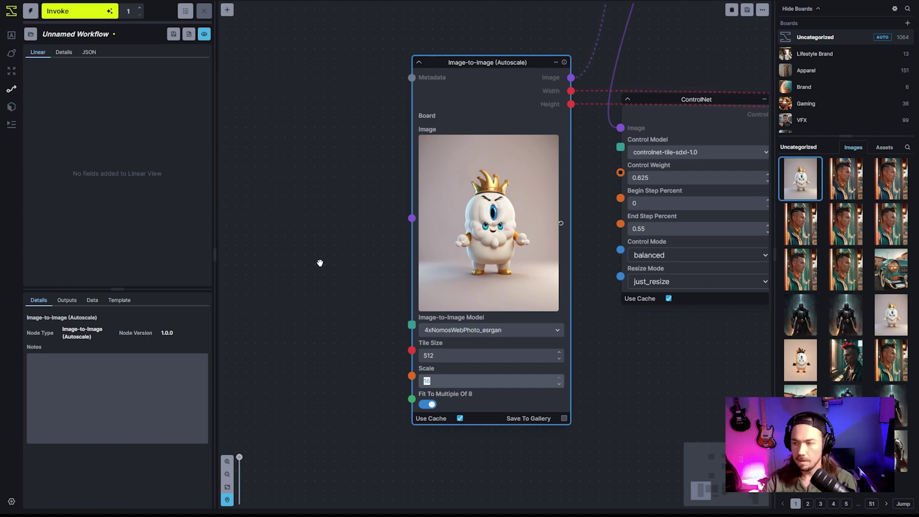
left_click(506, 406)
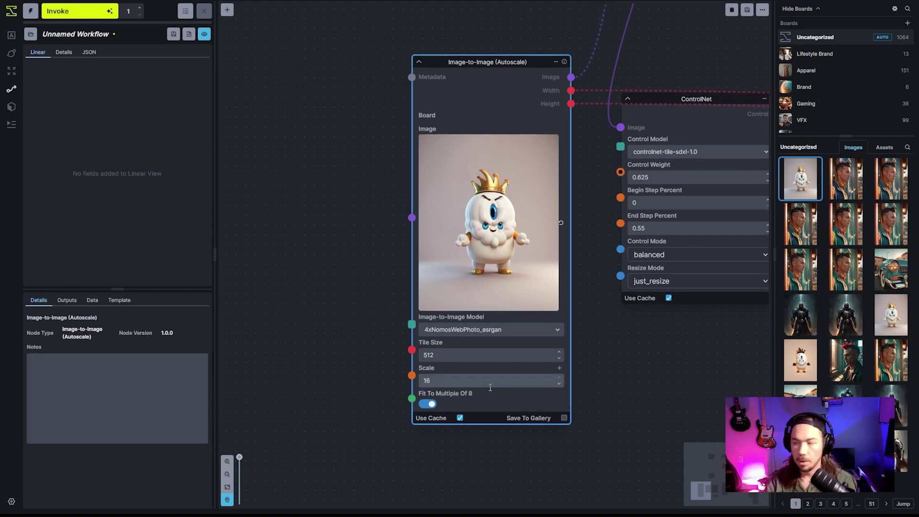
- Move both ControlNet nodes down slightly so they sit clear of the Autoscale node's width and height connections
left_click_drag(621, 331, 507, 395)
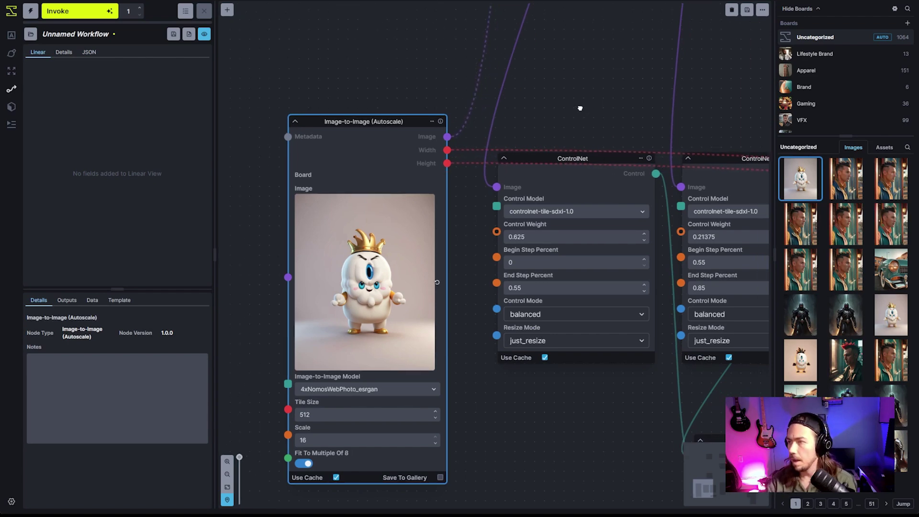
left_click_drag(579, 107, 480, 114)
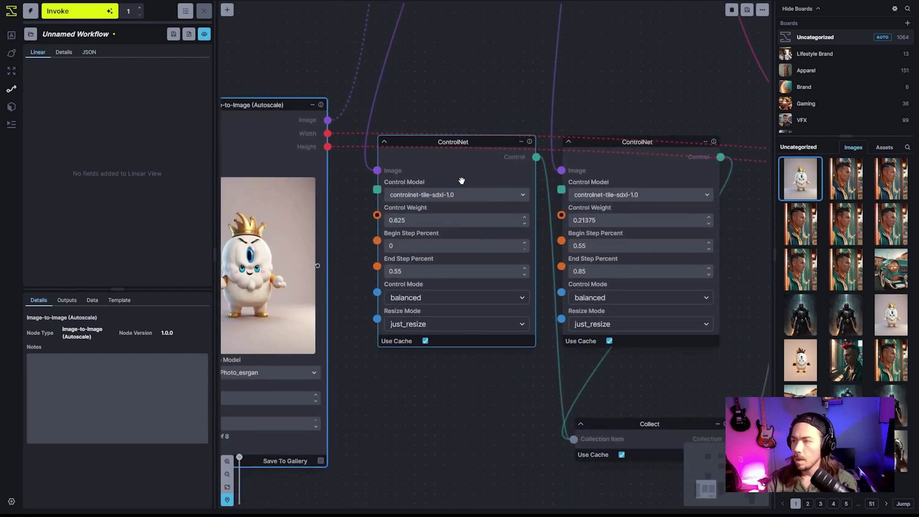
left_click_drag(459, 180, 459, 229)
left_click_drag(620, 165, 621, 214)
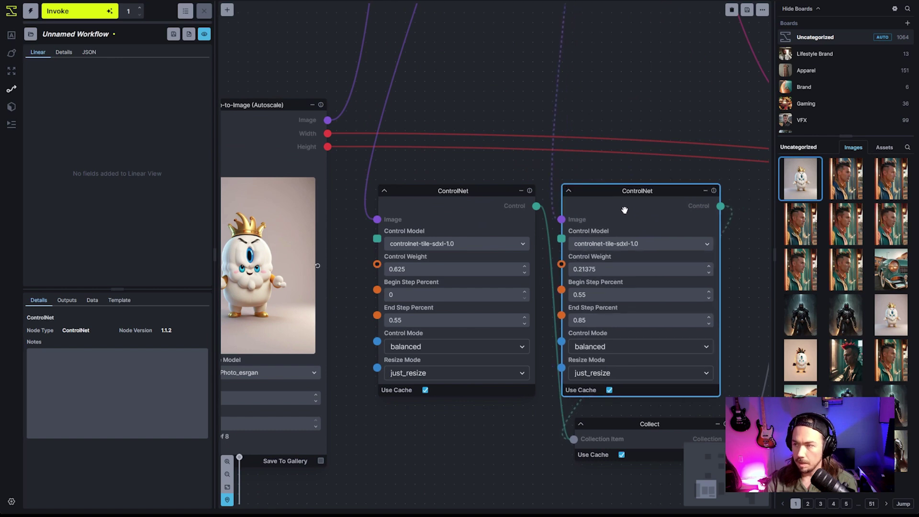
- Examine the Control Weight and the begin and end step percentages of both ControlNet nodes
scroll(489, 188, "down", 3)
left_click(489, 187, "shift")
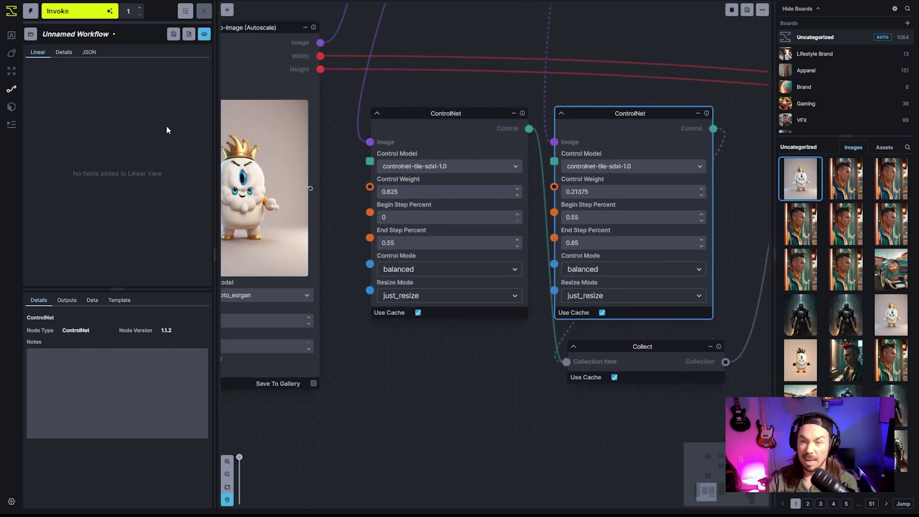
left_click(425, 188)
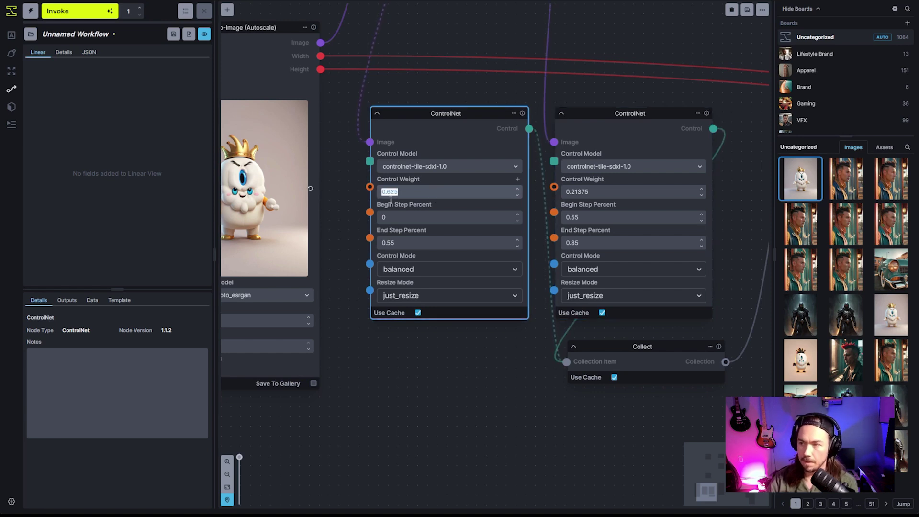
left_click(429, 245)
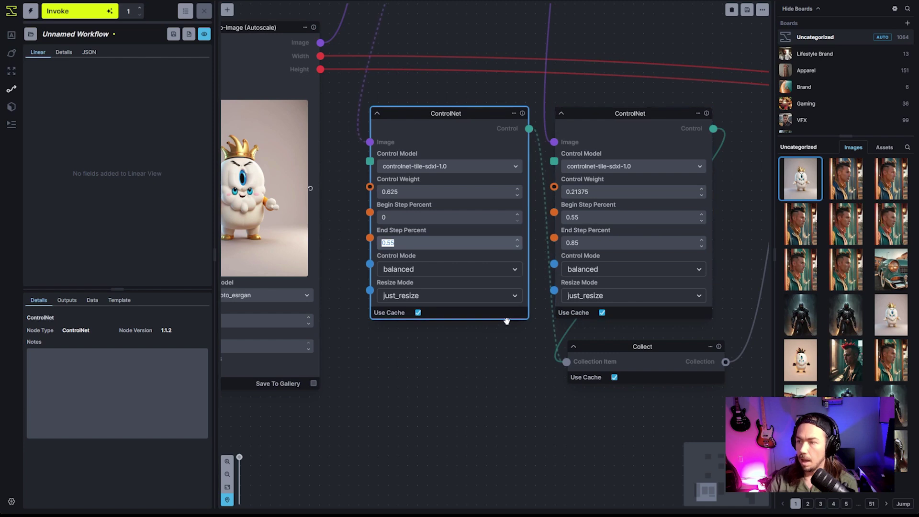
left_click(408, 232)
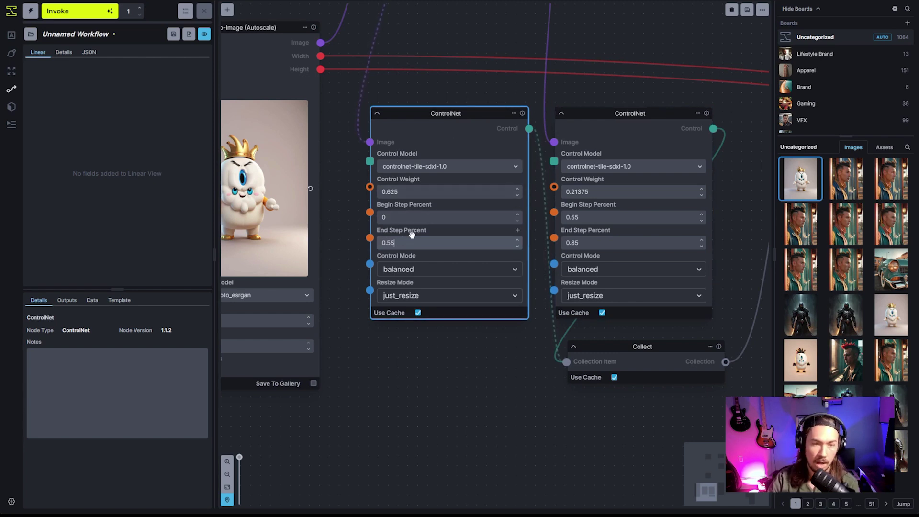
mouse_move(409, 236)
left_mouse_down()
mouse_move(383, 238)
mouse_move(396, 239)
left_mouse_up()
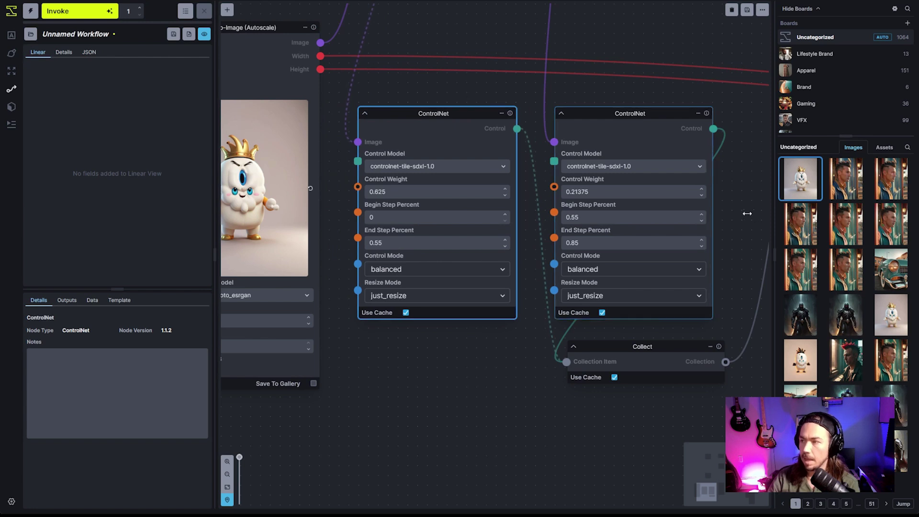
left_click_drag(745, 211, 688, 214)
left_click(576, 191)
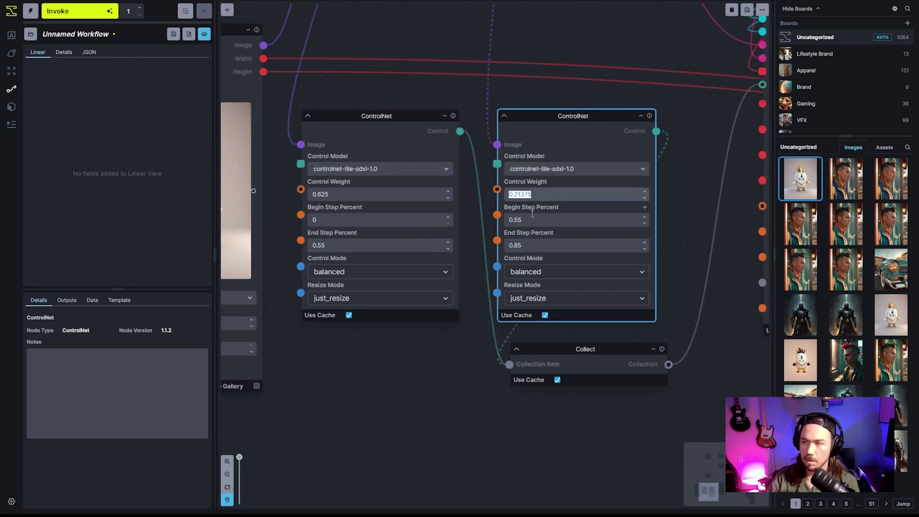
left_click(556, 195)
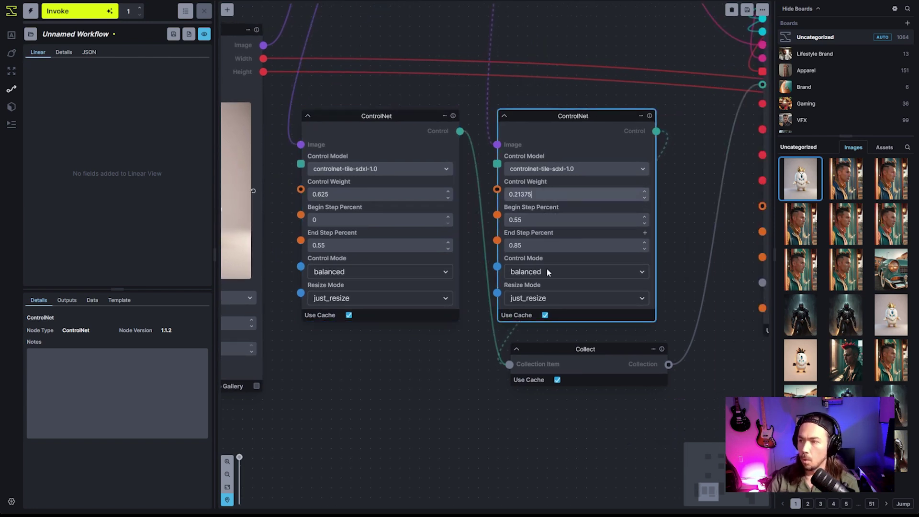
double_click(515, 245)
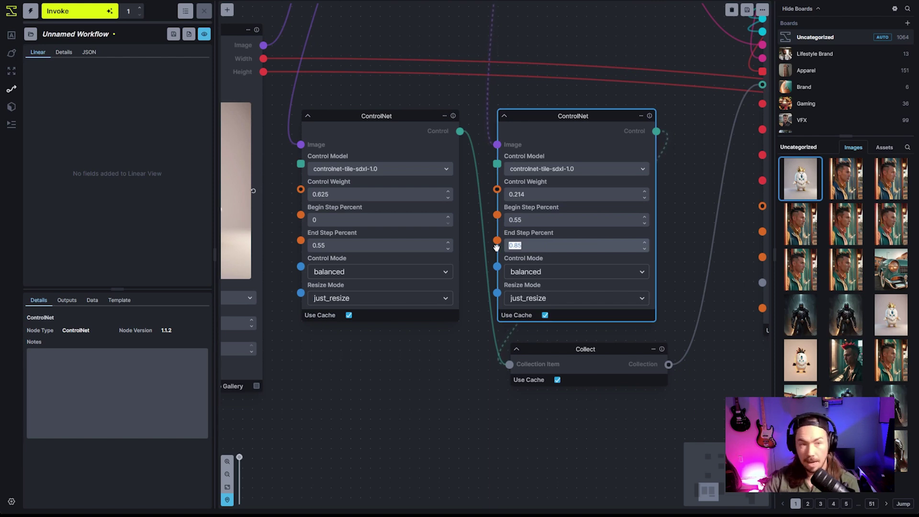
- Rename the Tiled Multi-Diffusion Denoise Latents node to TMDDL
left_click_drag(737, 169, 588, 233)
left_click(566, 226)
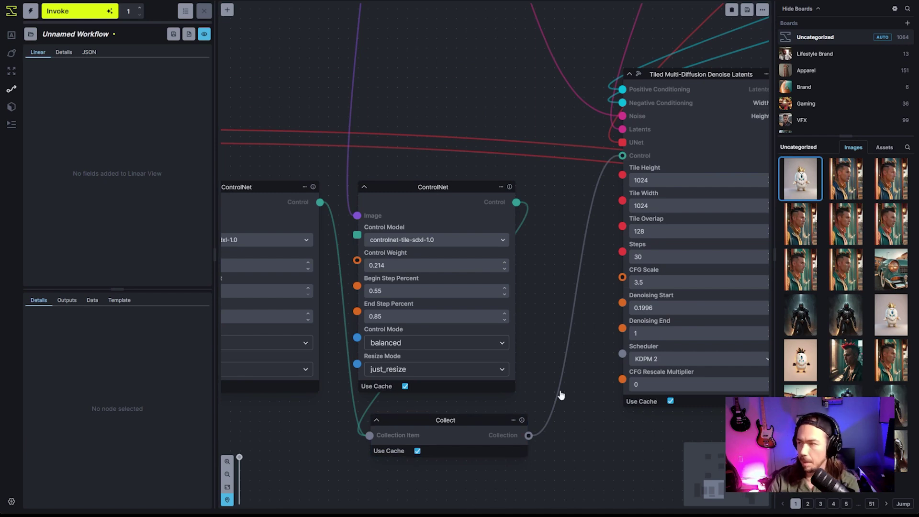
left_click_drag(575, 363, 424, 342)
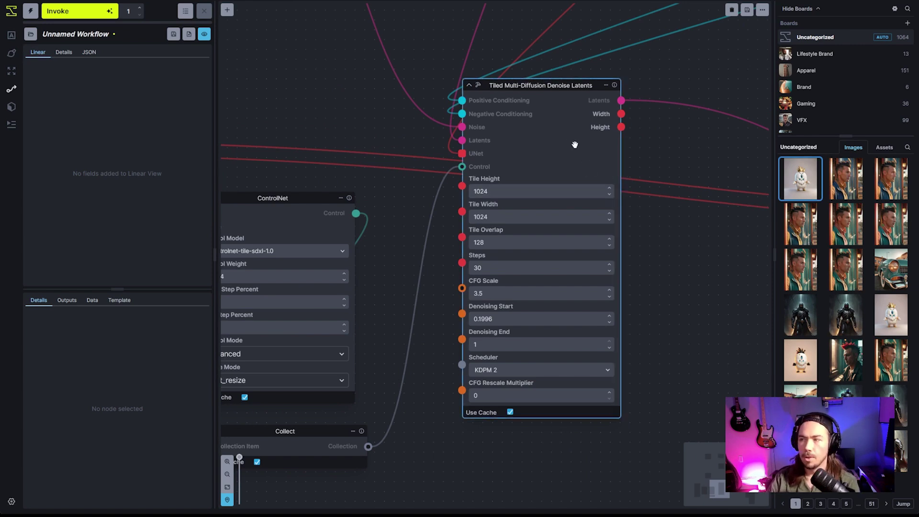
double_click(539, 85)
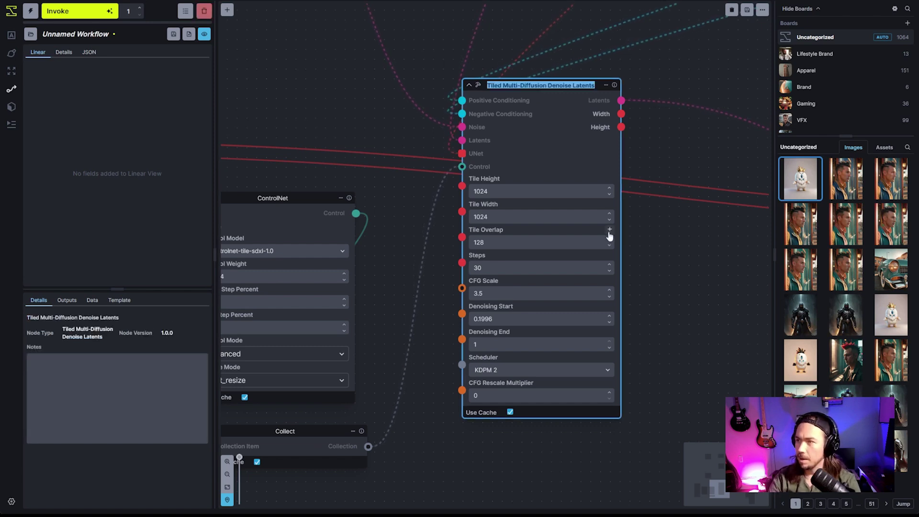
type("TMDDL")
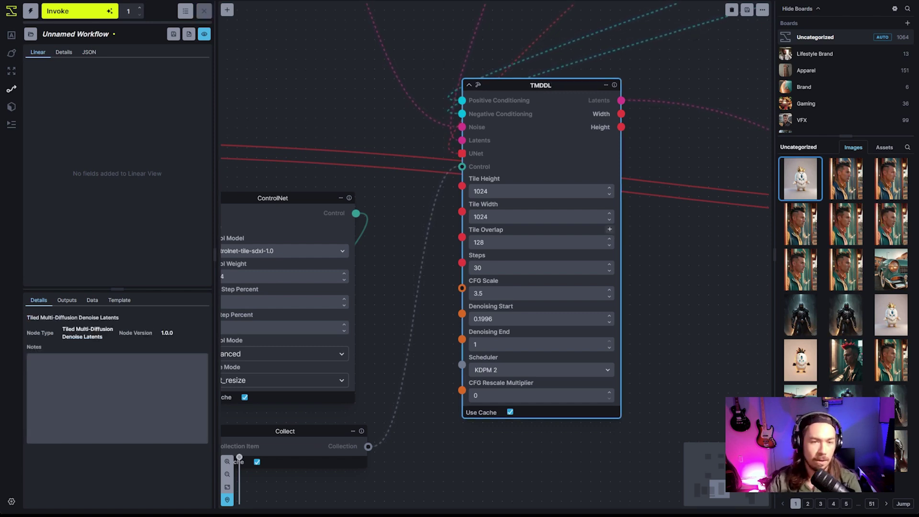
left_click(697, 287)
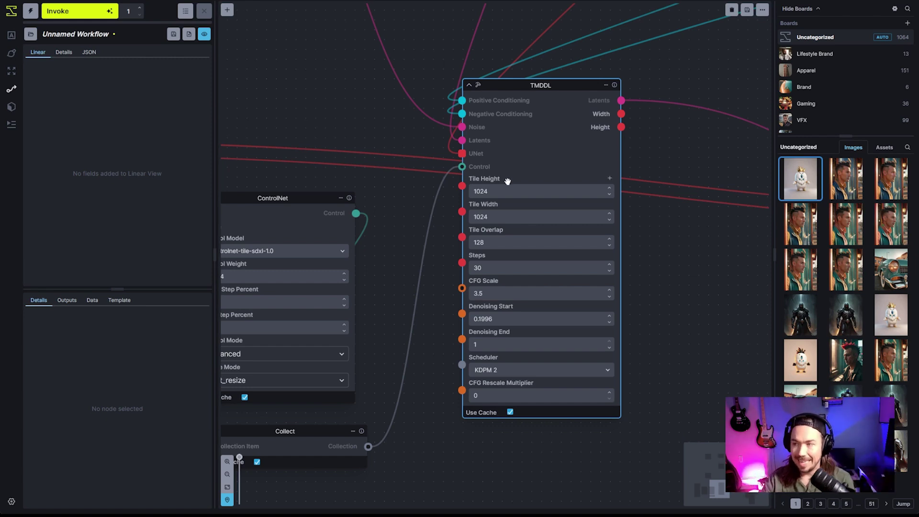
- Set the TMDDL node's Tile Height and Tile Width to 2048
double_click(489, 246)
left_click(489, 247)
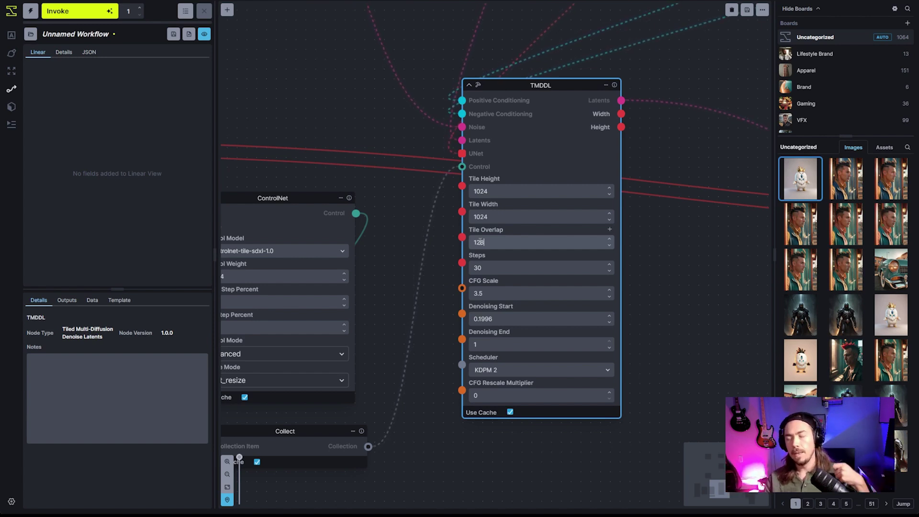
double_click(494, 193)
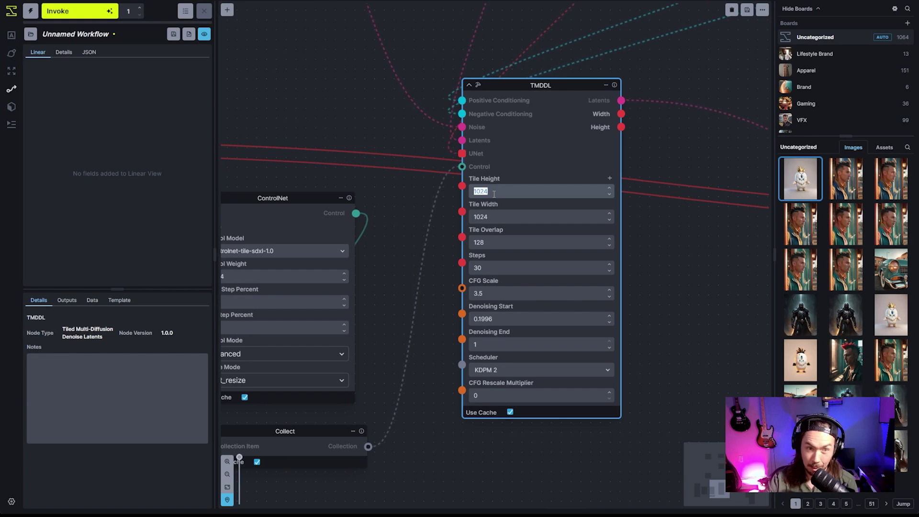
type("2048")
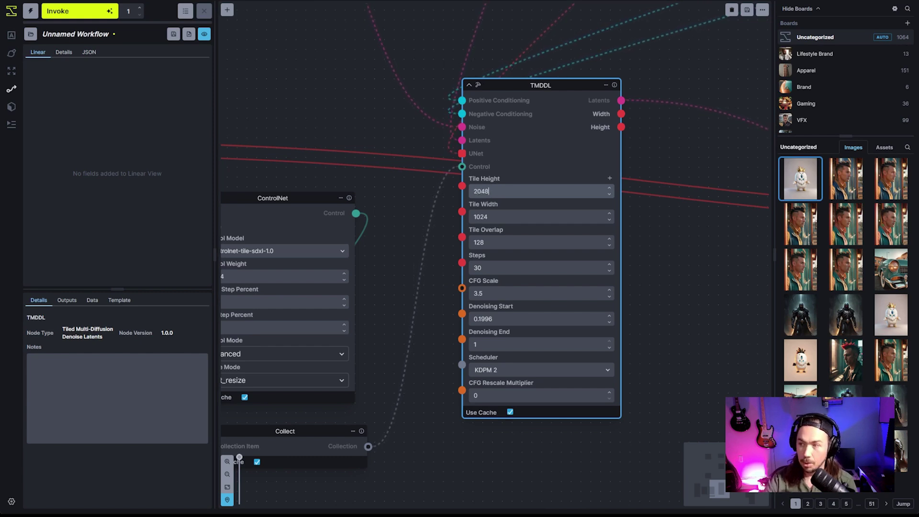
double_click(508, 221)
type("2048")
left_click(695, 340)
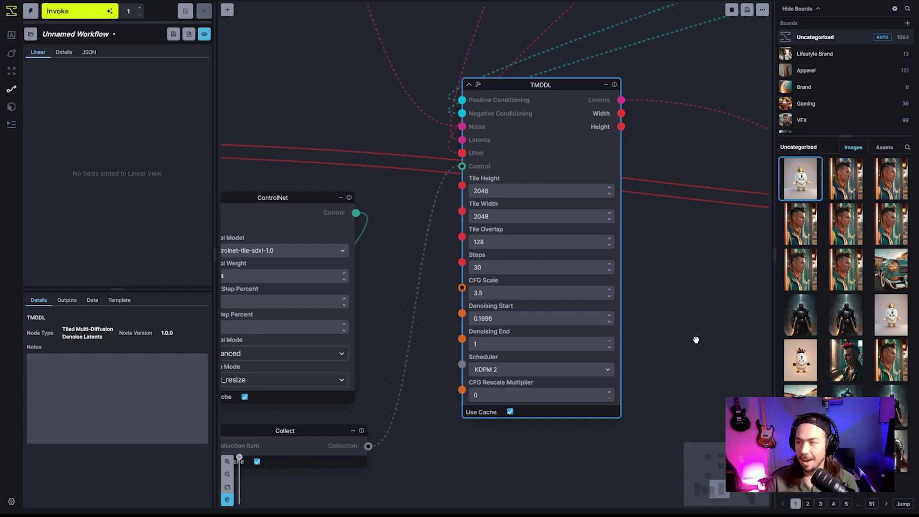
- Set the TMDDL node's Tile Height and Tile Width to 512 and check the Tile Overlap description
left_click(519, 191)
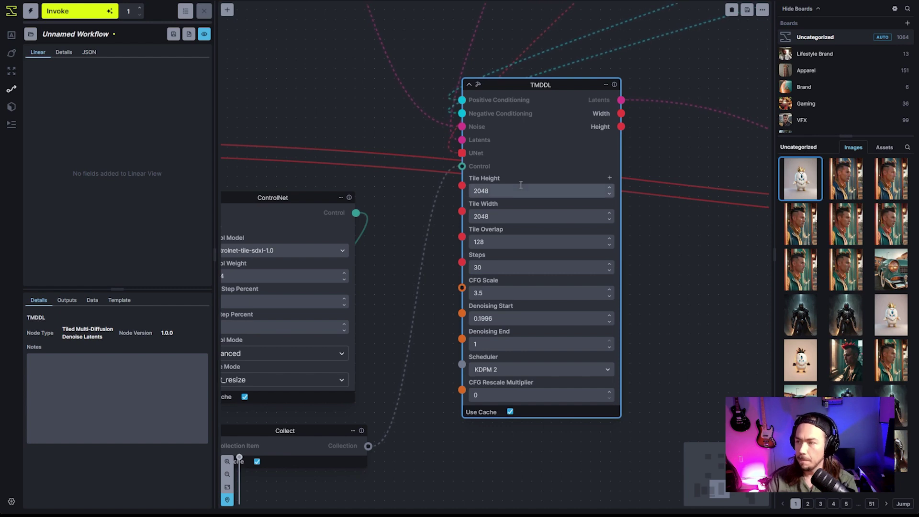
type("512")
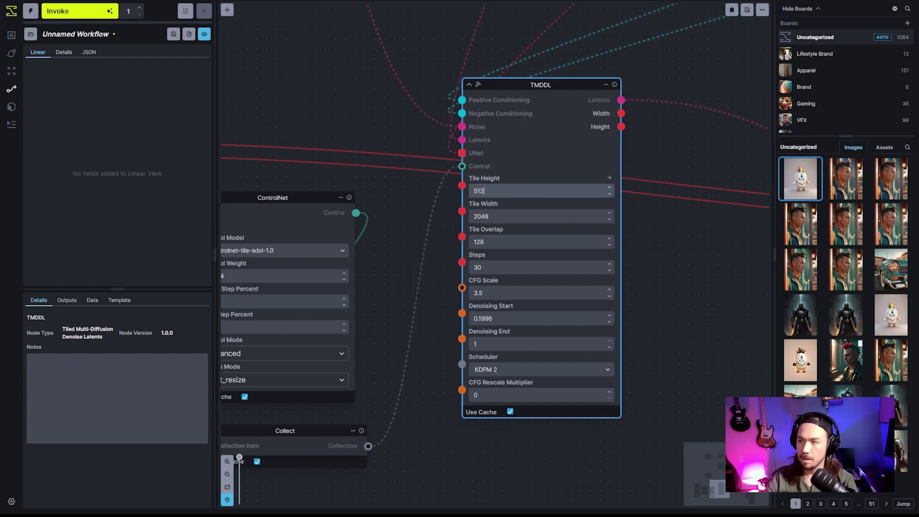
key("Tab")
type("512")
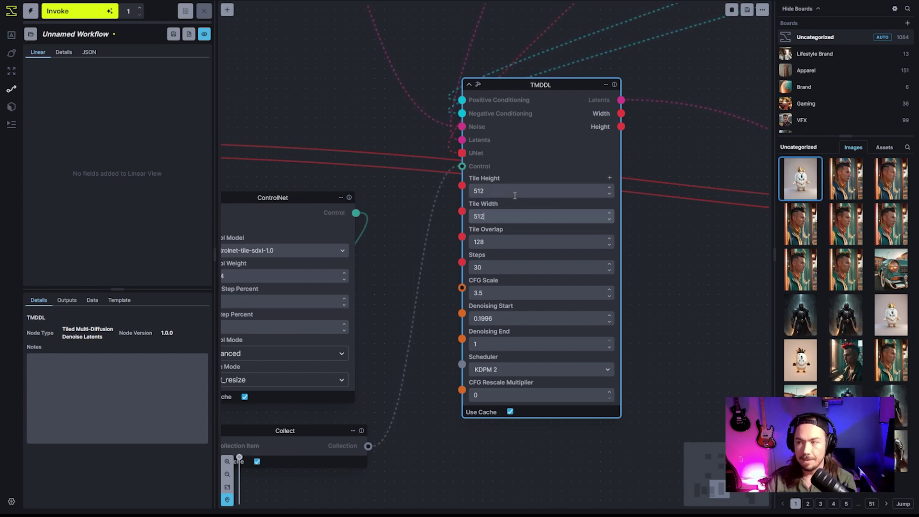
left_click_drag(486, 191, 465, 188)
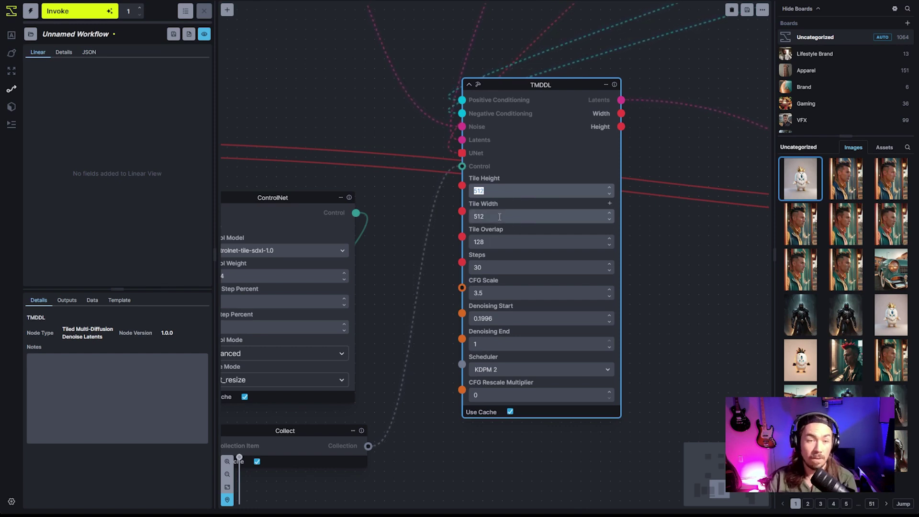
mouse_move(494, 226)
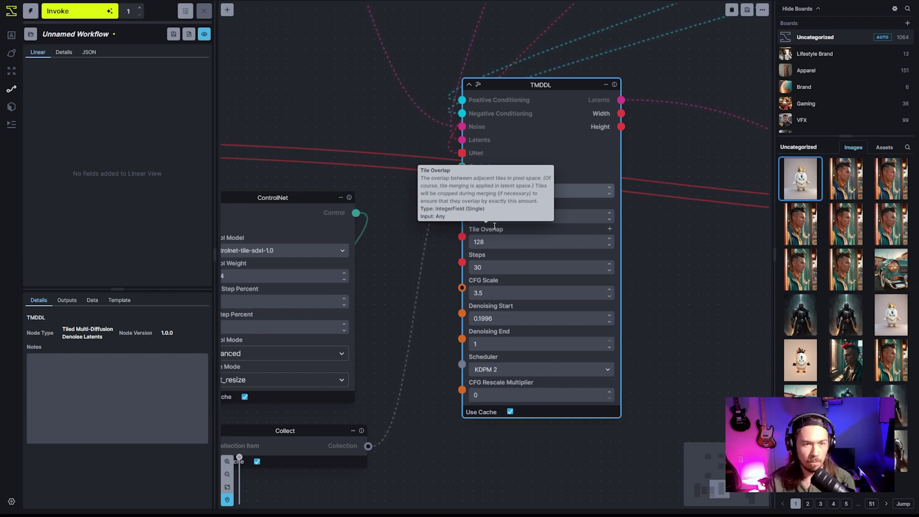
- Set the TMDDL node's Denoising Start to 0.2
left_click(644, 345)
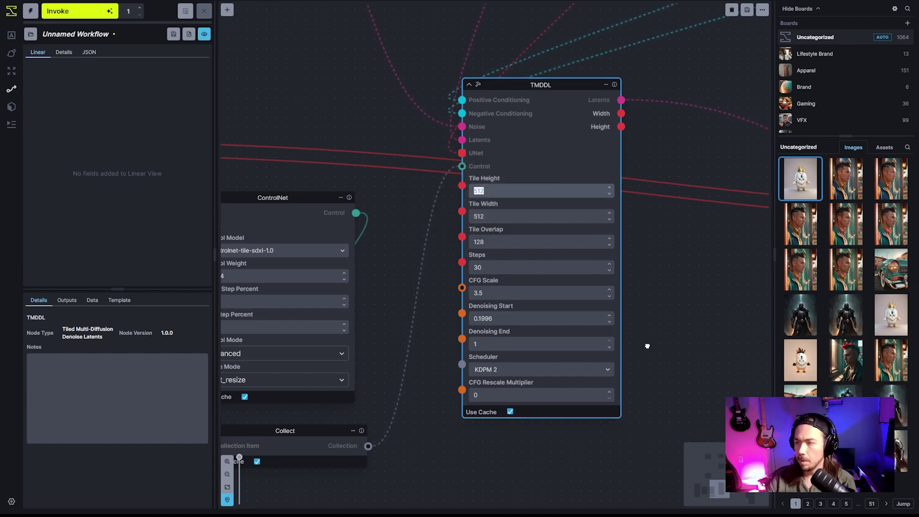
scroll(646, 344, "up", 3)
left_click_drag(646, 344, 627, 286)
scroll(627, 287, "down", 2)
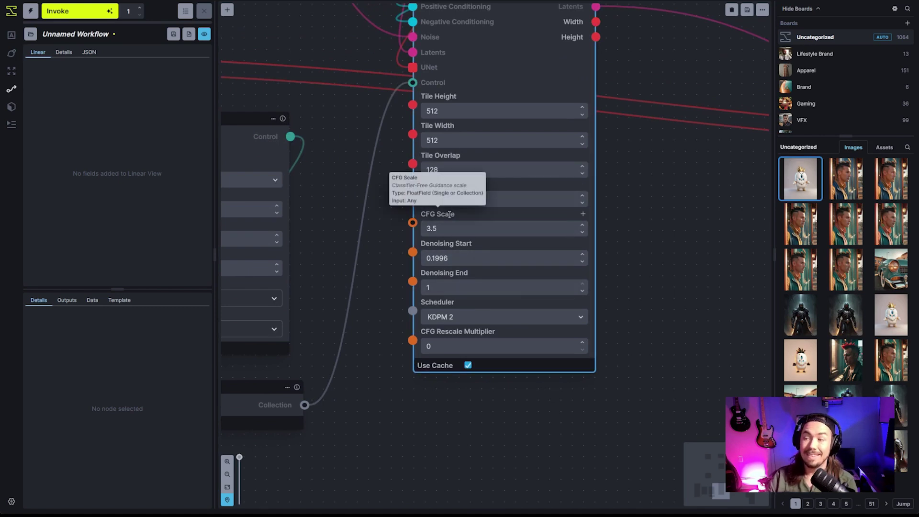
left_click(445, 243)
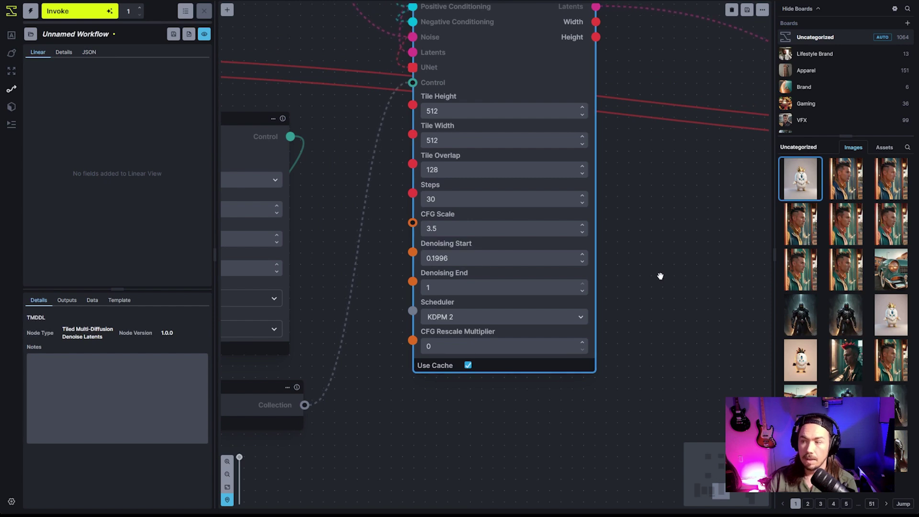
left_click(437, 258)
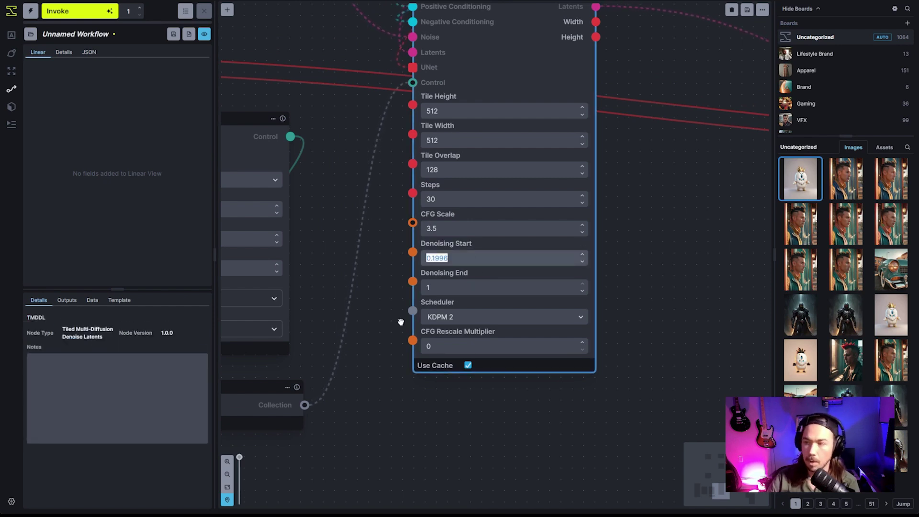
left_click(401, 321)
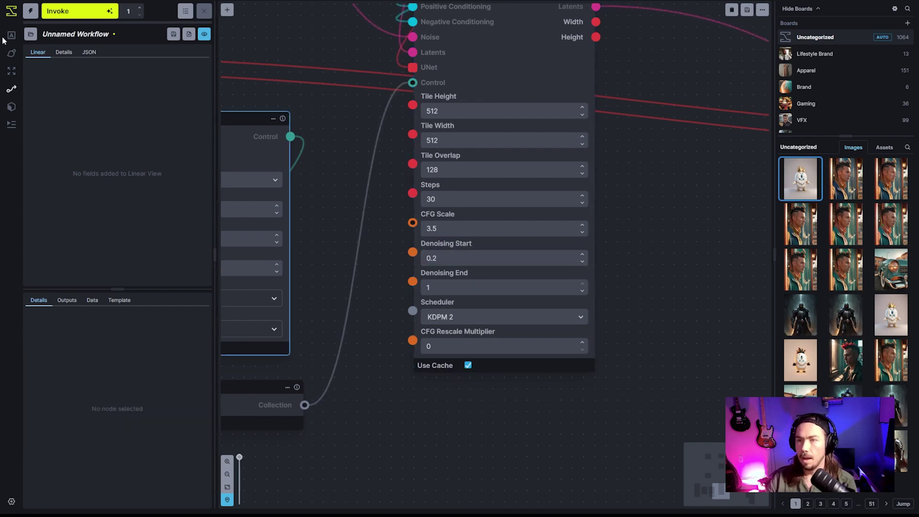
- Compare the Creativity setting of the upscale with the TMDDL node's Denoising Start in the workflow
left_click(11, 71)
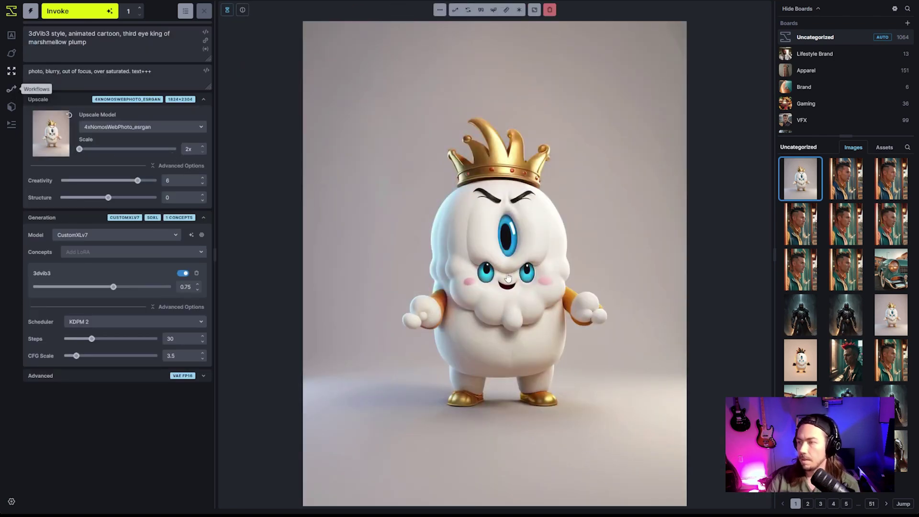
key("4")
scroll(464, 270, "down", 5)
scroll(636, 354, "up", 8)
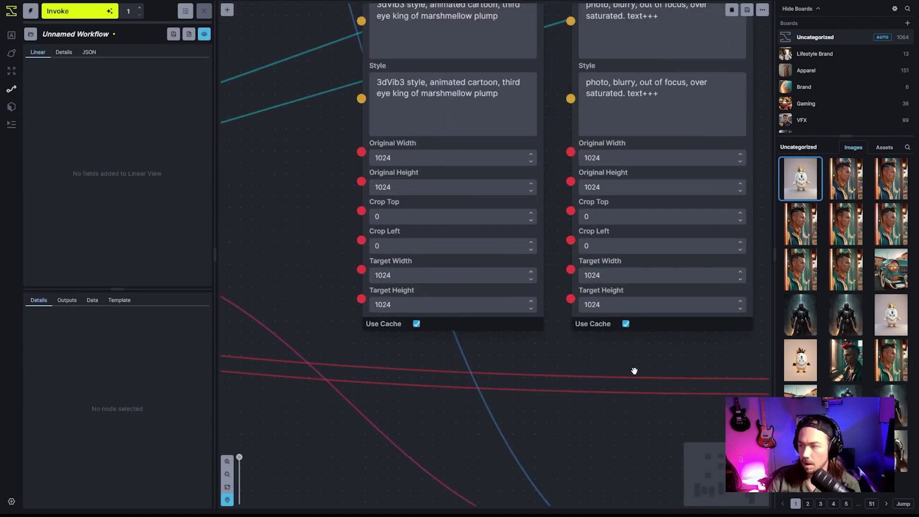
scroll(369, 207, "down", 5)
scroll(675, 266, "up", 5)
scroll(619, 292, "up", 2)
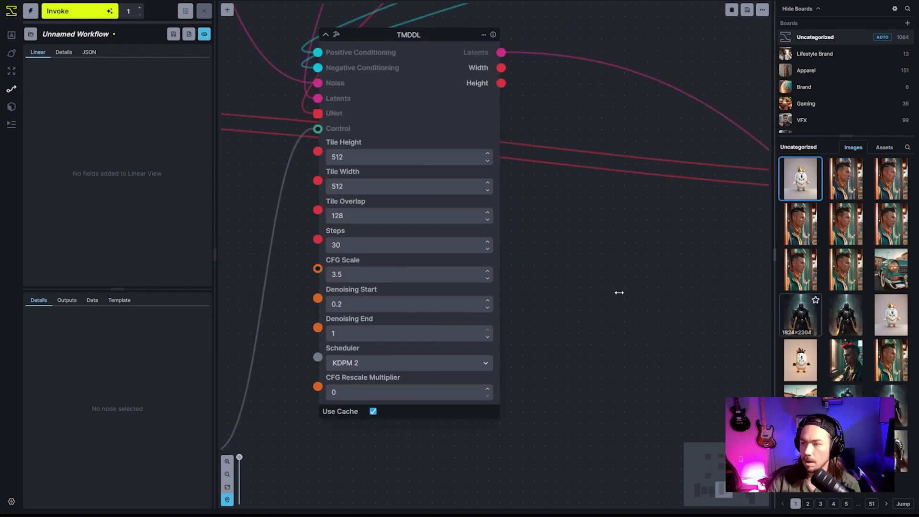
left_click_drag(619, 293, 679, 291)
left_click_drag(405, 302, 355, 337)
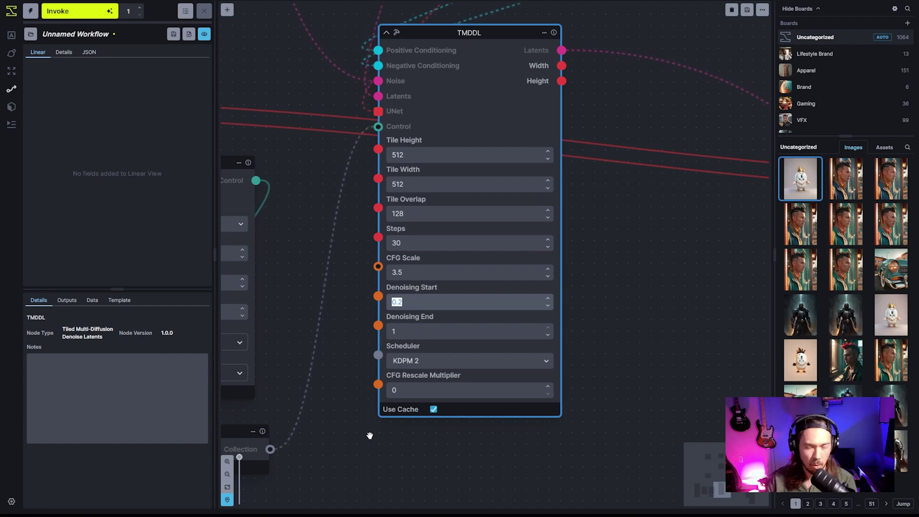
- Trace the TMDDL node's latents input back to the Image to Latents node and examine its tiling settings
scroll(670, 287, "down", 3)
left_click_drag(704, 279, 490, 355)
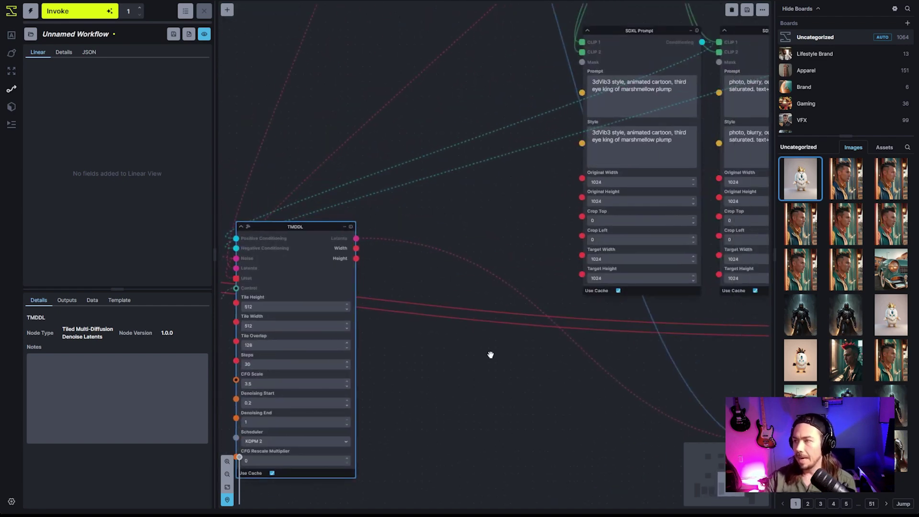
left_click_drag(534, 242, 476, 267)
scroll(693, 317, "down", 3)
left_click_drag(693, 317, 631, 314)
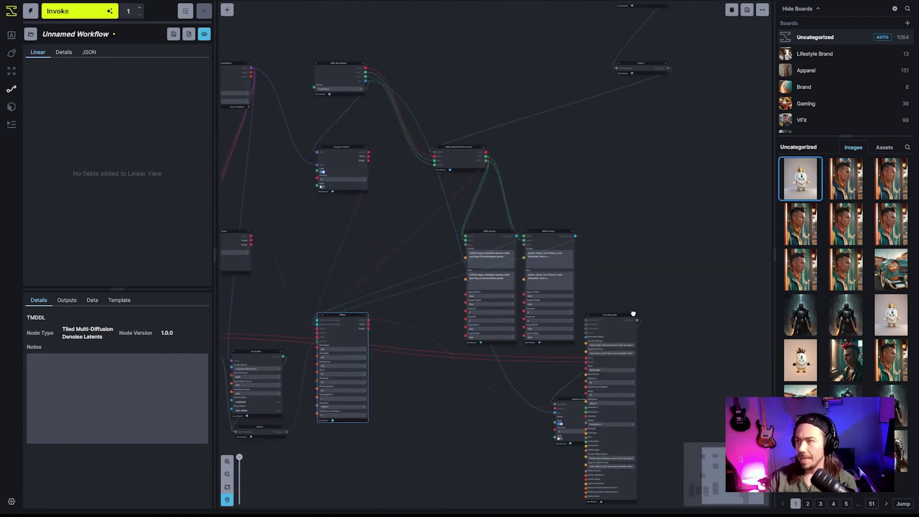
scroll(597, 225, "down", 2)
left_click_drag(466, 332, 704, 143)
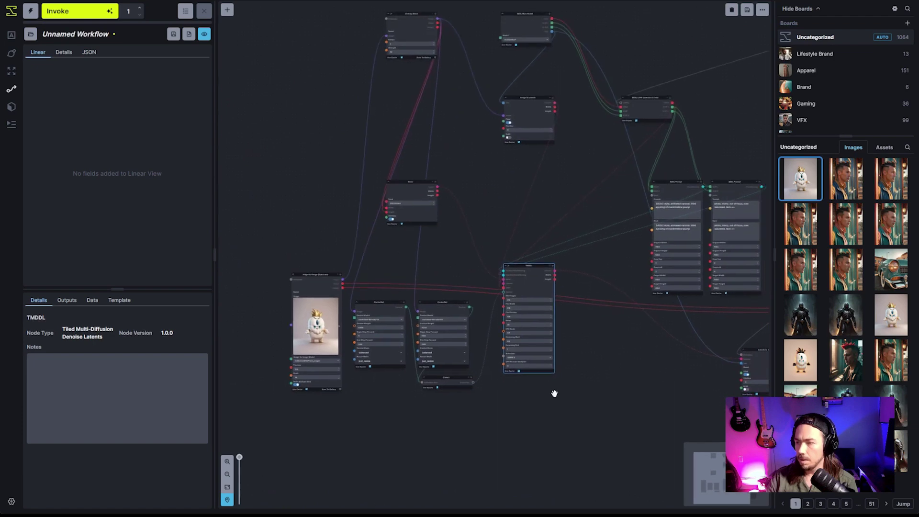
scroll(530, 228, "up", 10)
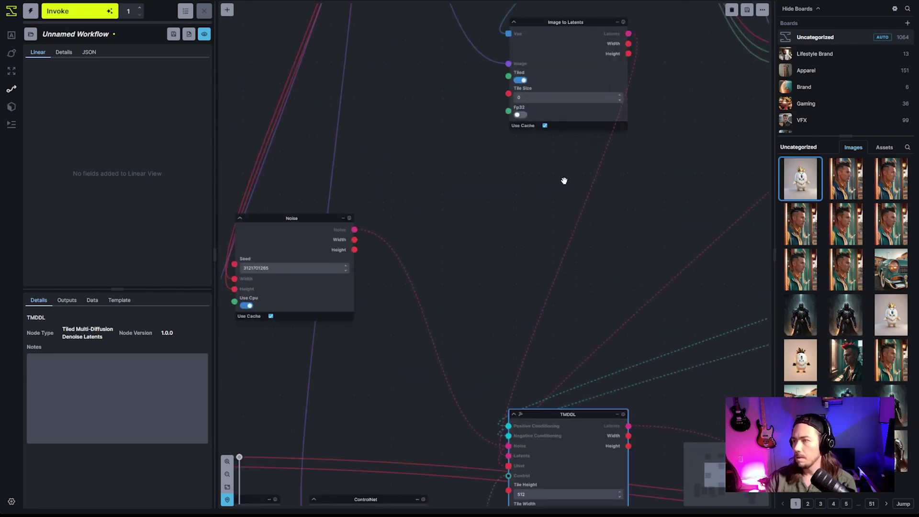
scroll(713, 211, "up", 3)
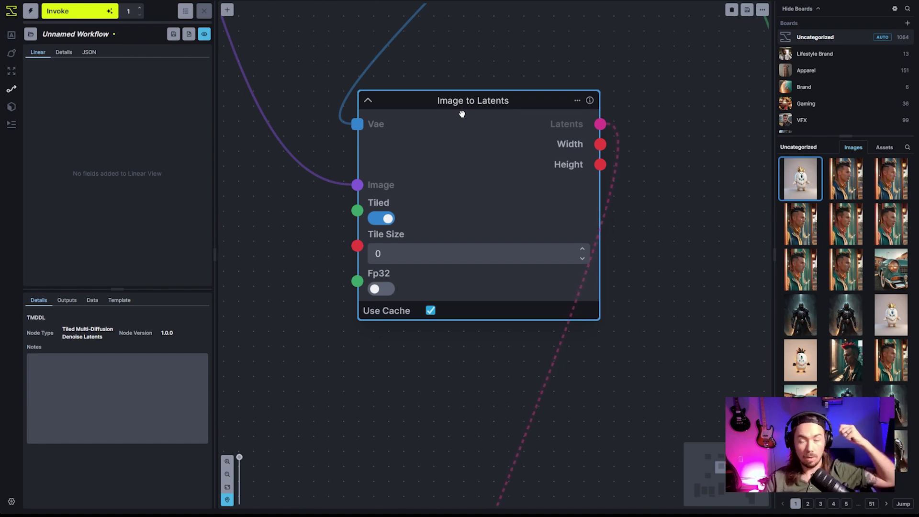
- Follow the workflow to the Latents to Image node and examine its Tiled and Tile Size settings
scroll(462, 114, "down", 5)
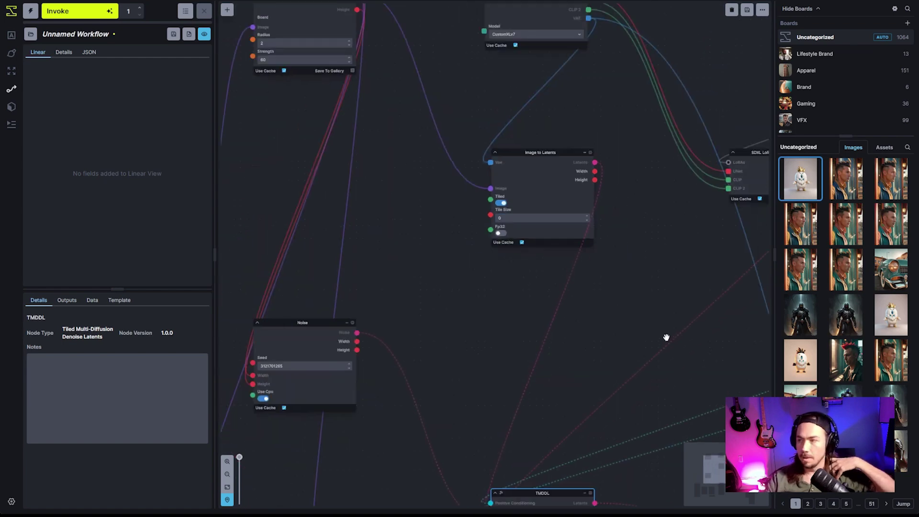
left_click_drag(630, 215, 447, 290)
left_click_drag(550, 375, 323, 211)
left_click_drag(482, 252, 384, 232)
scroll(321, 376, "up", 3)
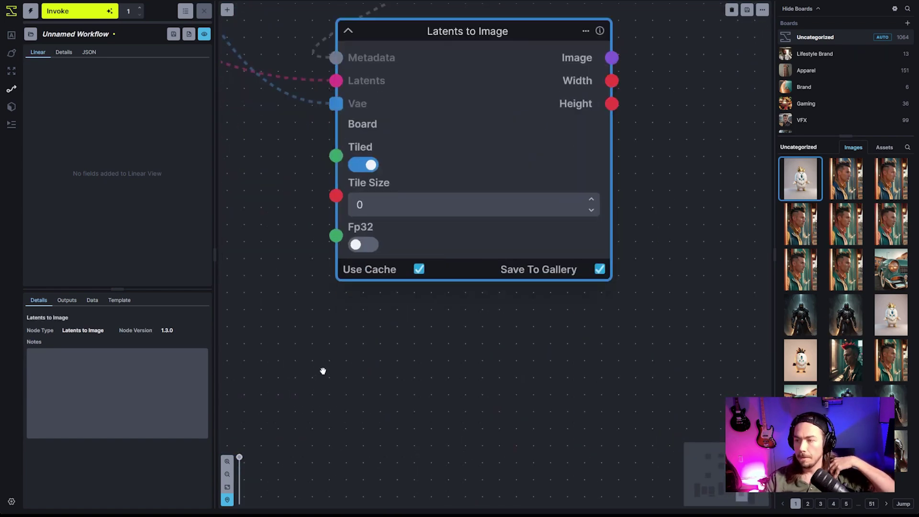
left_click_drag(311, 216, 312, 309)
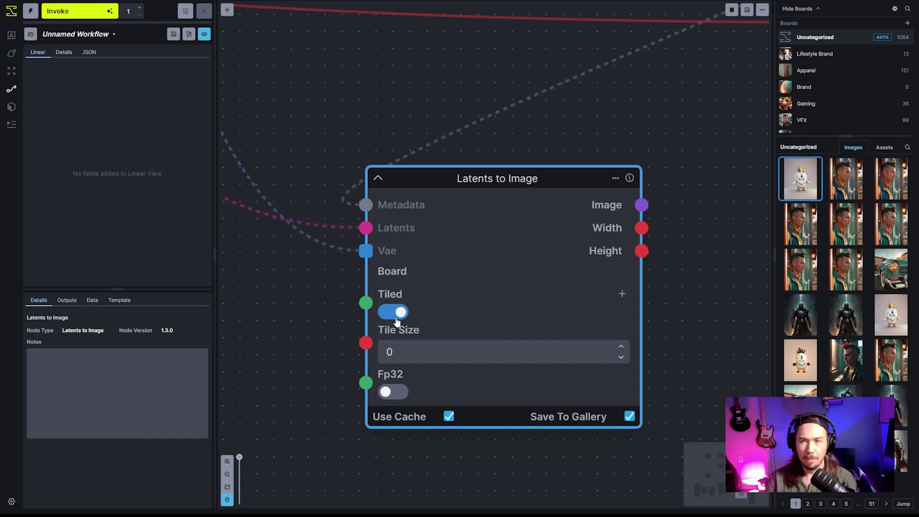
scroll(479, 294, "down", 10)
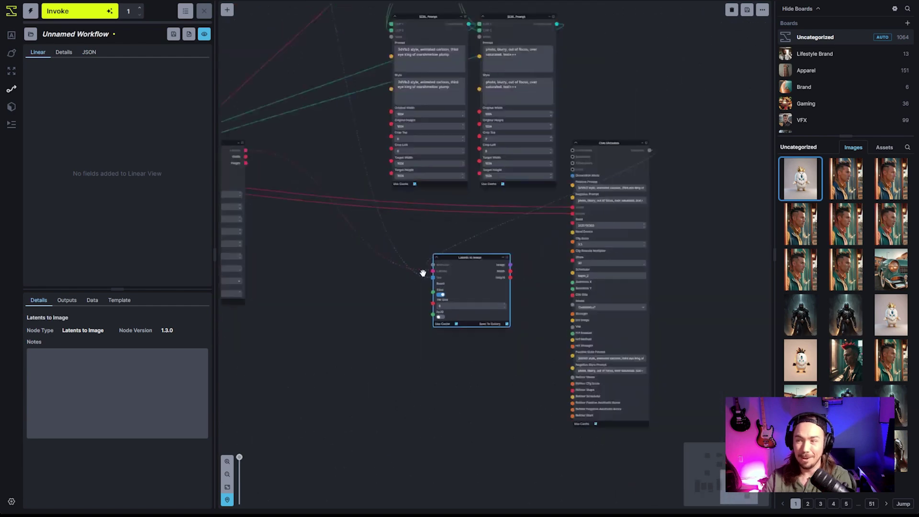
- Return to the upscaling workspace to review the marshmallow king image and its upscale settings
left_click(11, 71)
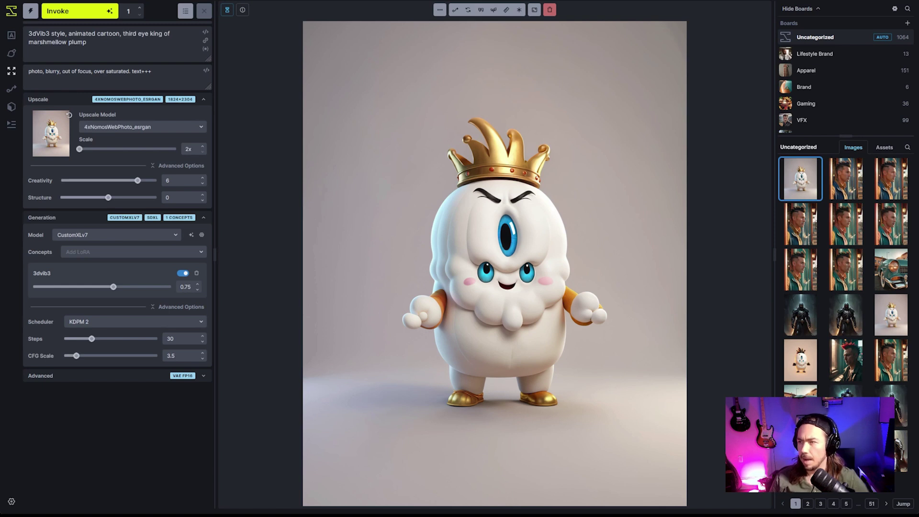
right_click(521, 364)
left_click(512, 437)
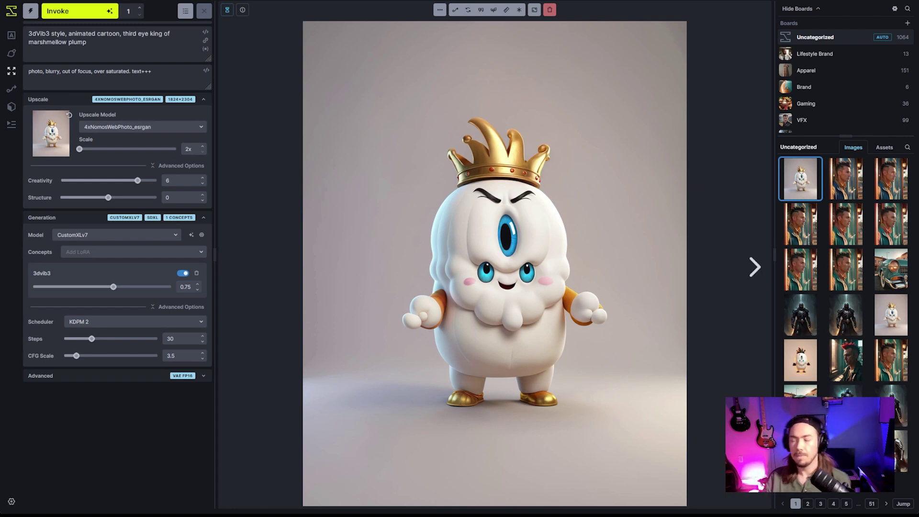
mouse_move(801, 314)
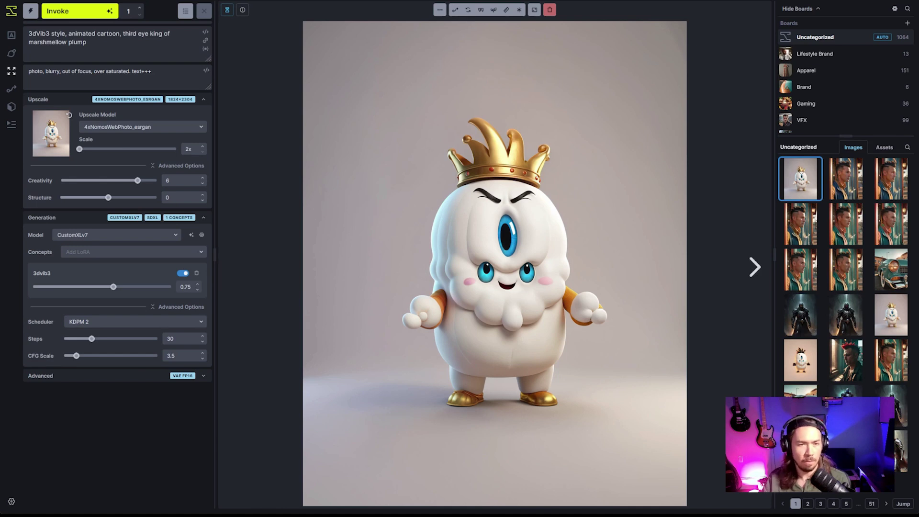